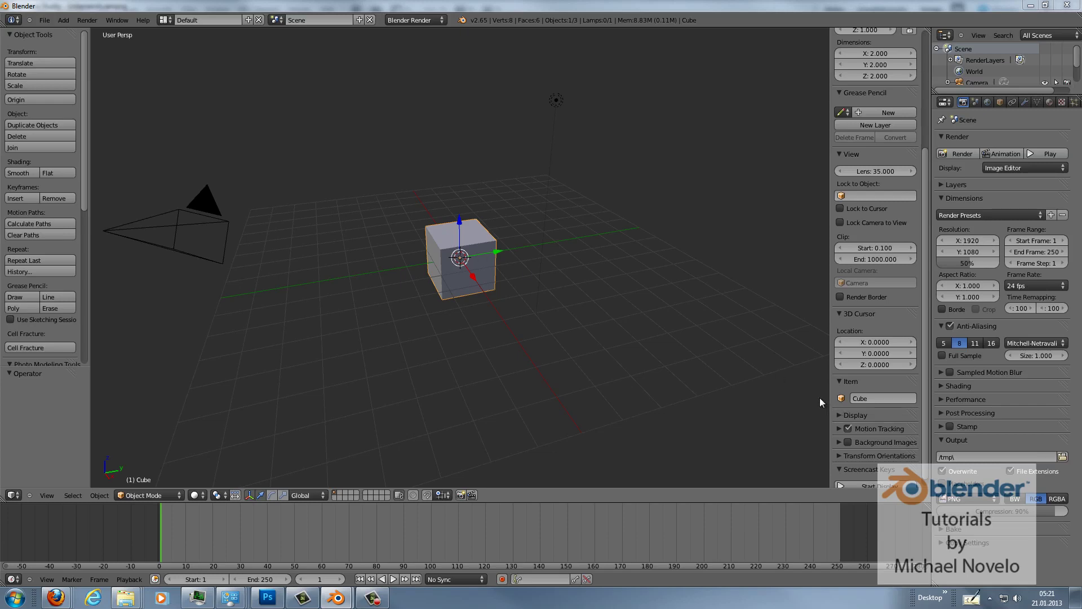
Step: Start the Screencast Keys display and delete the default cube and lamp from the scene
{"action": "left_click", "coordinate": [871, 486]}
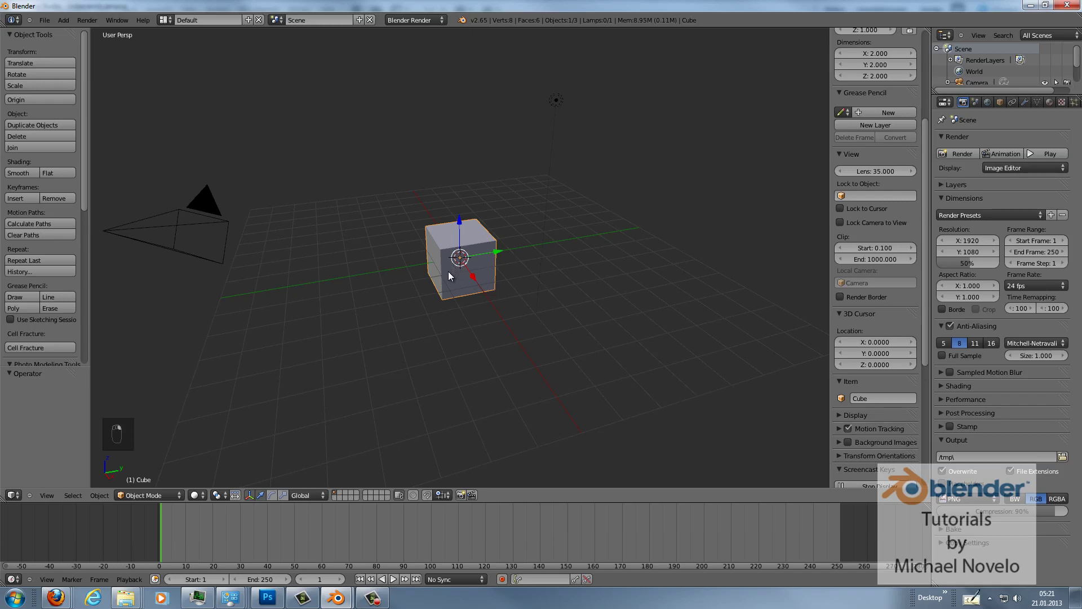
{"action": "key", "text": "x"}
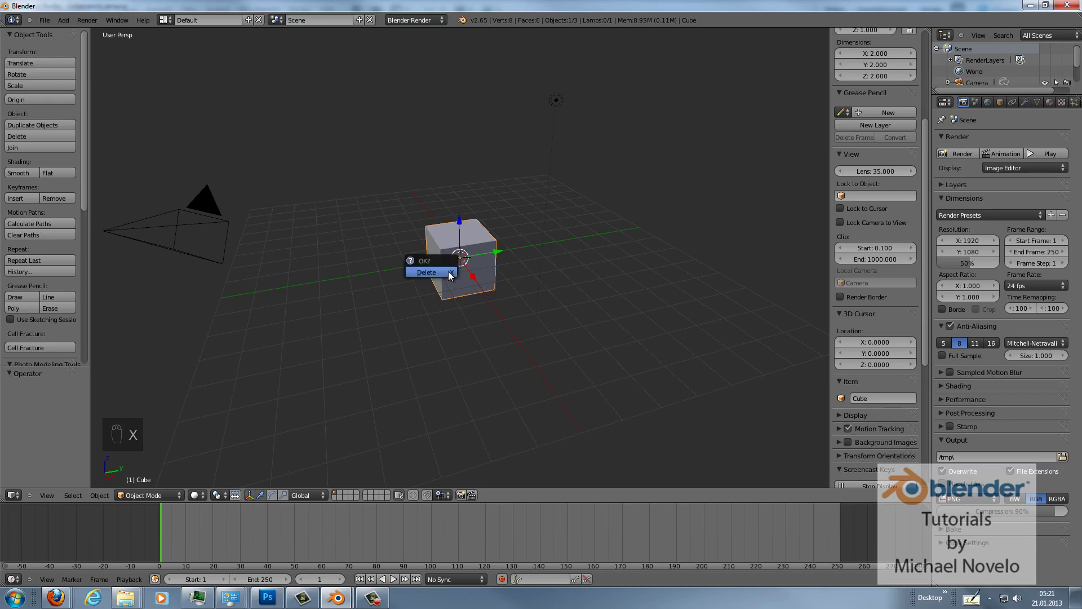
{"action": "left_click", "coordinate": [448, 272]}
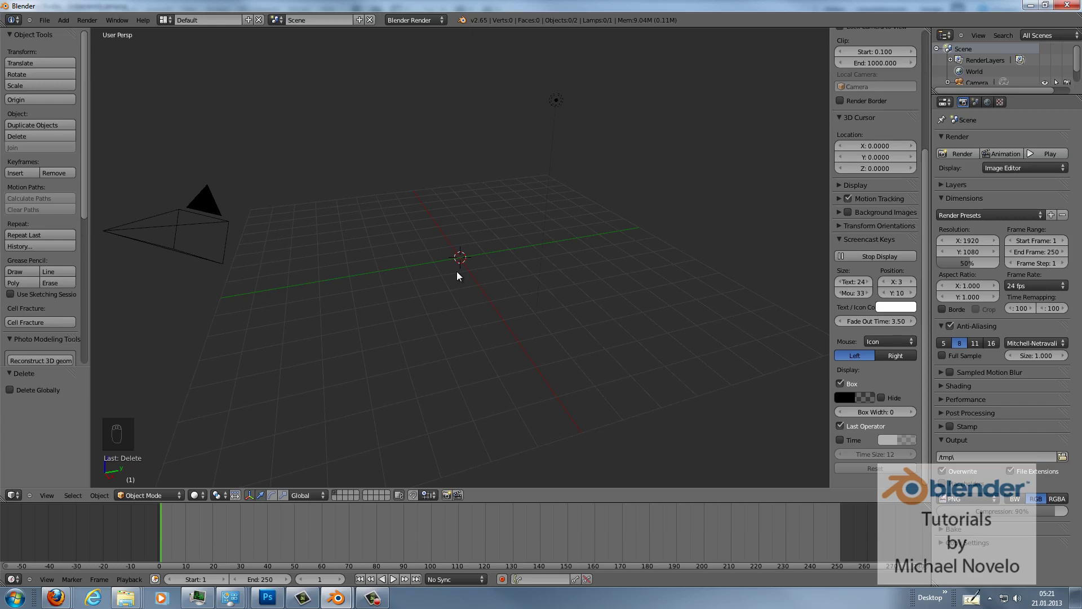
{"action": "right_click", "coordinate": [558, 105]}
{"action": "key", "text": "x"}
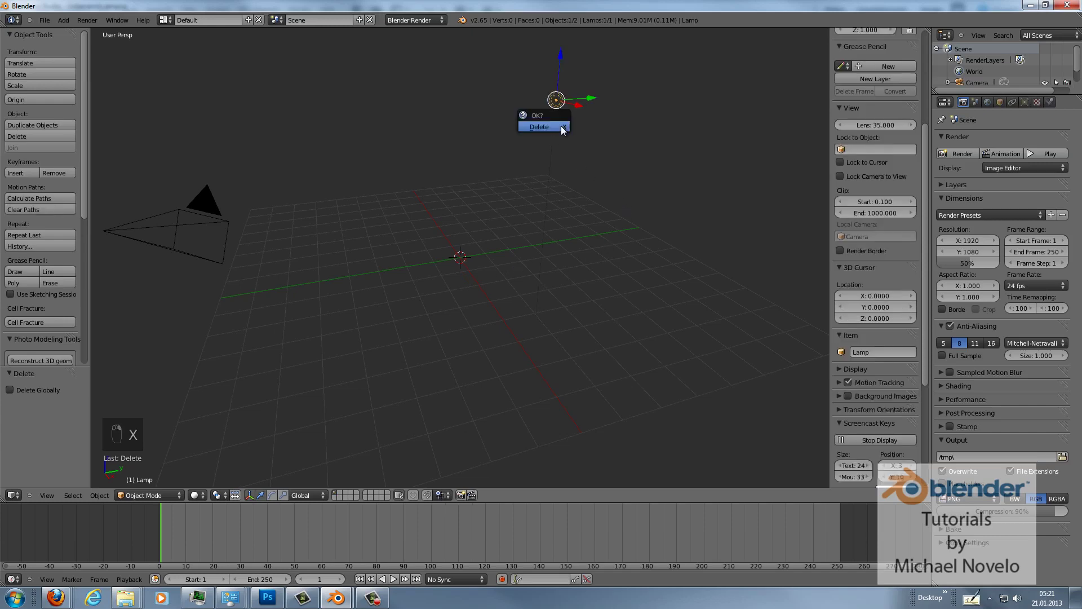
{"action": "left_click", "coordinate": [561, 130]}
Step: Switch the render engine to Cycles and enable nodes for the world surface with a black background color
{"action": "left_click", "coordinate": [440, 23]}
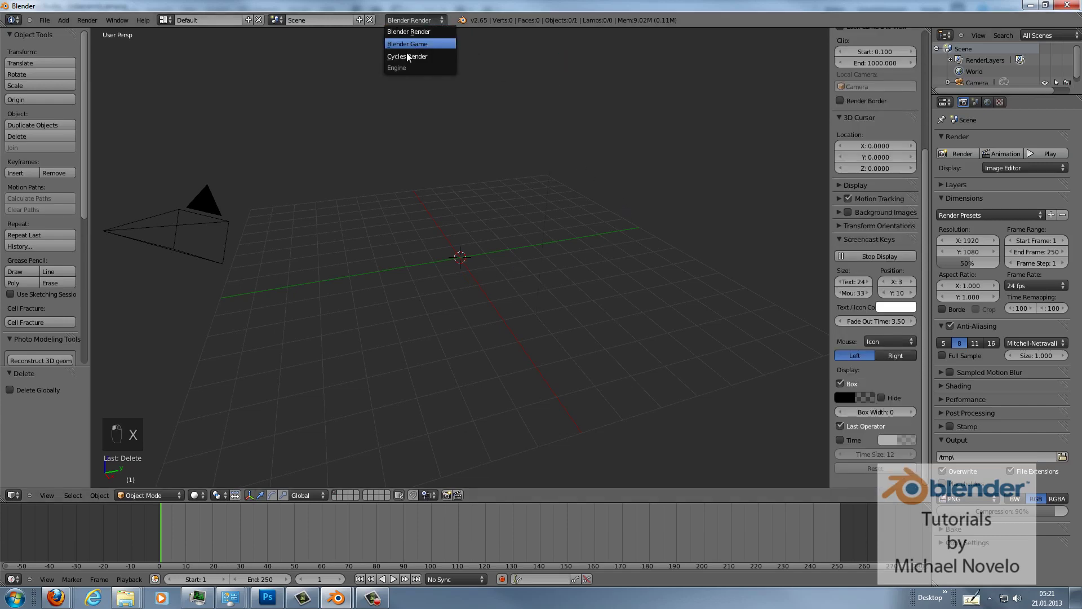
{"action": "left_click", "coordinate": [407, 54]}
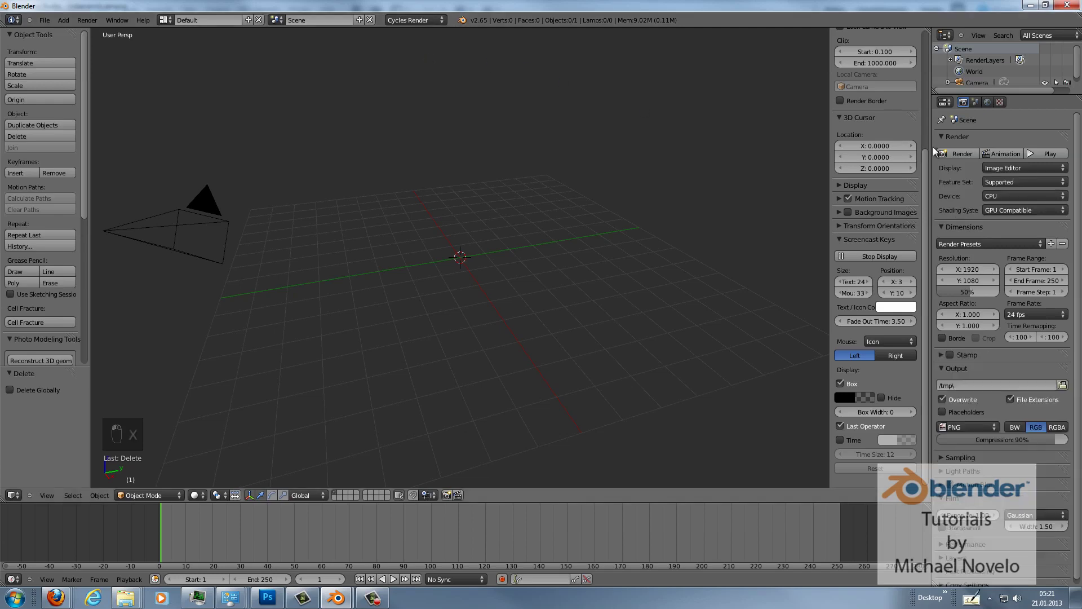
{"action": "left_click", "coordinate": [987, 102]}
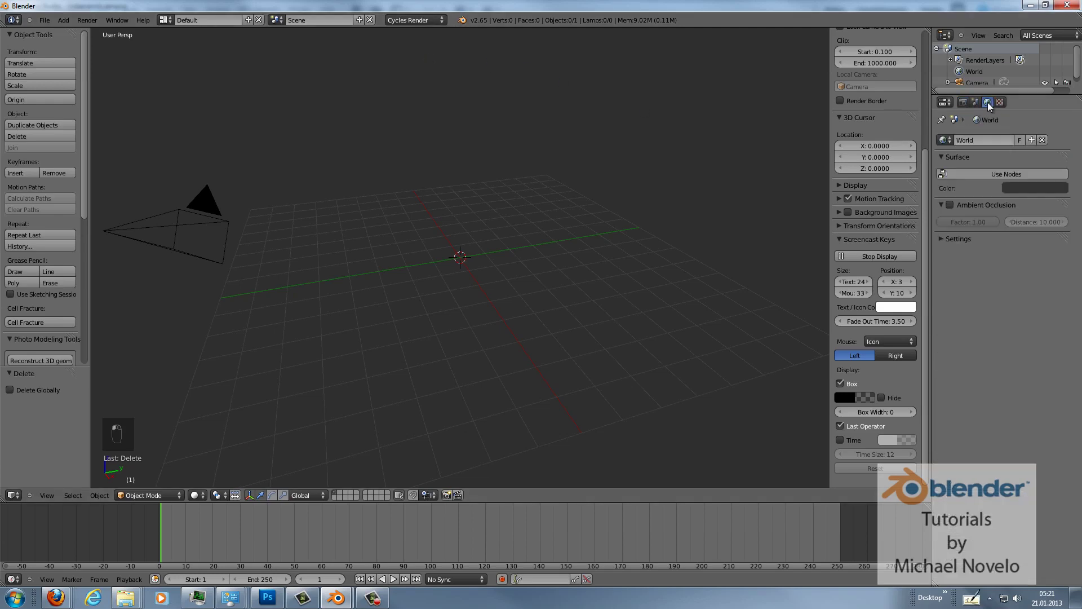
{"action": "left_click", "coordinate": [984, 172]}
{"action": "left_click", "coordinate": [1029, 194]}
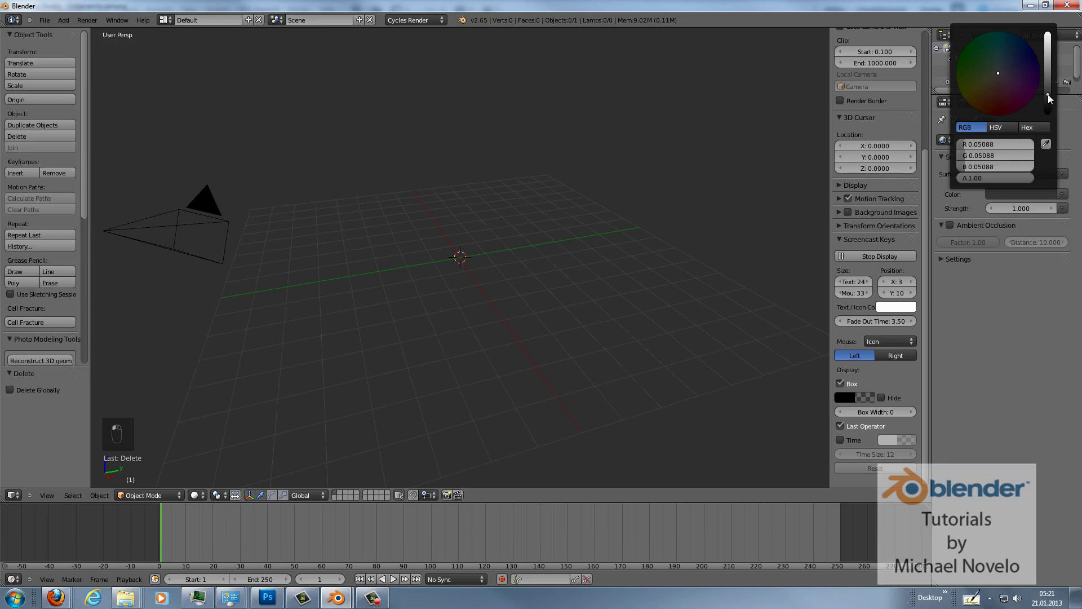
{"action": "left_click_drag", "start_coordinate": [1047, 94], "coordinate": [1047, 114]}
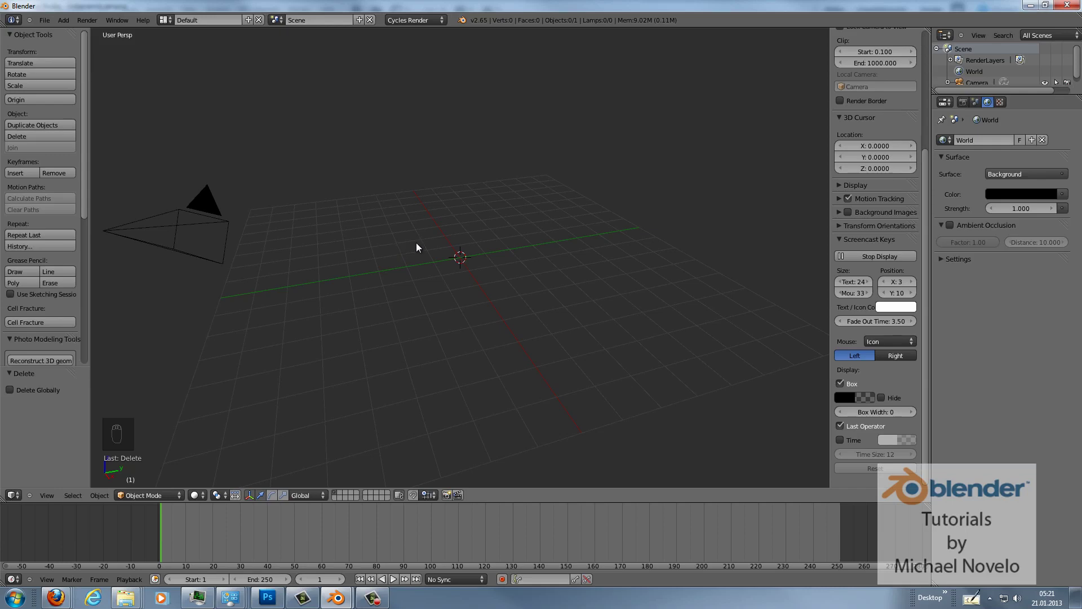
Step: Add a UV sphere at the scene's origin and give it smooth shading
{"action": "key", "text": "shift+a"}
{"action": "mouse_move", "coordinate": [417, 243]}
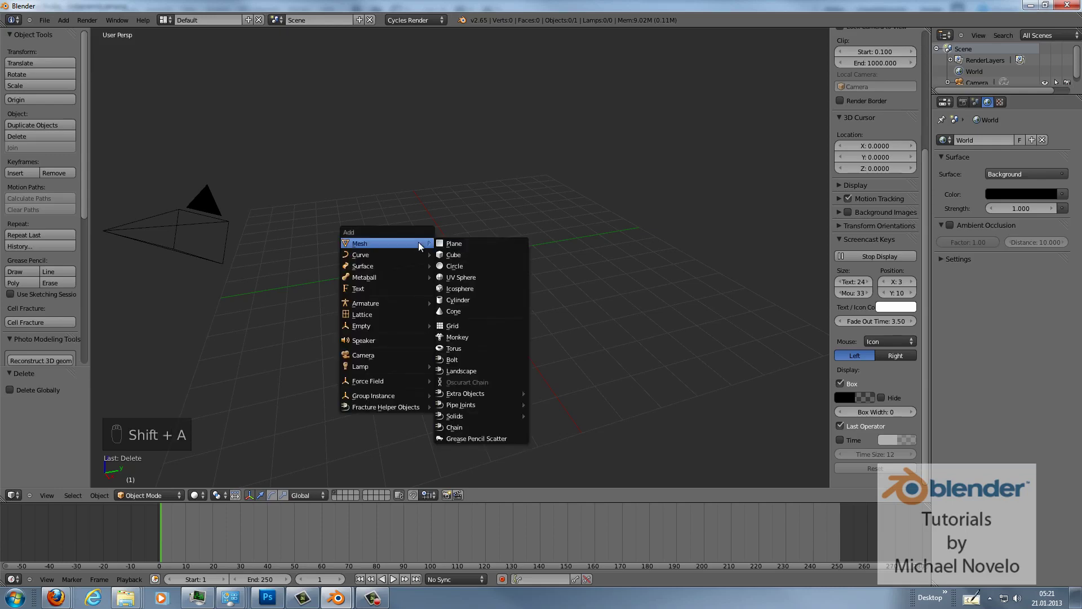
{"action": "left_click", "coordinate": [474, 276]}
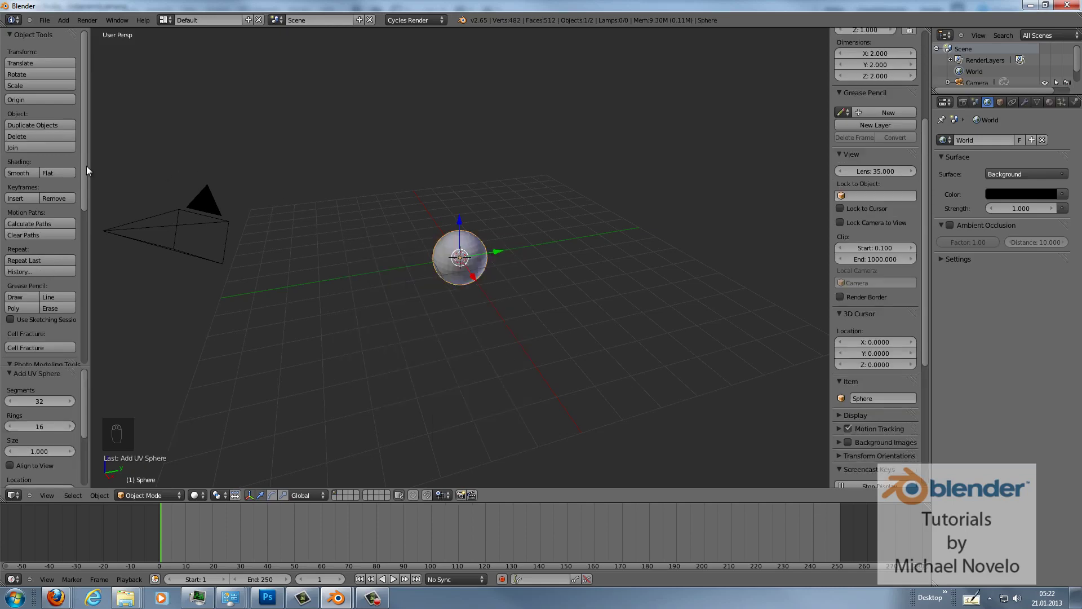
{"action": "left_click", "coordinate": [22, 172]}
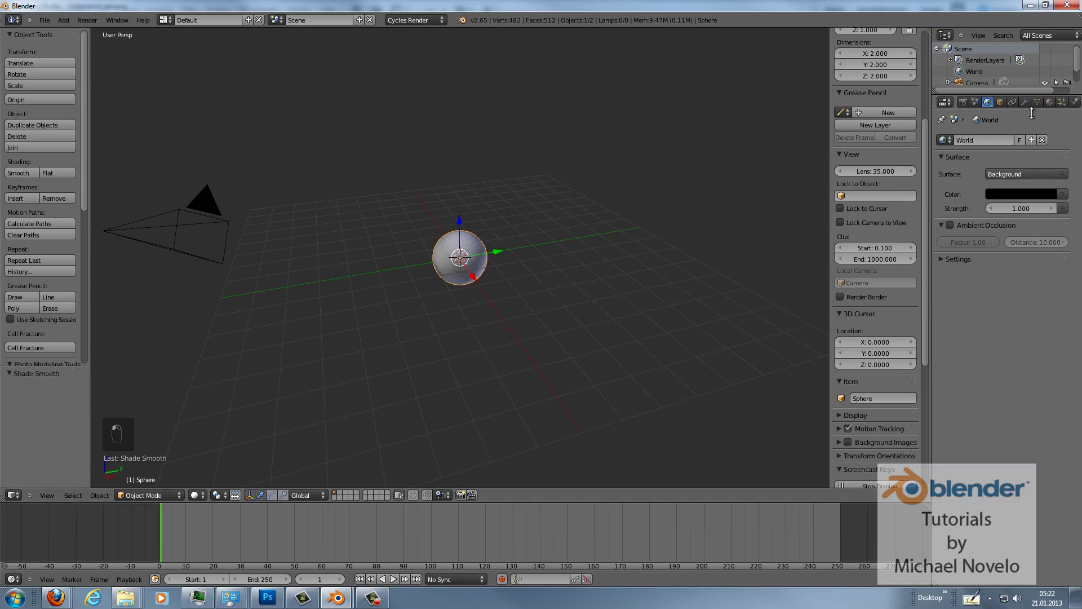
Step: Add a Subdivision Surface modifier to the sphere
{"action": "left_click", "coordinate": [1025, 103]}
{"action": "left_click", "coordinate": [1000, 140]}
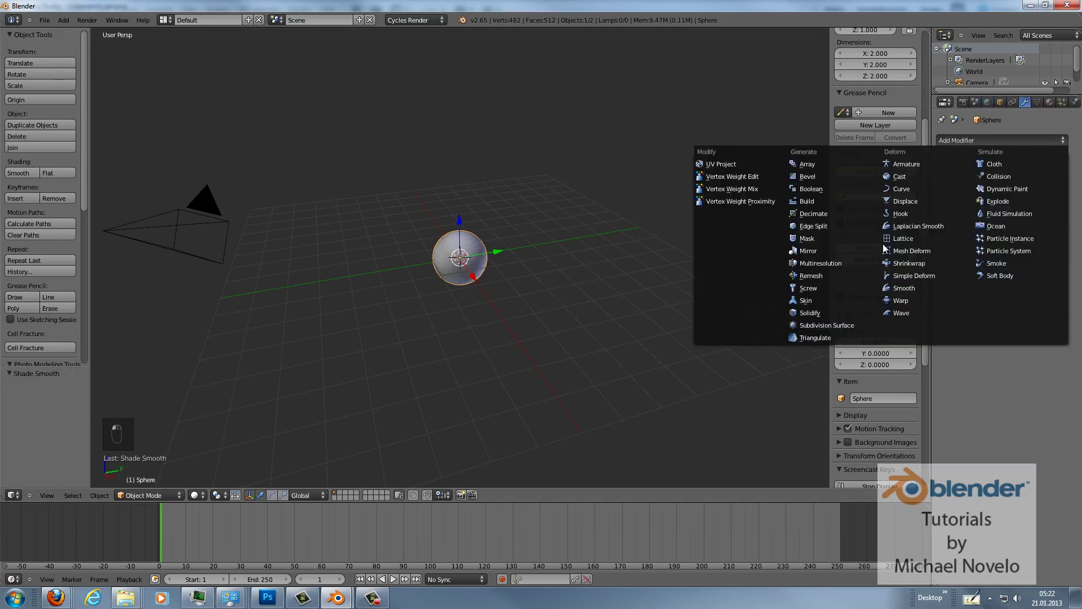
{"action": "left_click", "coordinate": [804, 328]}
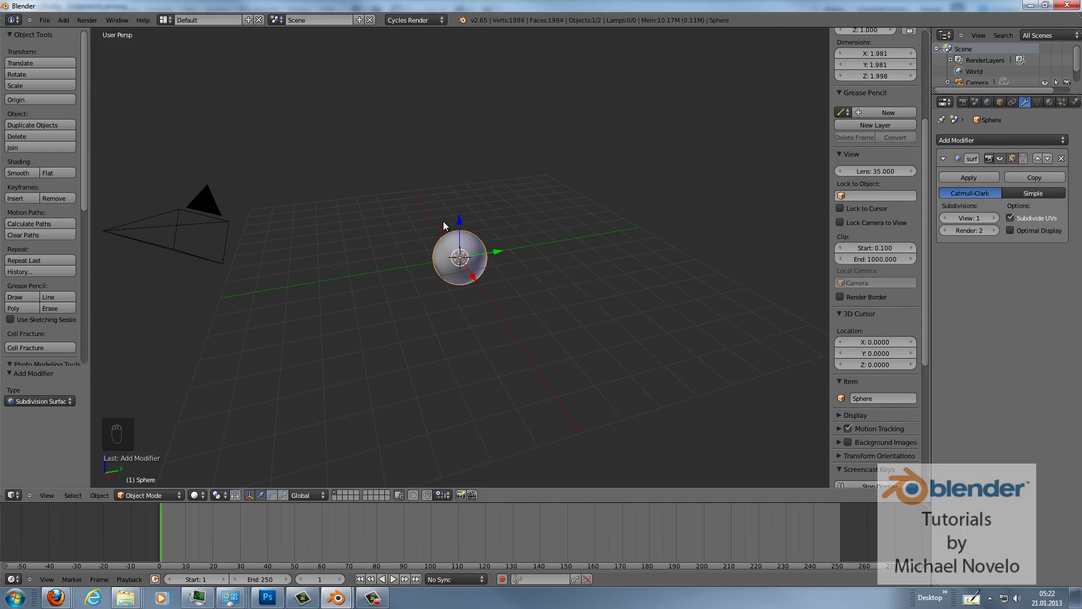
Step: Align the camera to the front view and fly it forward to about 5.3 units from the sphere's center
{"action": "middle_click_drag", "start_coordinate": [435, 221], "coordinate": [497, 221]}
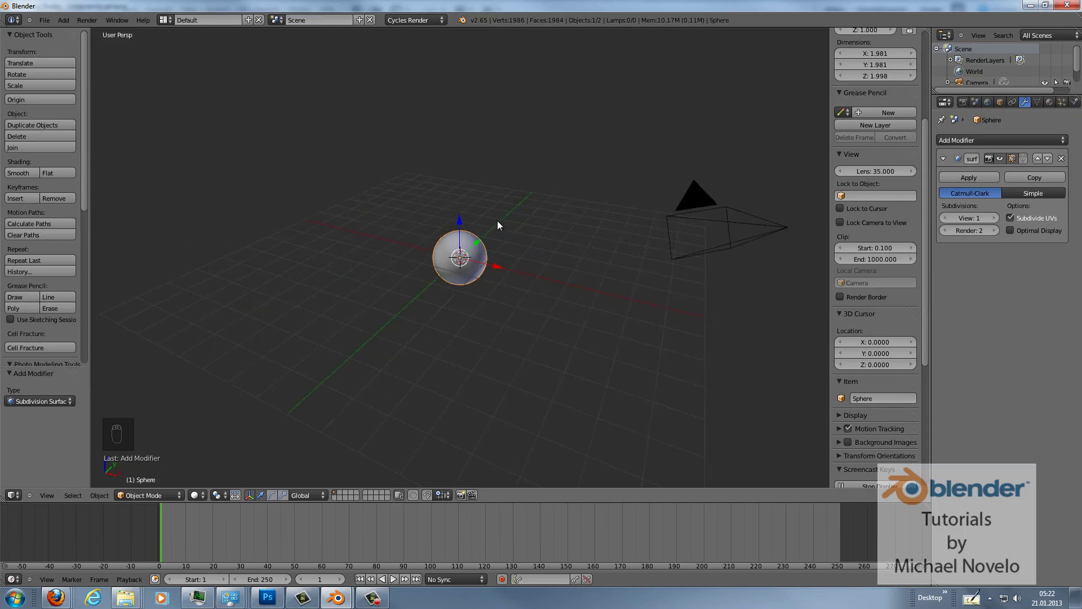
{"action": "key", "text": "KP_1"}
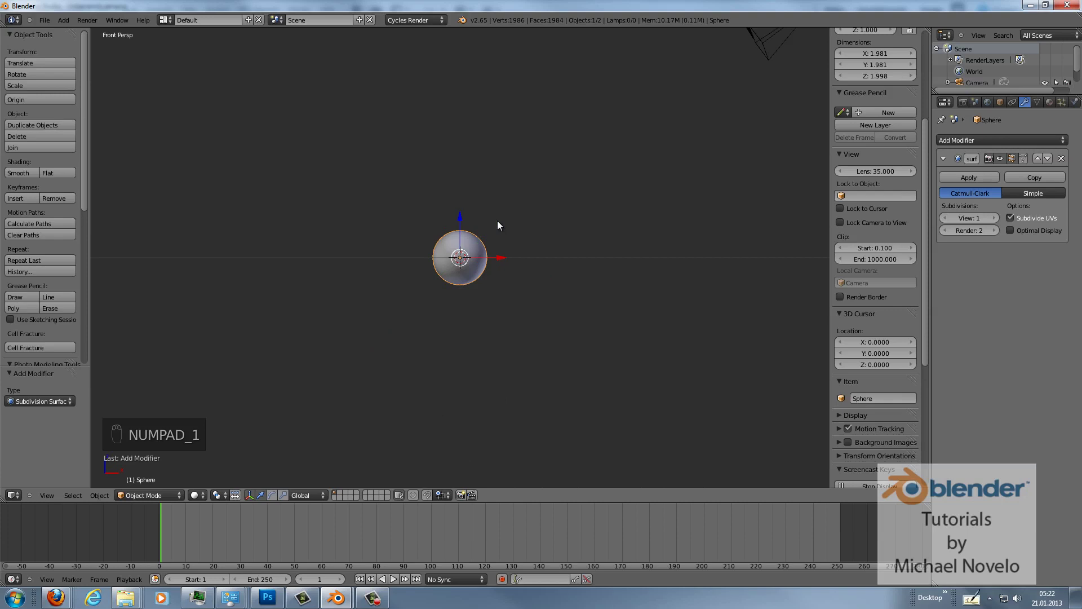
{"action": "key", "text": "ctrl+alt+KP_0"}
{"action": "right_click", "coordinate": [523, 156]}
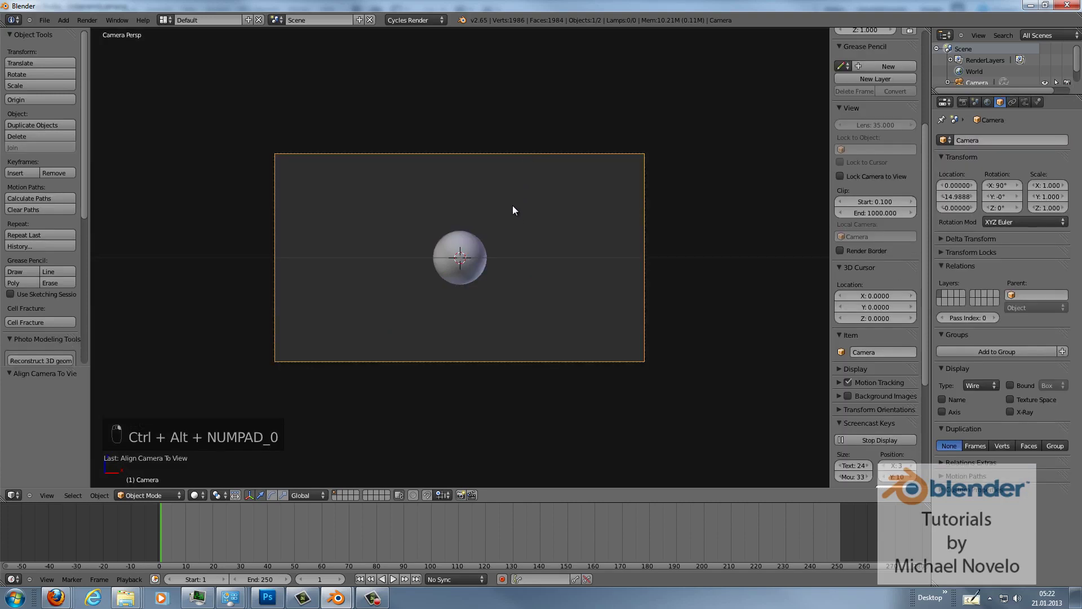
{"action": "key", "text": "shift+f"}
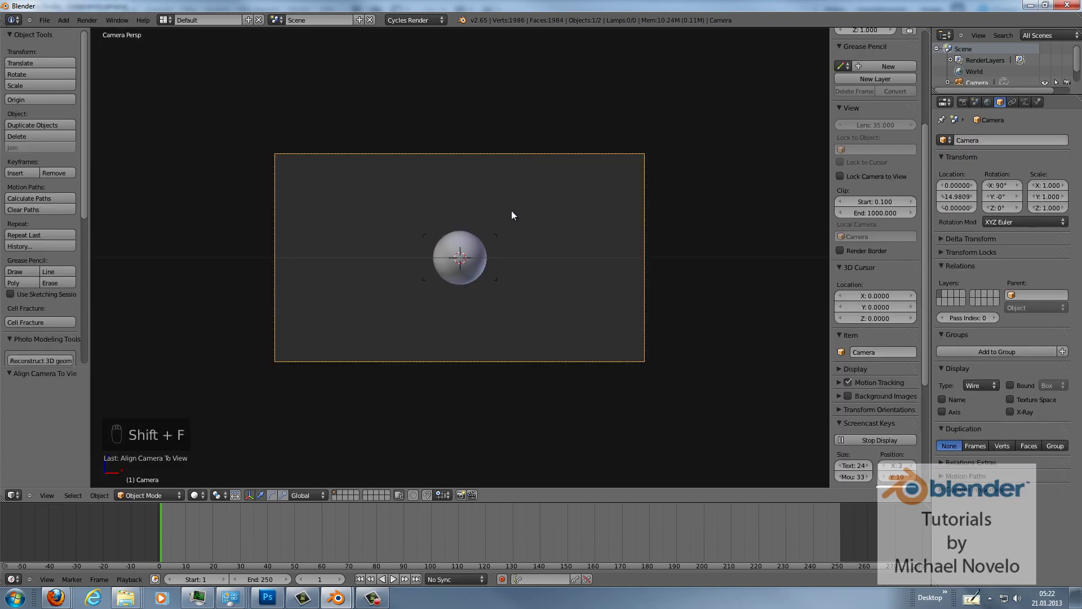
{"action": "scroll", "coordinate": [511, 211], "scroll_direction": "up", "scroll_amount": 1}
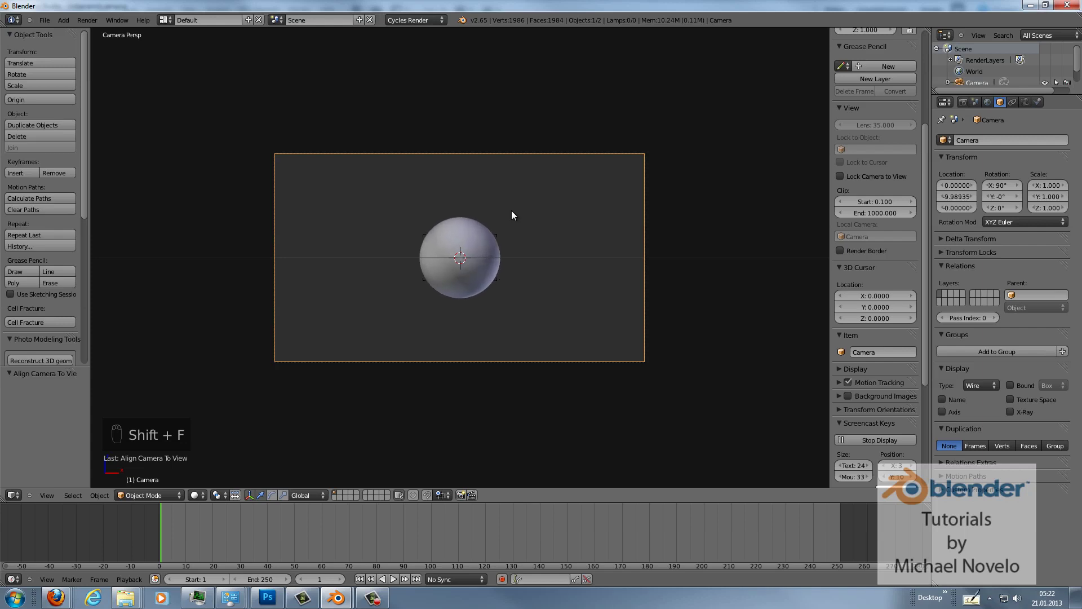
{"action": "left_click", "coordinate": [512, 215]}
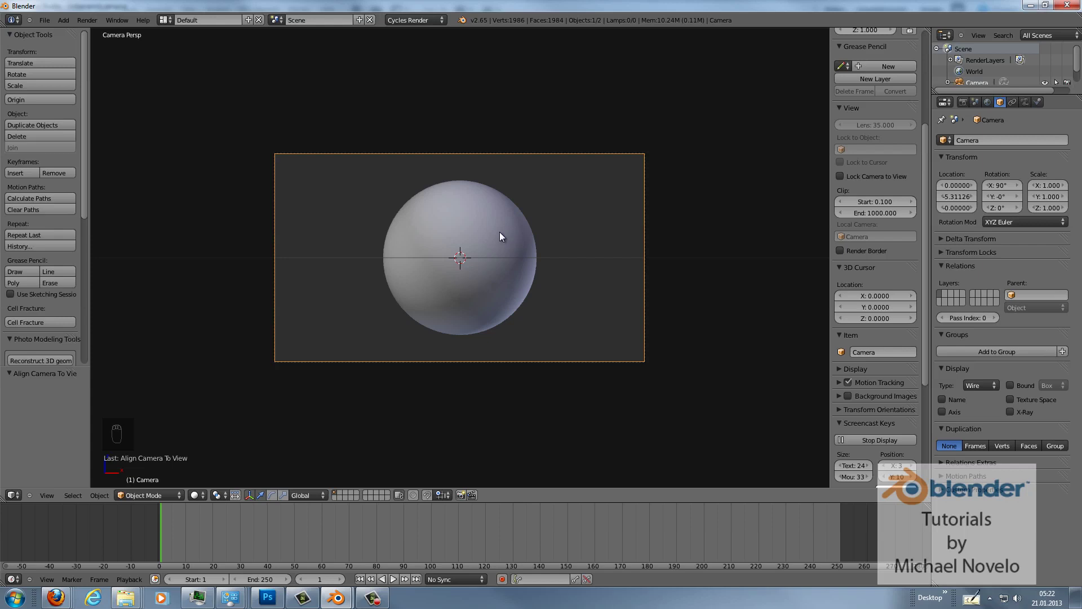
Step: Add a 32-vertex mesh circle with fill type Nothing and scale it up to surround the sphere with a clear gap
{"action": "middle_click_drag", "start_coordinate": [539, 219], "coordinate": [462, 269]}
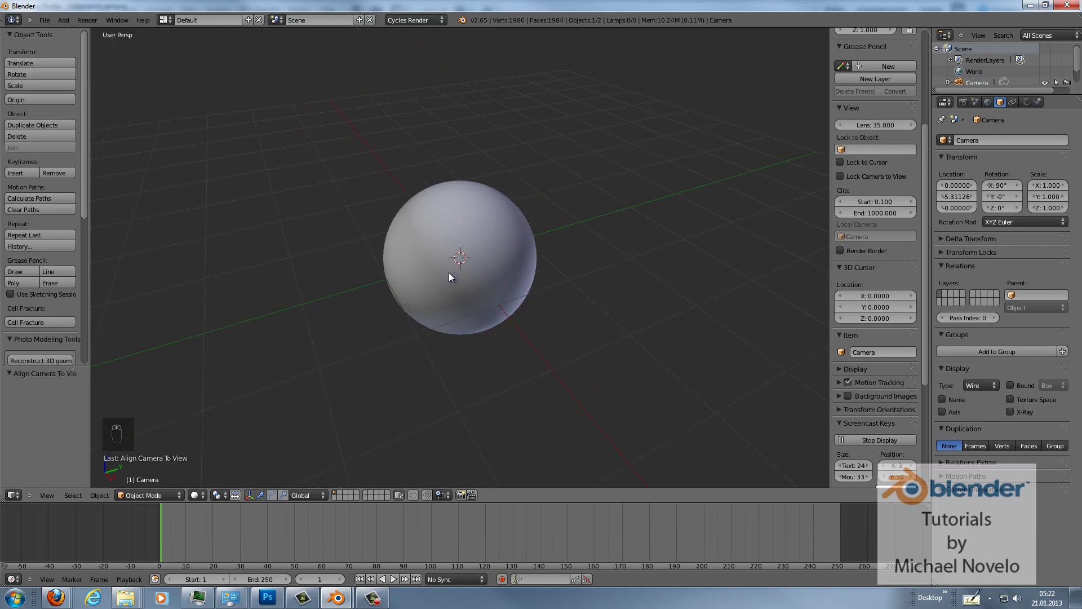
{"action": "key", "text": "shift+a"}
{"action": "mouse_move", "coordinate": [464, 272]}
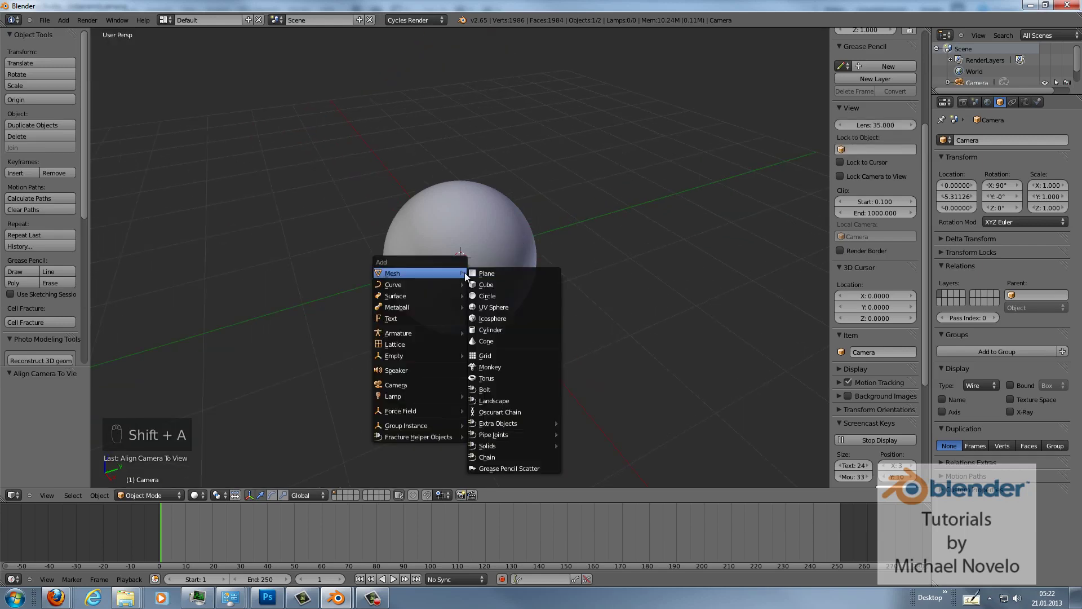
{"action": "left_click", "coordinate": [502, 294]}
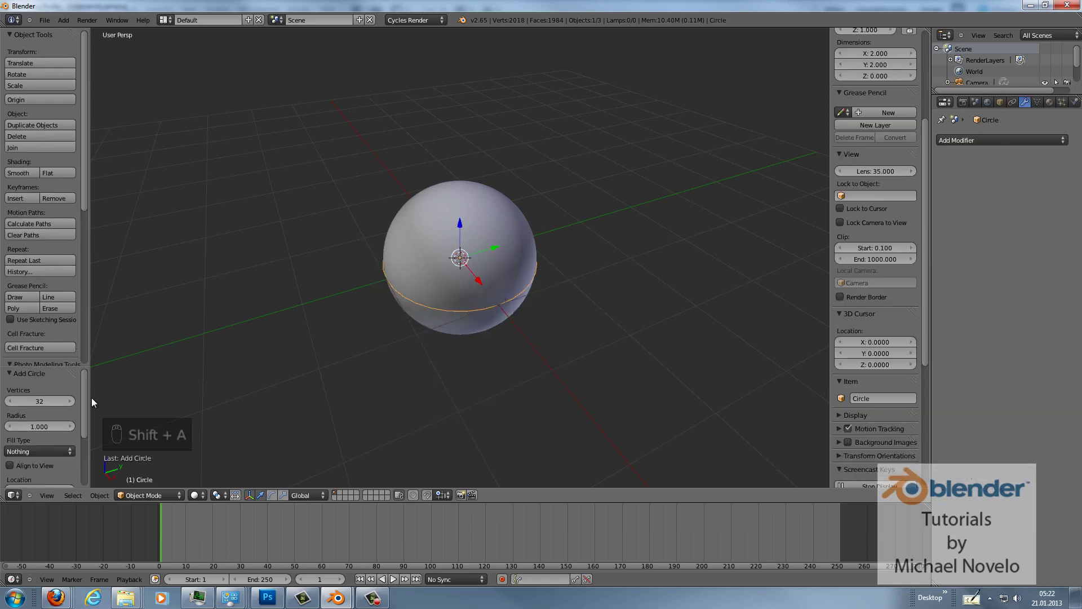
{"action": "left_click", "coordinate": [32, 450]}
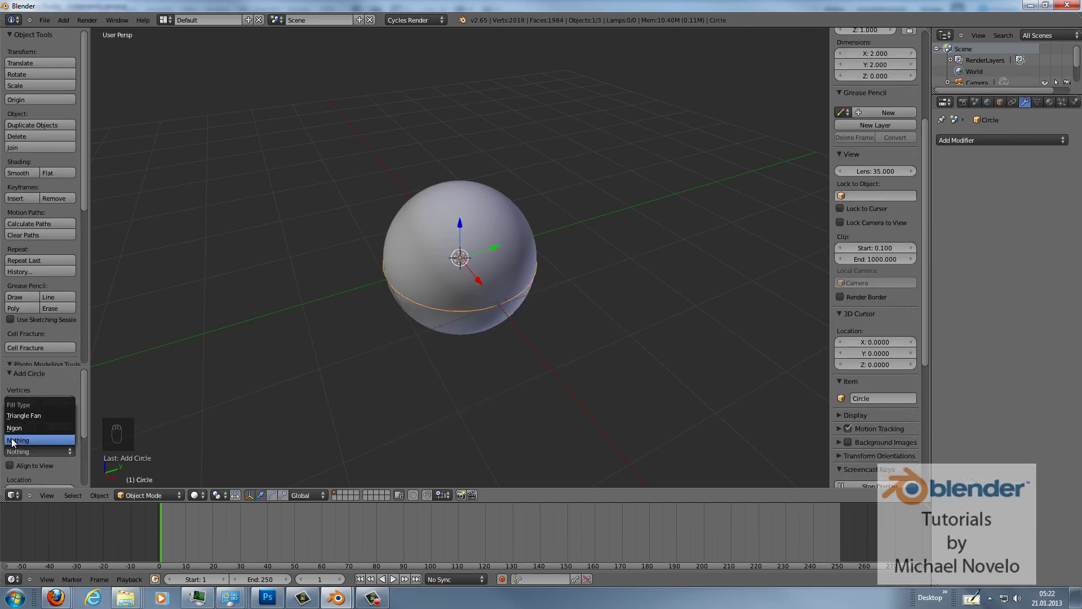
{"action": "left_click", "coordinate": [18, 439]}
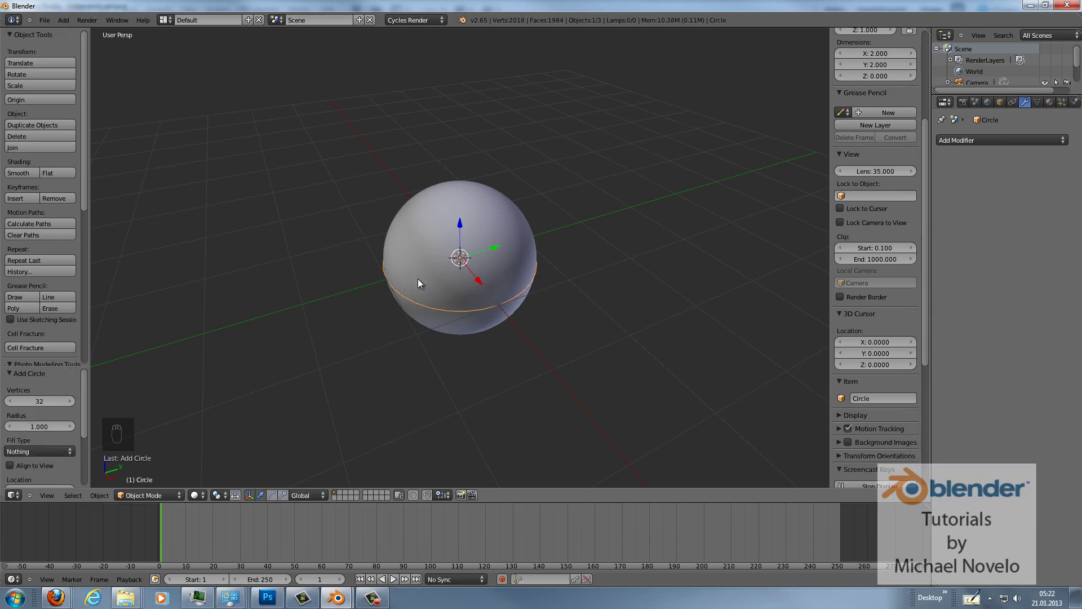
{"action": "key", "text": "s"}
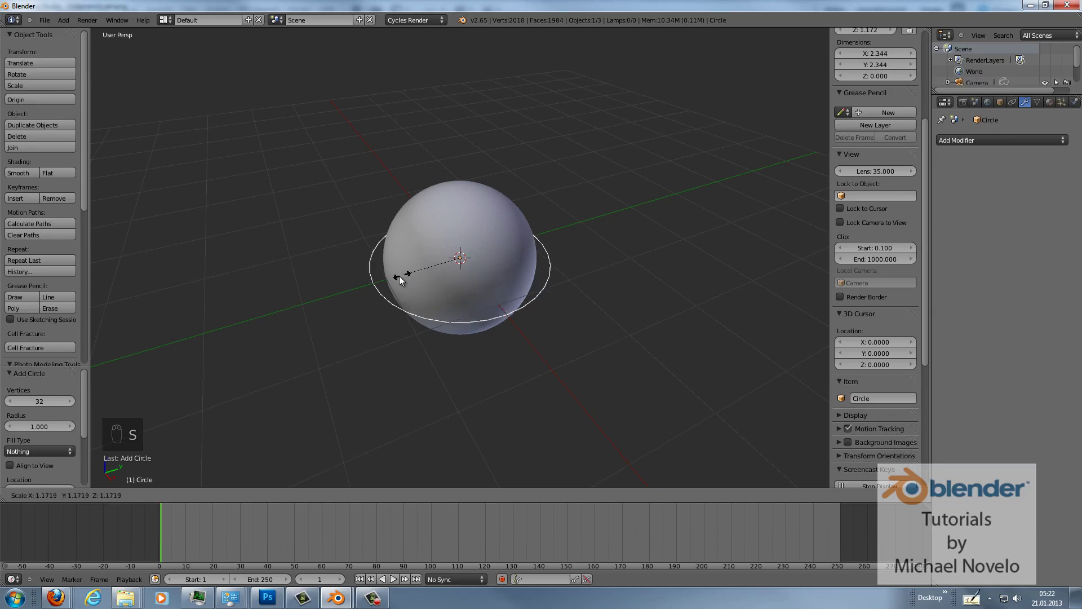
{"action": "left_click", "coordinate": [391, 281]}
Step: In Edit Mode, extrude the circle's edge inward twice, scaling the new loops by about 0.97 and 0.964
{"action": "key", "text": "Tab"}
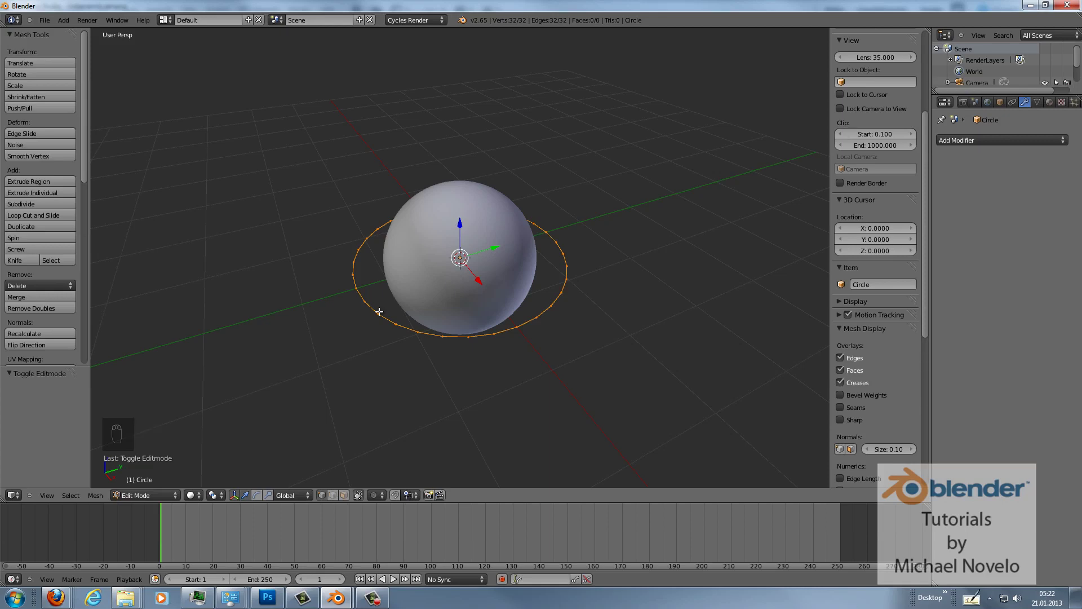
{"action": "key", "text": "e"}
{"action": "right_click", "coordinate": [379, 311]}
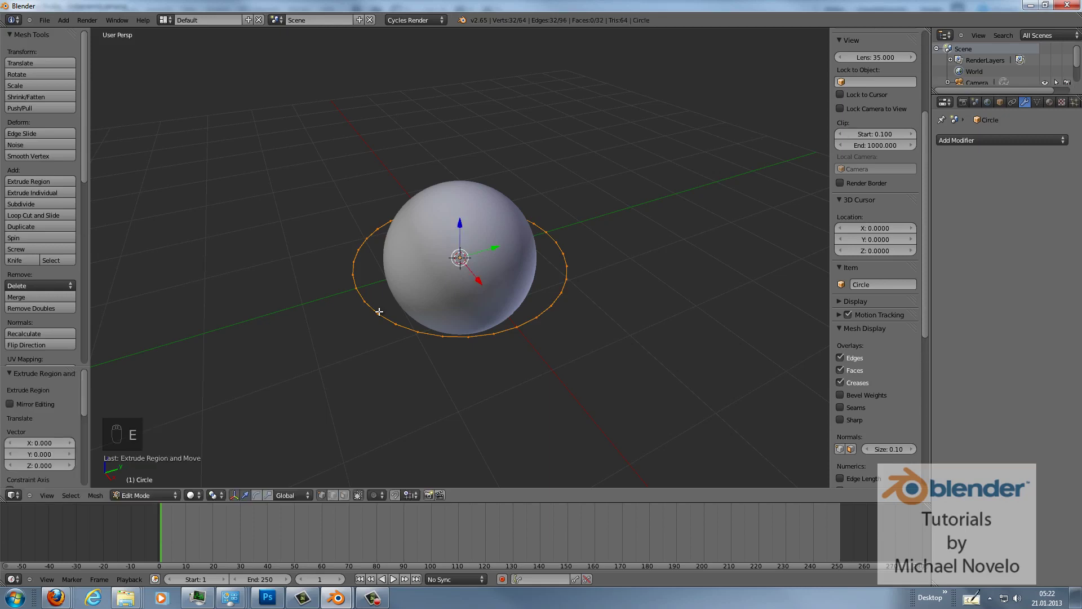
{"action": "key", "text": "s"}
{"action": "left_click", "coordinate": [525, 278]}
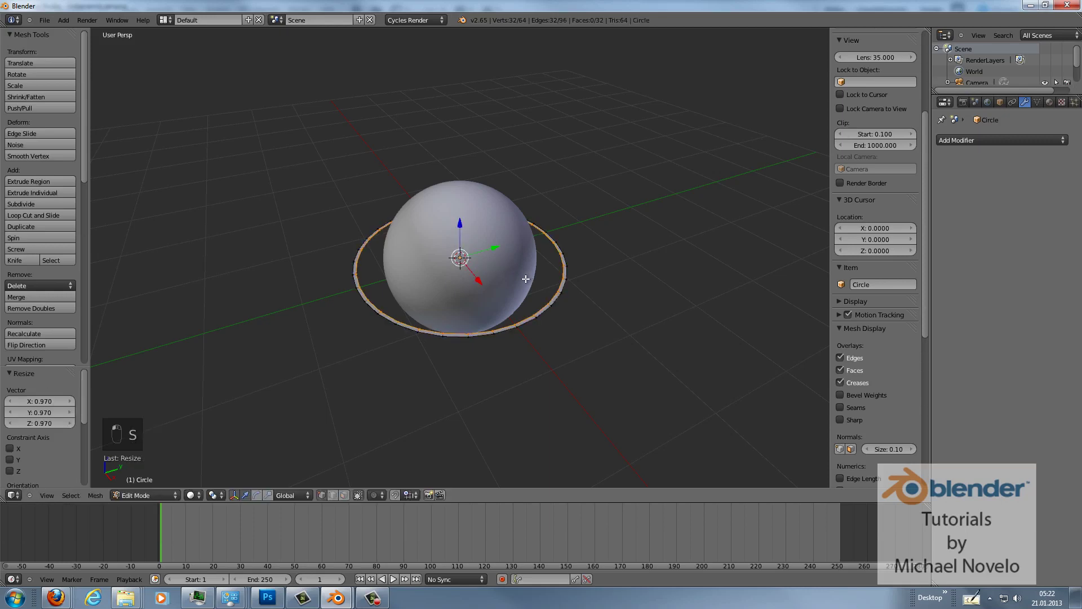
{"action": "key", "text": "e"}
{"action": "right_click", "coordinate": [525, 278]}
{"action": "key", "text": "s"}
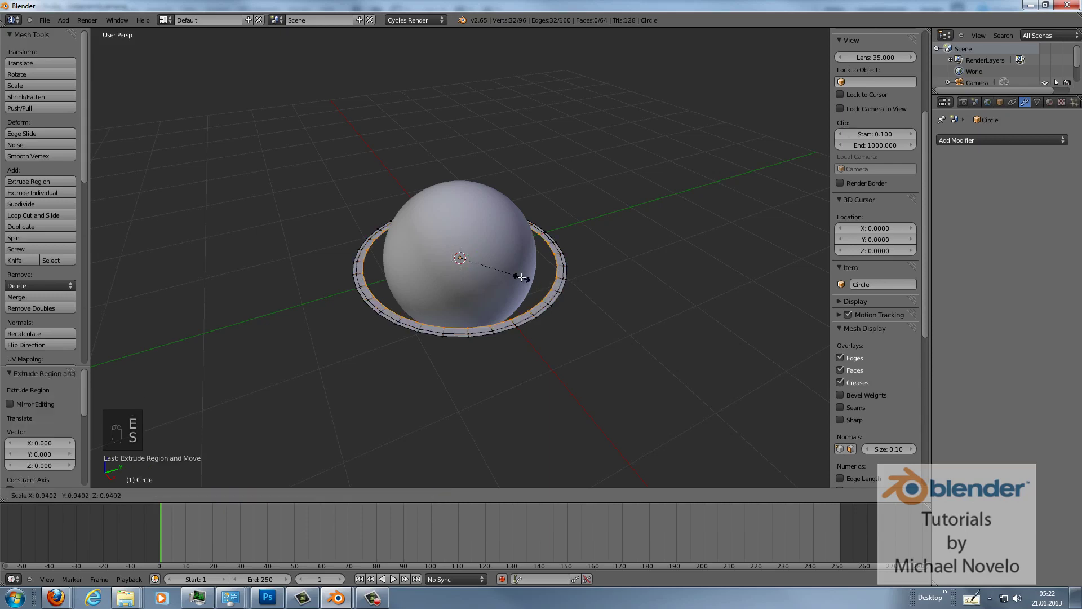
{"action": "left_click", "coordinate": [522, 277]}
Step: Extrude the ring's inner edge inward two more times, scaling the new loops by about 0.938 and 0.965
{"action": "key", "text": "e"}
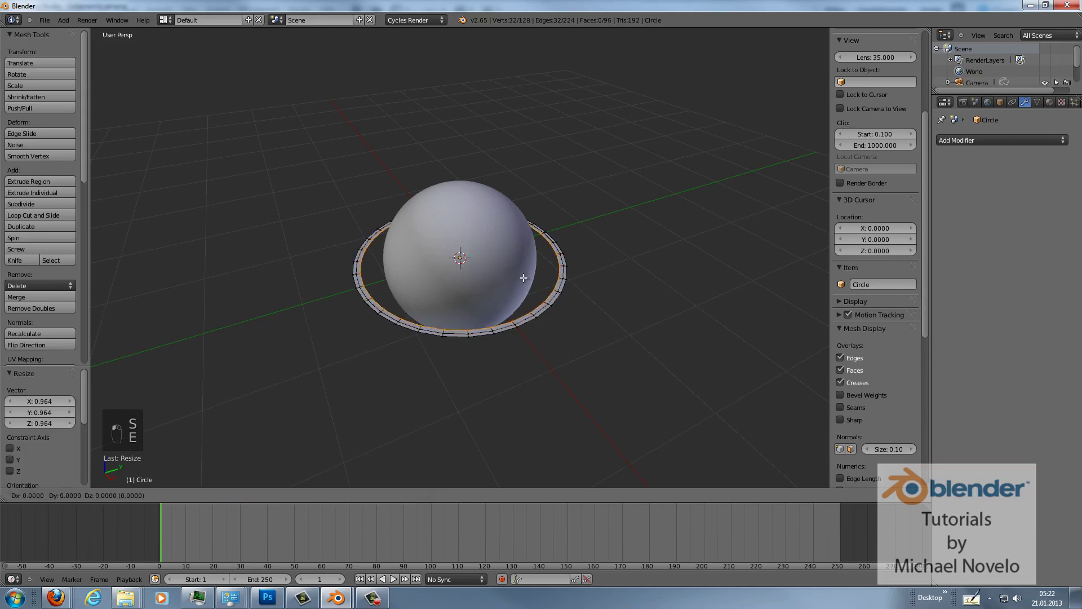
{"action": "right_click", "coordinate": [523, 277]}
{"action": "key", "text": "s"}
{"action": "left_click", "coordinate": [519, 276]}
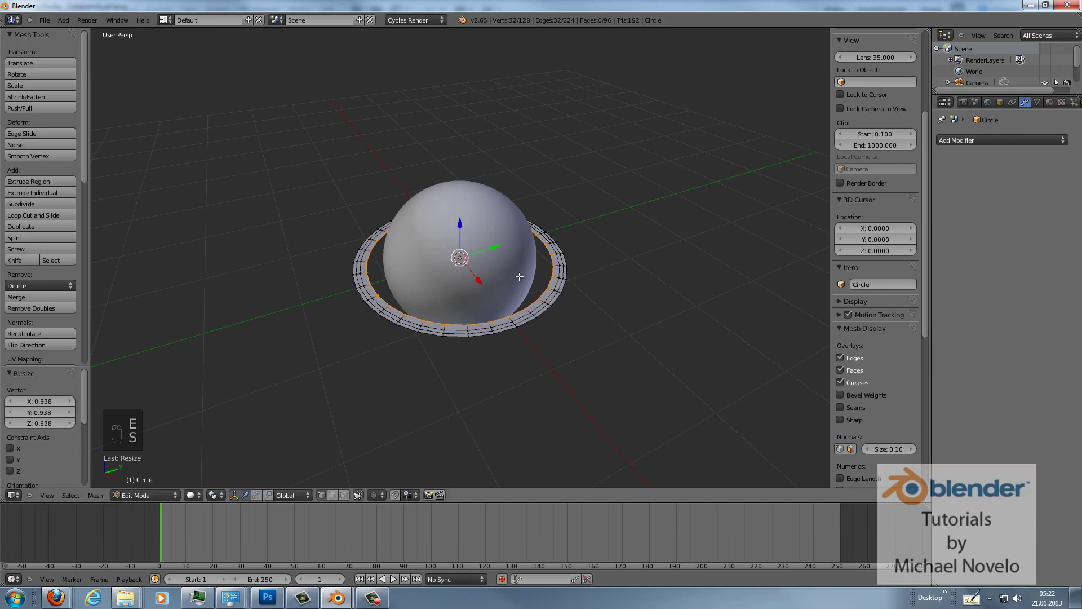
{"action": "key", "text": "e"}
{"action": "right_click", "coordinate": [519, 277]}
{"action": "key", "text": "s"}
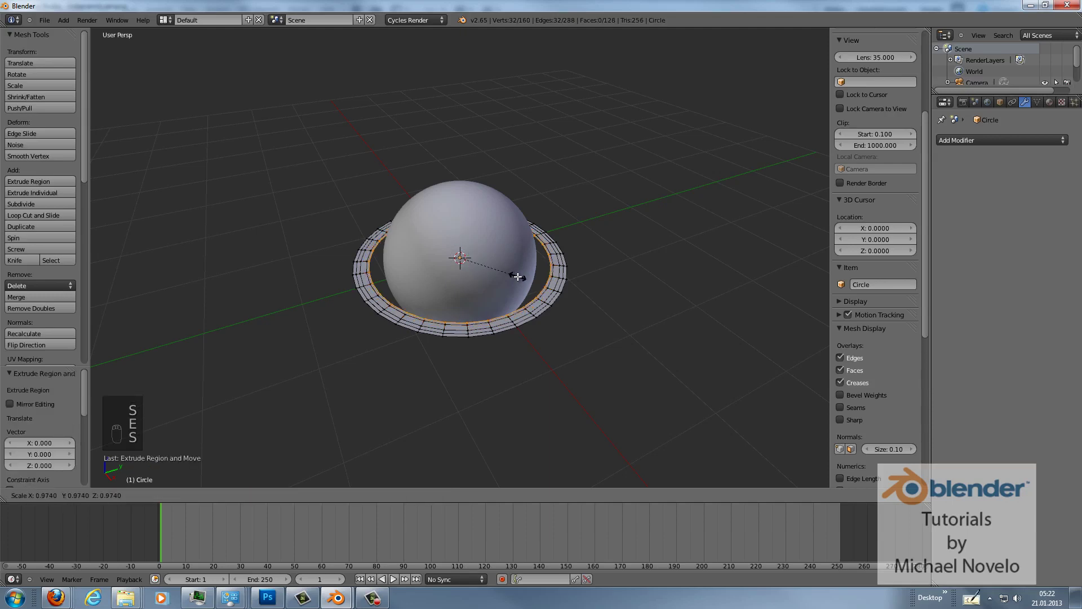
{"action": "left_click", "coordinate": [512, 287]}
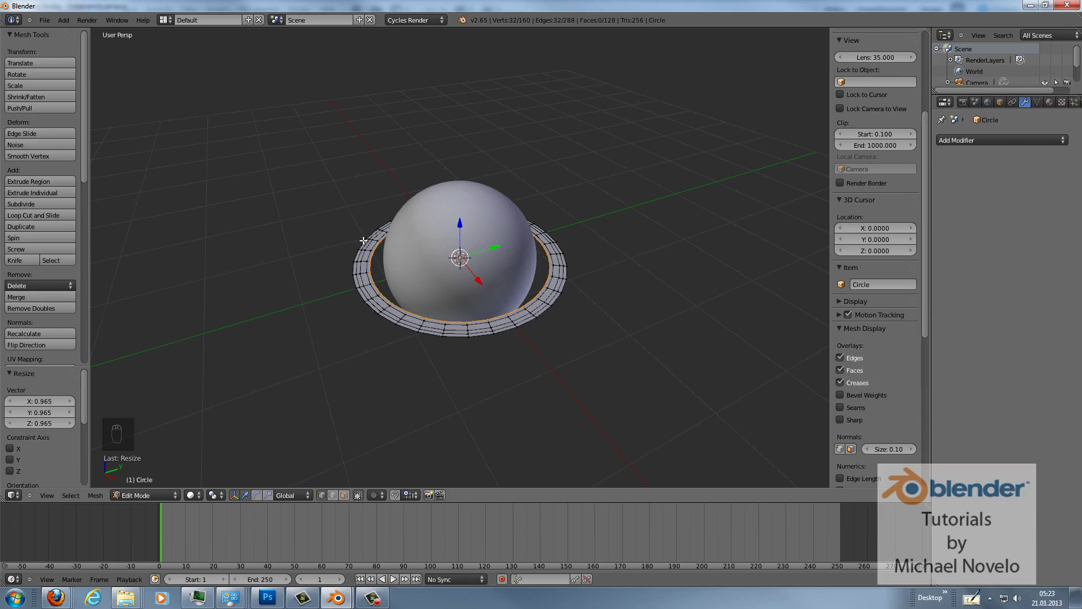
{"action": "middle_click_drag", "start_coordinate": [363, 240], "coordinate": [363, 276]}
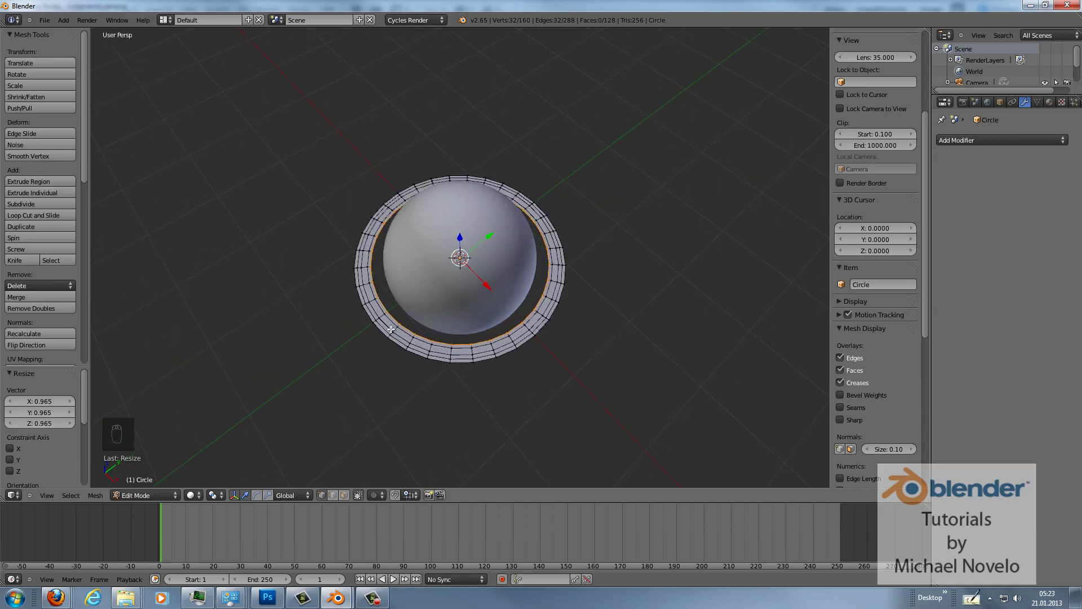
Step: In Edit Mode, select the entire ring mesh and subdivide it once
{"action": "middle_click_drag", "start_coordinate": [391, 329], "coordinate": [414, 308]}
{"action": "key", "text": "Tab"}
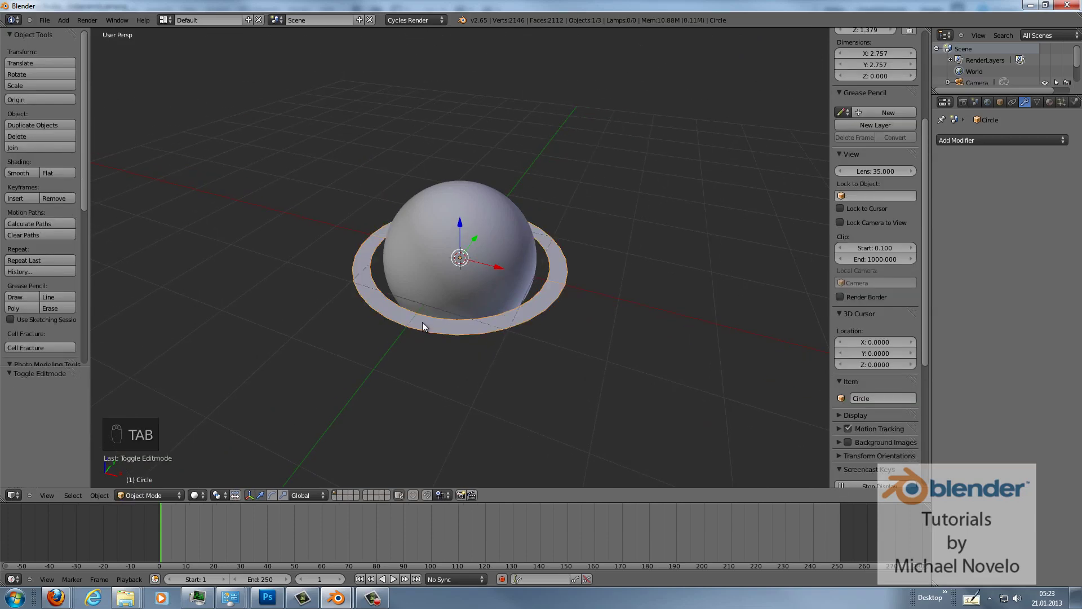
{"action": "key", "text": "Tab"}
{"action": "key", "text": "w"}
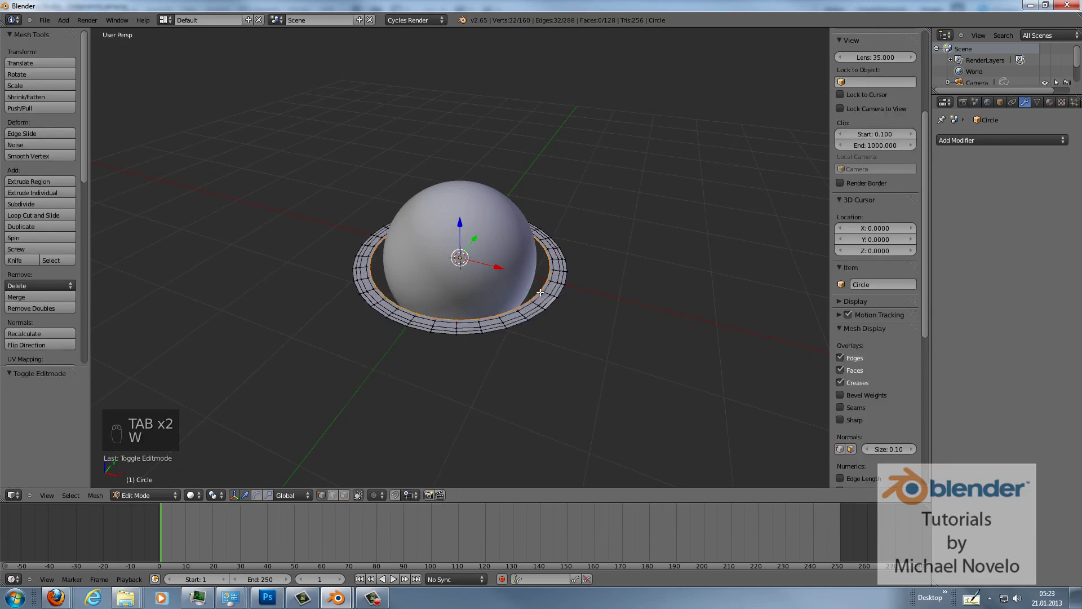
{"action": "key", "text": "a"}
{"action": "key", "text": "a"}
{"action": "key", "text": "w"}
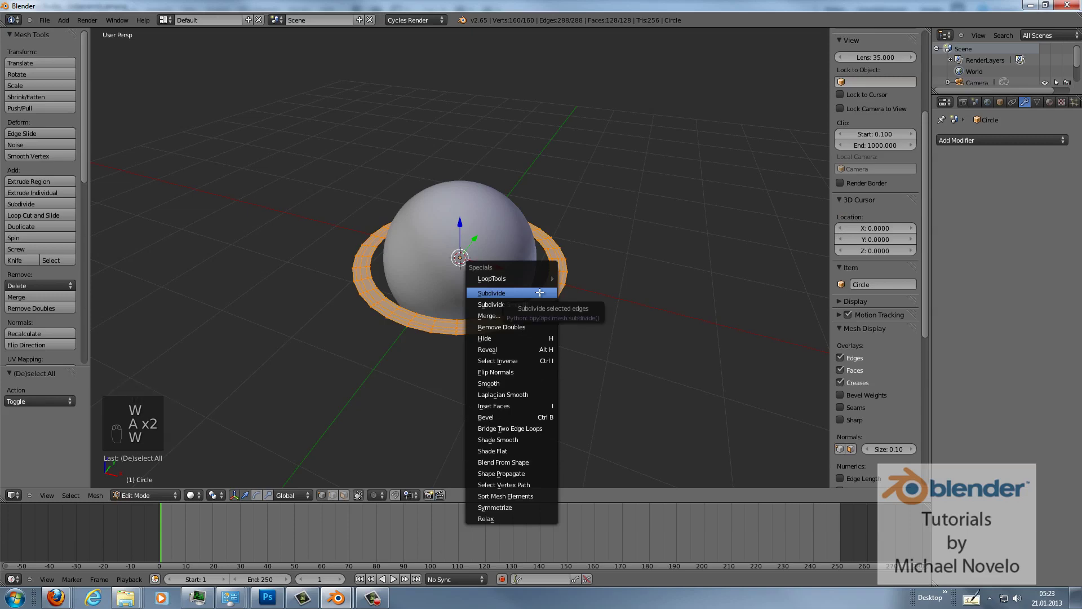
{"action": "left_click", "coordinate": [539, 289]}
Step: Enable proportional editing for the ring mesh and set its falloff to Random
{"action": "middle_click_drag", "start_coordinate": [429, 325], "coordinate": [414, 299]}
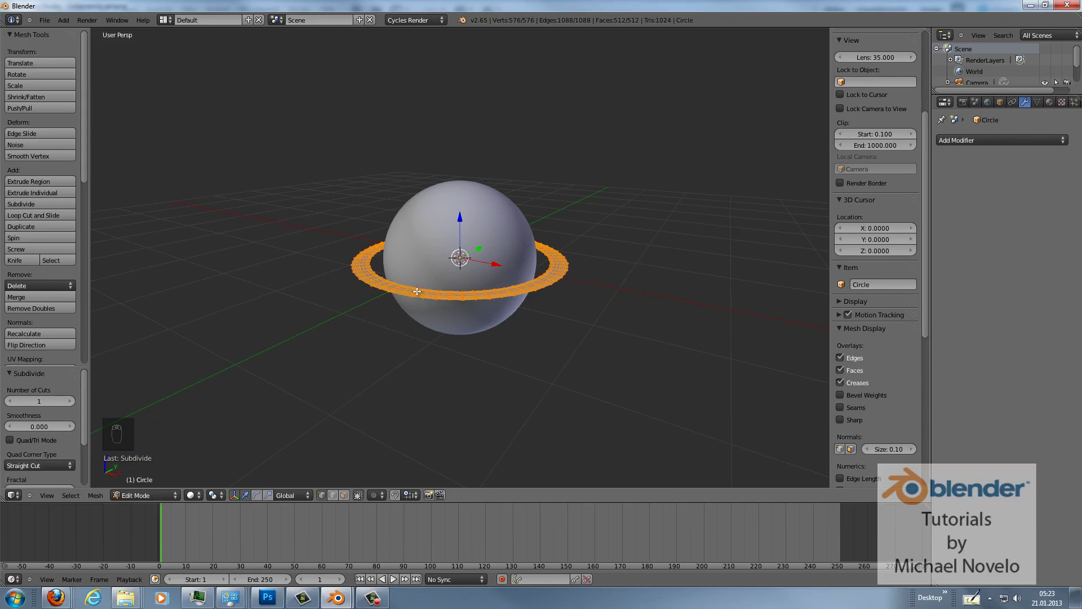
{"action": "left_click", "coordinate": [378, 494]}
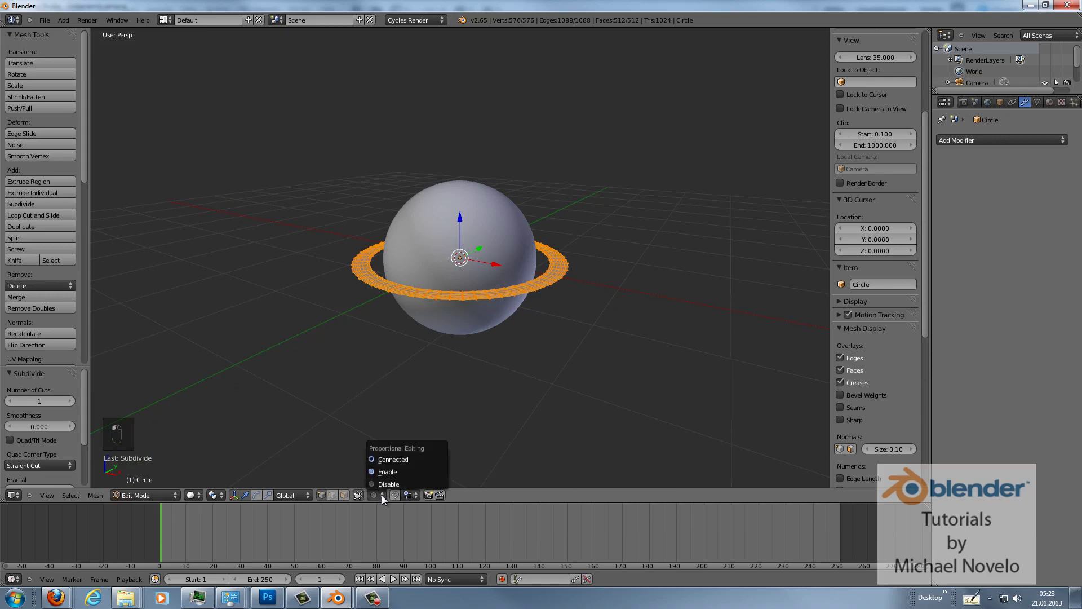
{"action": "left_click", "coordinate": [388, 471]}
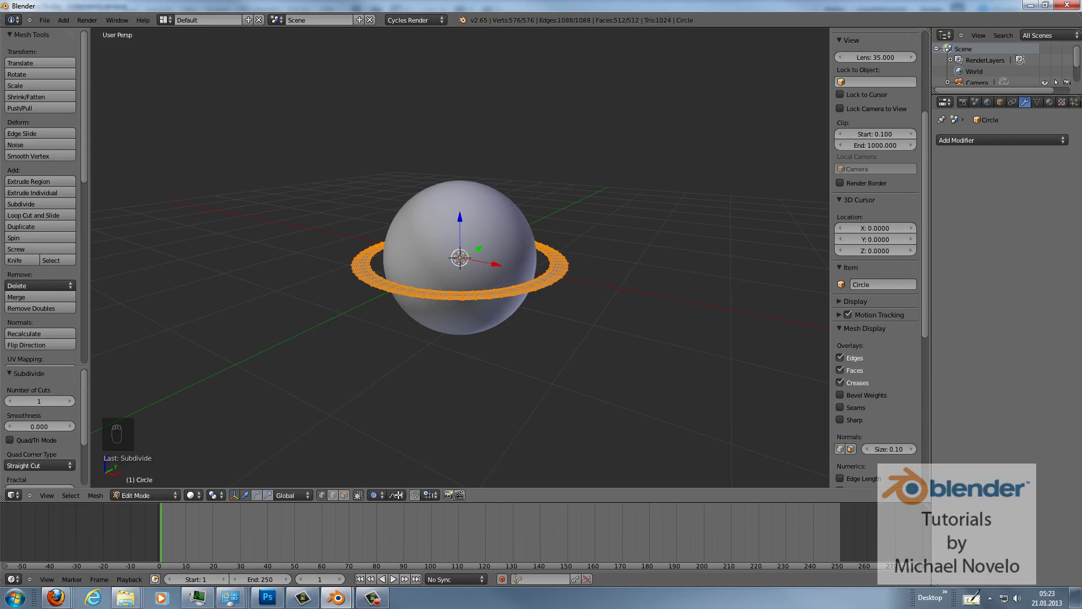
{"action": "left_click", "coordinate": [401, 495]}
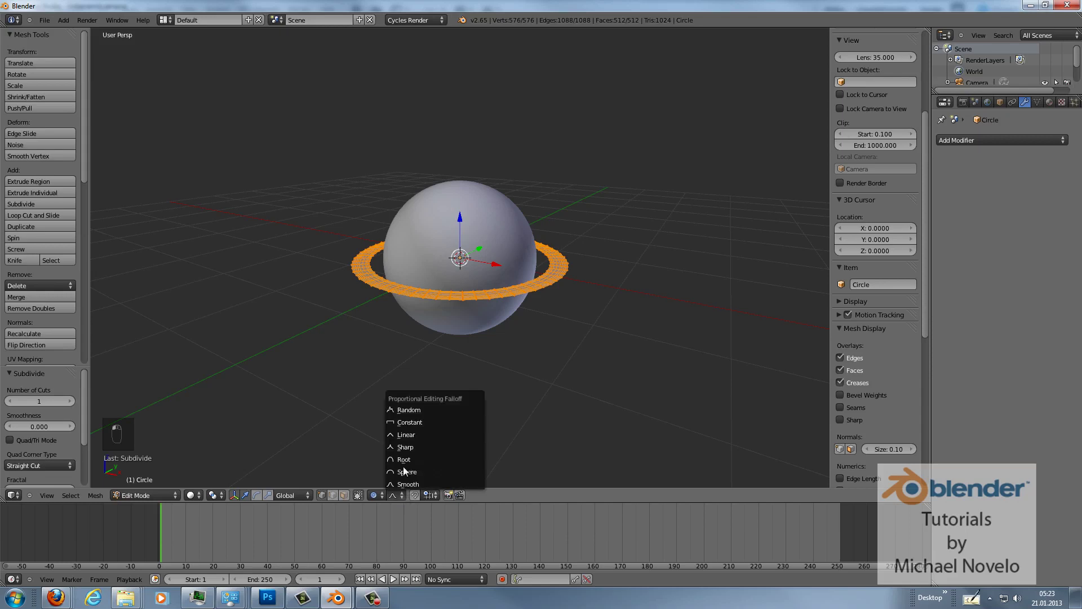
{"action": "left_click", "coordinate": [408, 410]}
Step: Raise one ring vertex about 0.38 along Z, then lower another vertex further around the ring along Z
{"action": "right_click", "coordinate": [461, 294]}
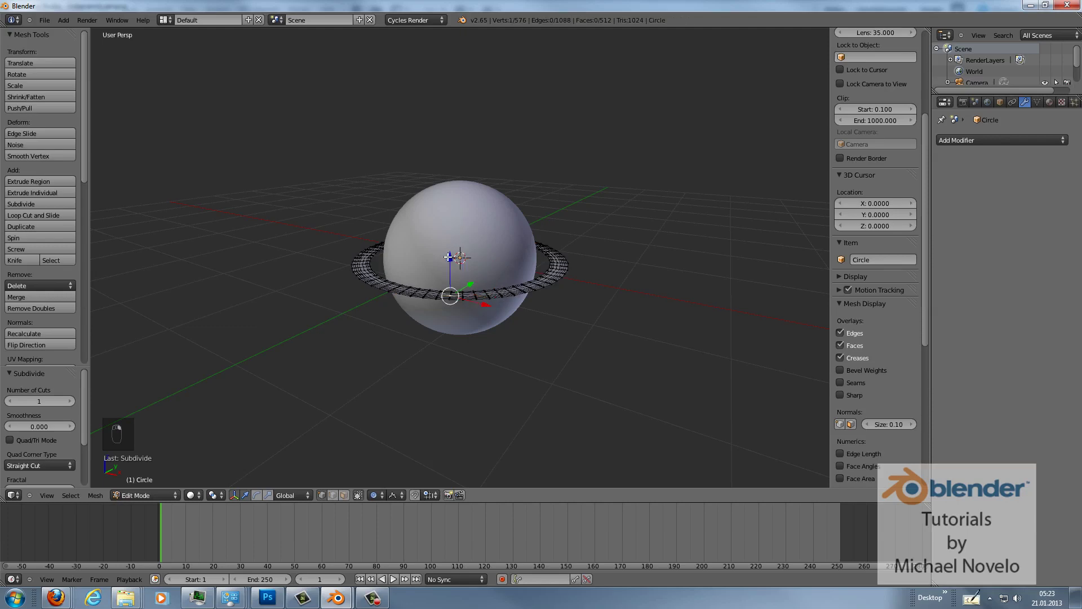
{"action": "left_click_drag", "start_coordinate": [449, 257], "coordinate": [448, 218]}
{"action": "middle_click_drag", "start_coordinate": [508, 240], "coordinate": [414, 237]}
{"action": "right_click", "coordinate": [445, 290]}
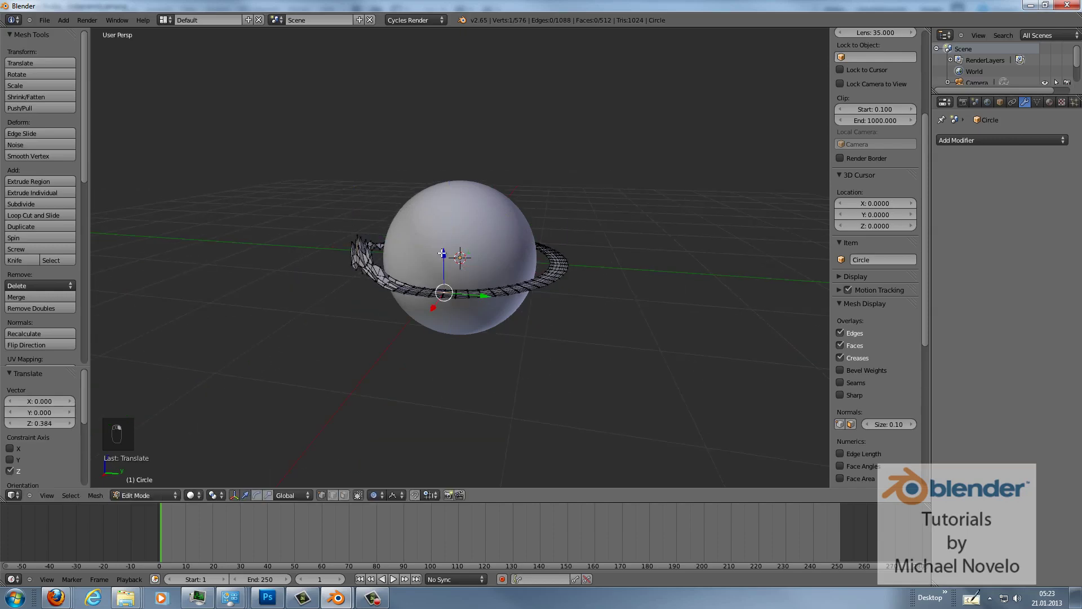
{"action": "key", "text": "g"}
{"action": "key", "text": "z"}
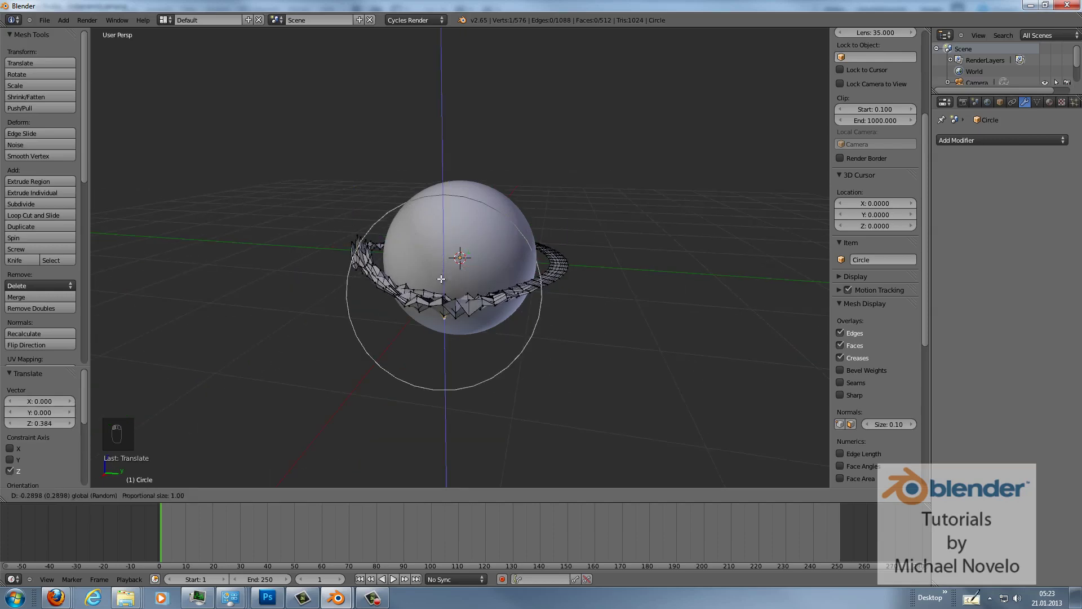
Step: Raise more vertices around the ring along Z with random falloff, one of them by about 0.26
{"action": "right_click", "coordinate": [427, 290]}
{"action": "left_click_drag", "start_coordinate": [436, 284], "coordinate": [422, 218]}
{"action": "middle_click_drag", "start_coordinate": [421, 218], "coordinate": [463, 289]}
{"action": "right_click", "coordinate": [464, 289]}
{"action": "left_click_drag", "start_coordinate": [457, 251], "coordinate": [504, 226]}
{"action": "right_click", "coordinate": [502, 283]}
{"action": "middle_click_drag", "start_coordinate": [539, 244], "coordinate": [458, 276]}
Step: Roughen the next flat section of the ring, raising a vertex about 0.375 along Z and pulling another down about 0.27
{"action": "right_click", "coordinate": [463, 294]}
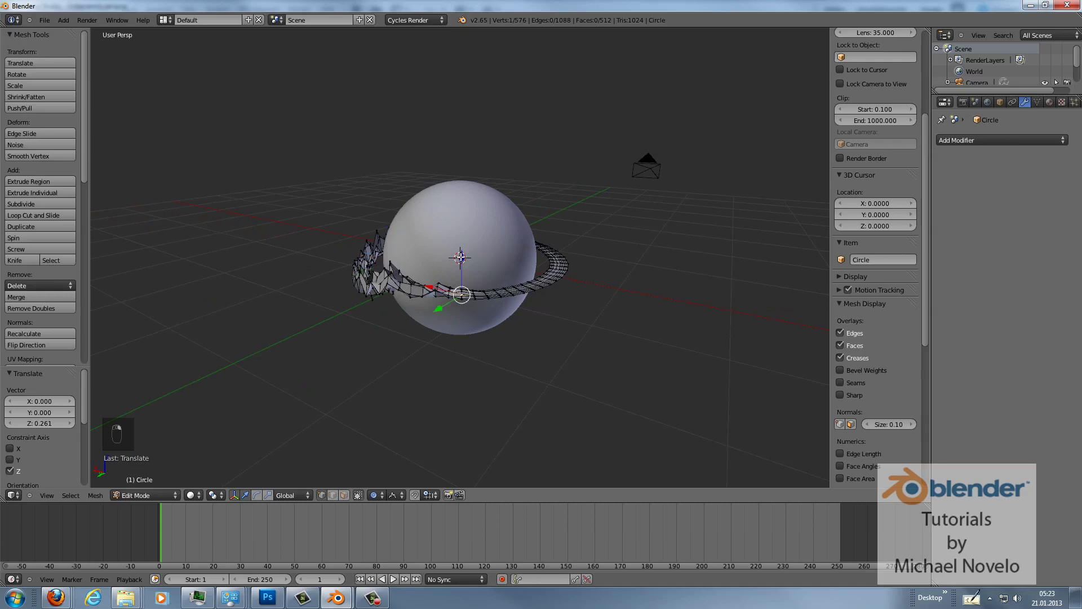
{"action": "left_click_drag", "start_coordinate": [462, 259], "coordinate": [461, 283]}
{"action": "middle_click_drag", "start_coordinate": [461, 283], "coordinate": [468, 254]}
{"action": "left_click_drag", "start_coordinate": [461, 254], "coordinate": [459, 211]}
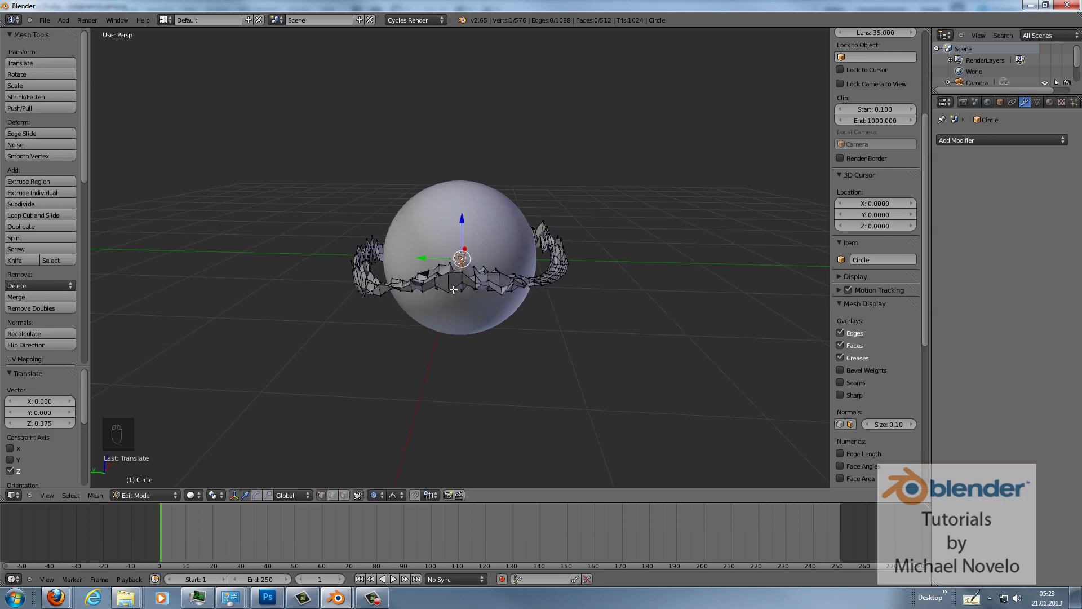
{"action": "mouse_move", "coordinate": [452, 287]}
{"action": "right_mouse_down"}
{"action": "mouse_move", "coordinate": [459, 267]}
{"action": "mouse_move", "coordinate": [456, 301]}
{"action": "right_mouse_up"}
{"action": "left_click", "coordinate": [455, 302]}
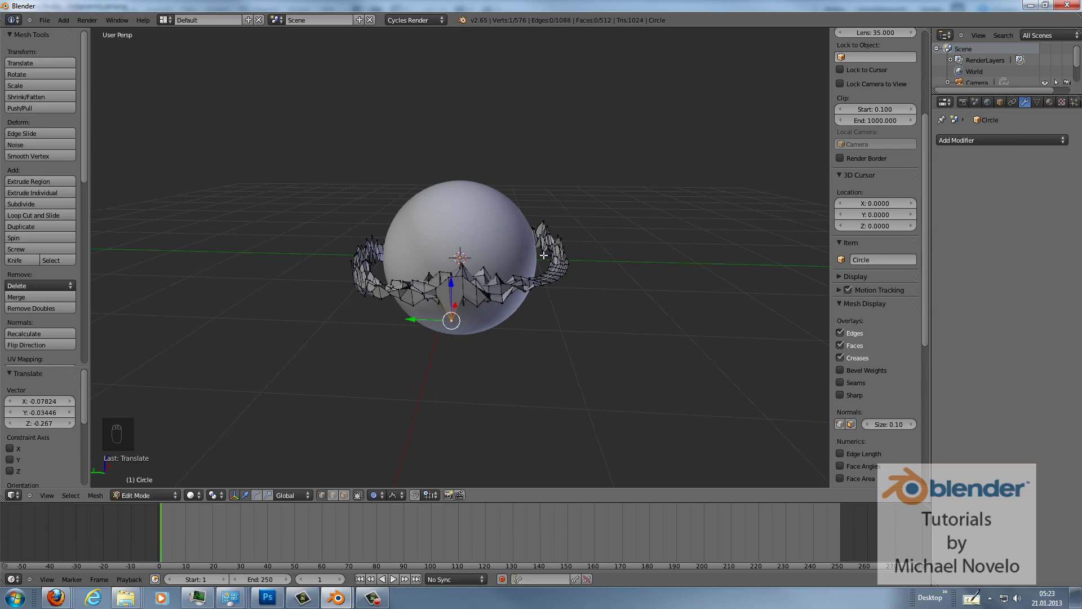
Step: Distort the remaining flat section of the ring by raising a vertex about 0.425 along Z and lowering another about 0.12
{"action": "middle_click_drag", "start_coordinate": [542, 257], "coordinate": [452, 270]}
{"action": "right_click", "coordinate": [462, 297]}
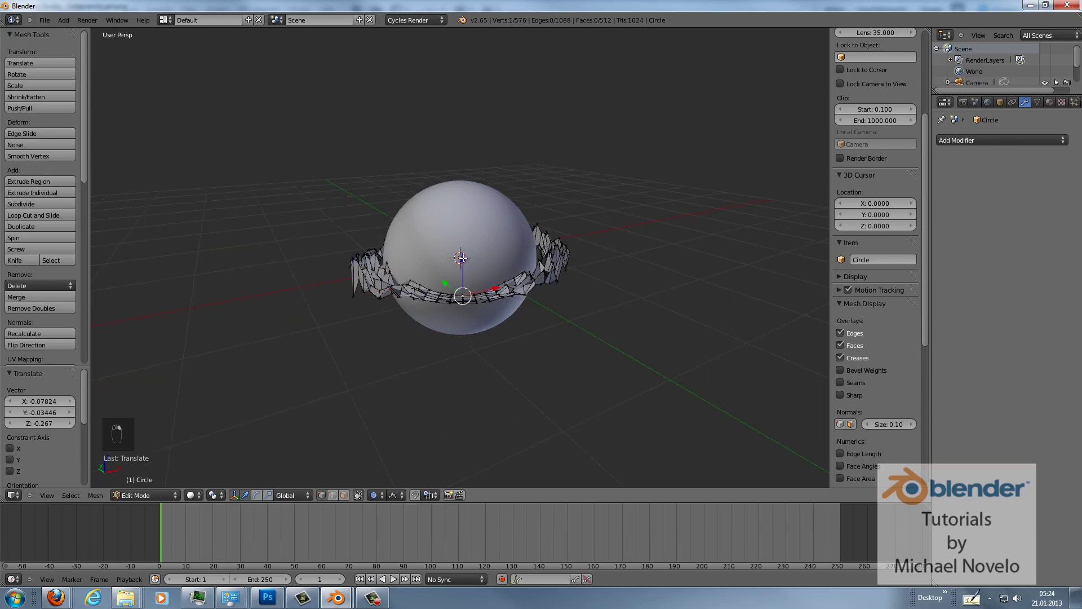
{"action": "left_click_drag", "start_coordinate": [462, 258], "coordinate": [462, 223]}
{"action": "middle_click_drag", "start_coordinate": [532, 236], "coordinate": [483, 270]}
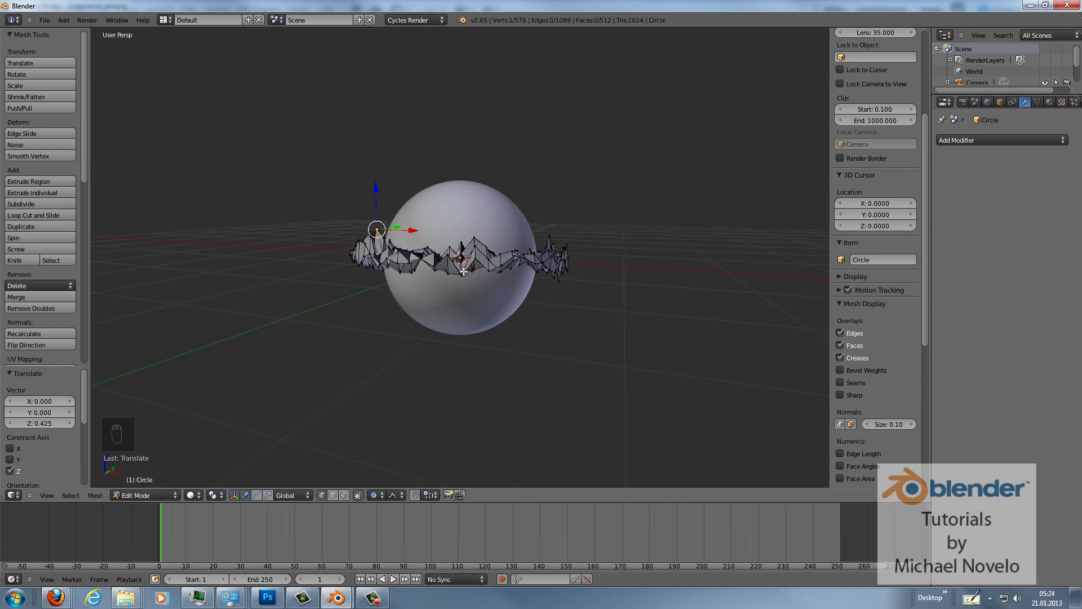
{"action": "right_click", "coordinate": [462, 273]}
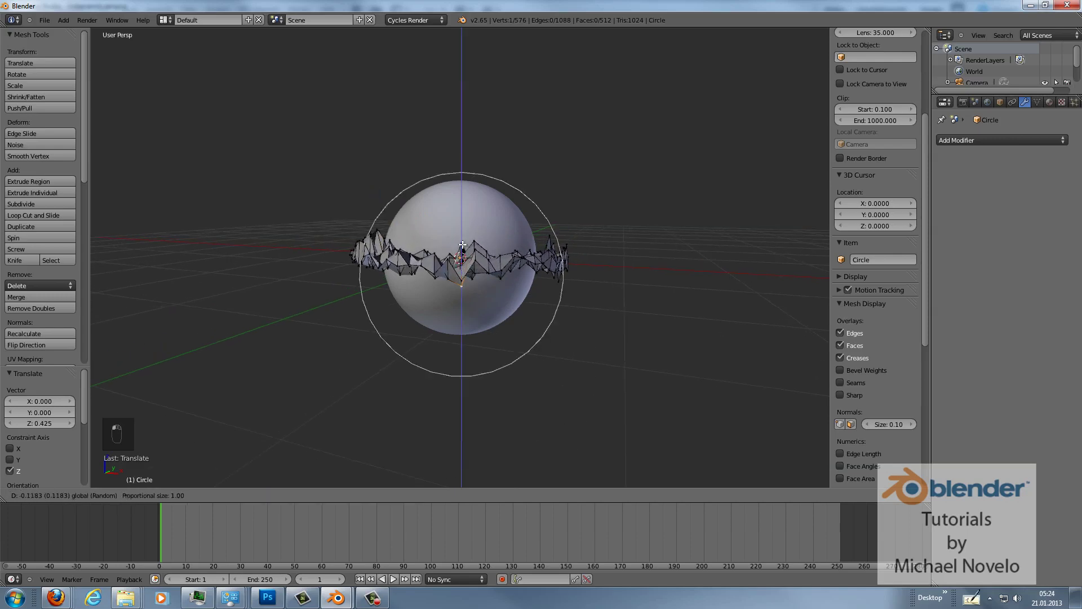
{"action": "left_click", "coordinate": [461, 248]}
Step: In Object Mode, look through the camera and move it about 8.45 units along Y toward the sphere
{"action": "key", "text": "KP_0"}
{"action": "scroll", "coordinate": [455, 252], "scroll_direction": "up", "scroll_amount": 4}
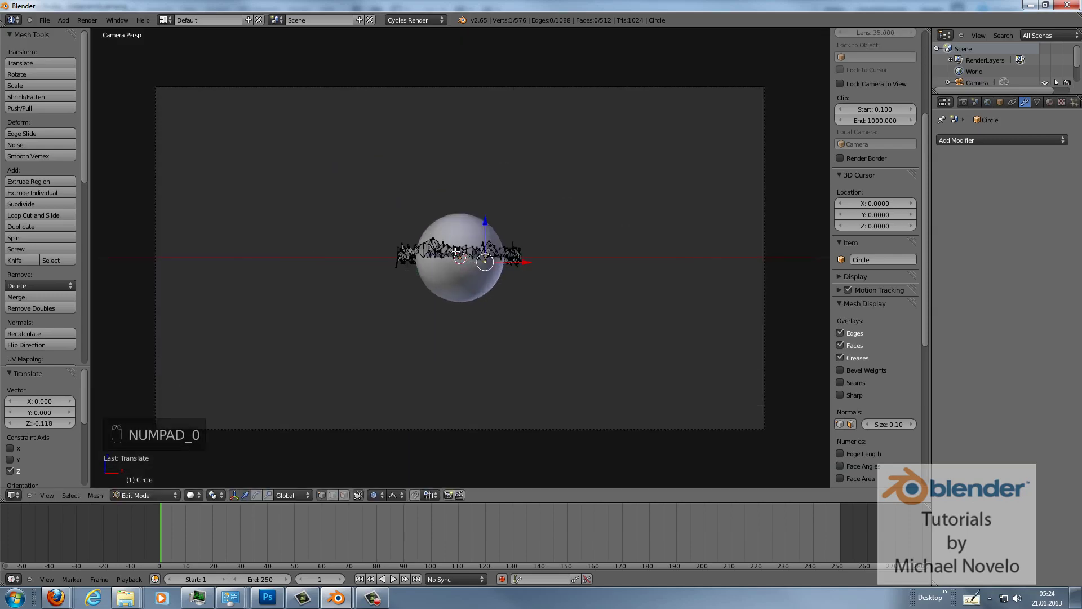
{"action": "scroll", "coordinate": [455, 252], "scroll_direction": "down", "scroll_amount": 2}
{"action": "key", "text": "Tab"}
{"action": "right_click", "coordinate": [384, 87]}
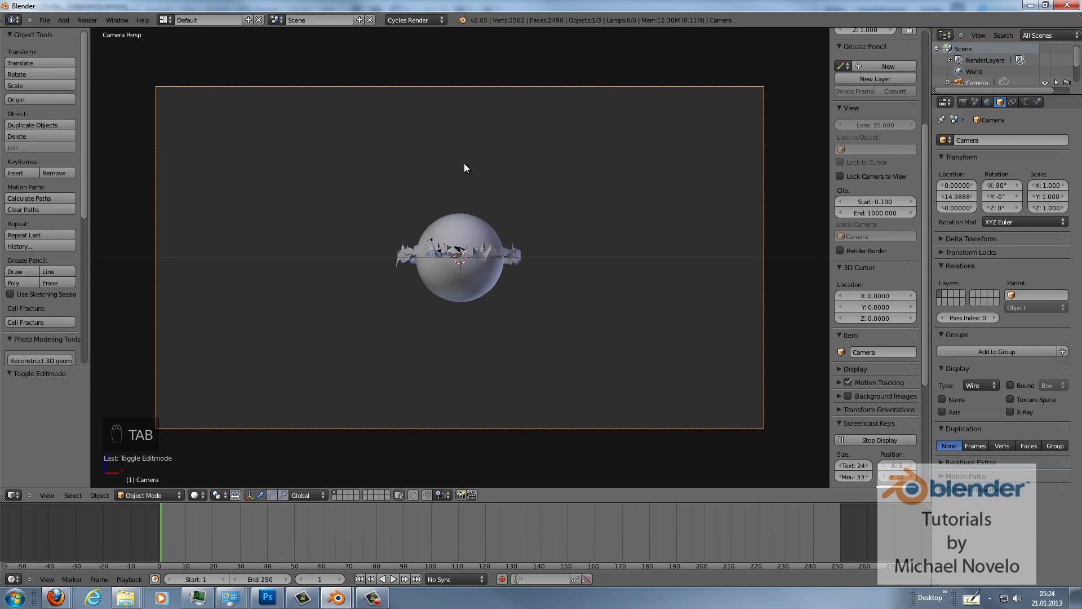
{"action": "key", "text": "g"}
{"action": "key", "text": "y"}
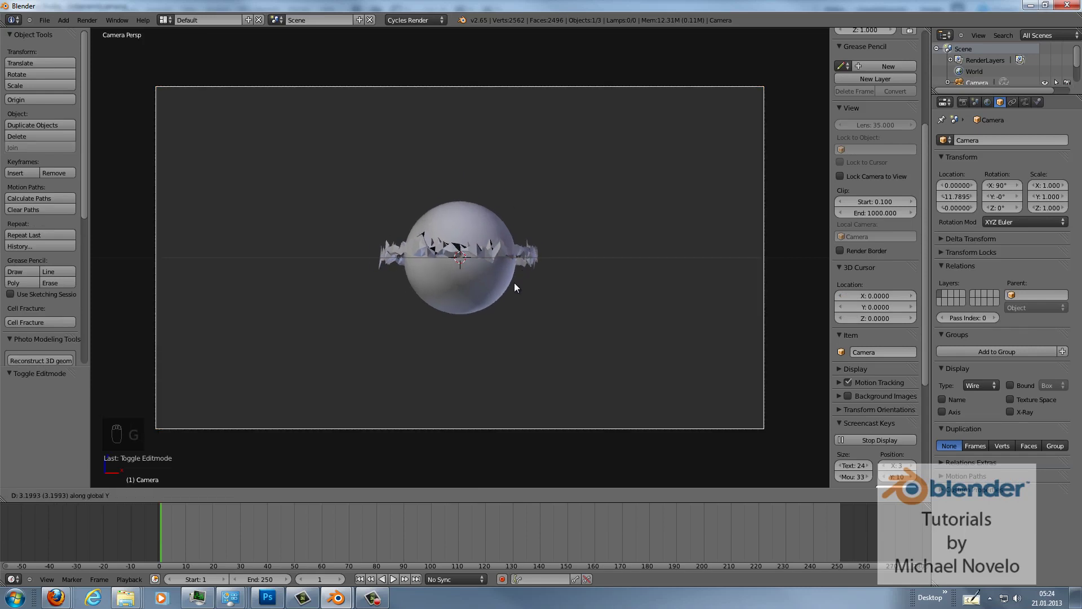
{"action": "left_click", "coordinate": [495, 324]}
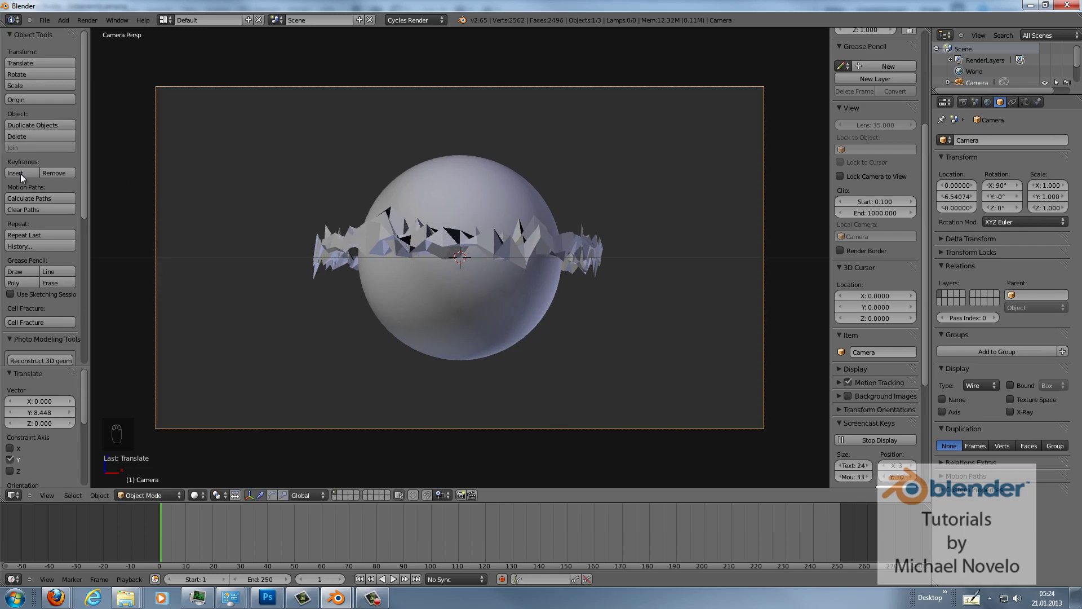
Step: Select the jagged ring and apply smooth shading to it
{"action": "key", "text": "Tab"}
{"action": "right_click", "coordinate": [482, 236]}
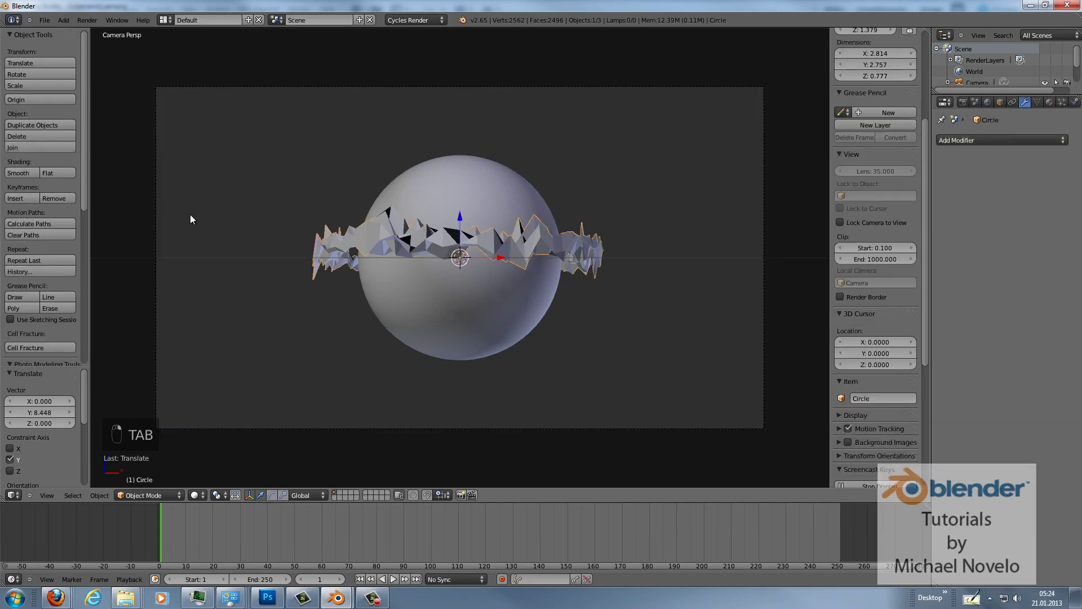
{"action": "left_click", "coordinate": [19, 171]}
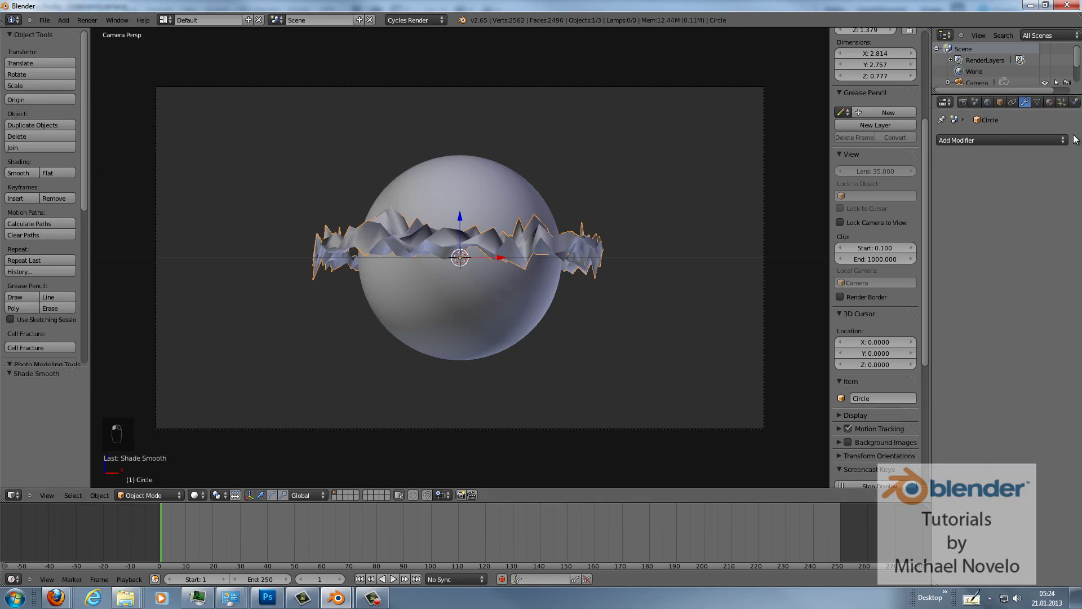
Step: Add a Subdivision Surface modifier to the ring with 2 view and 3 render subdivisions
{"action": "left_click", "coordinate": [1038, 140]}
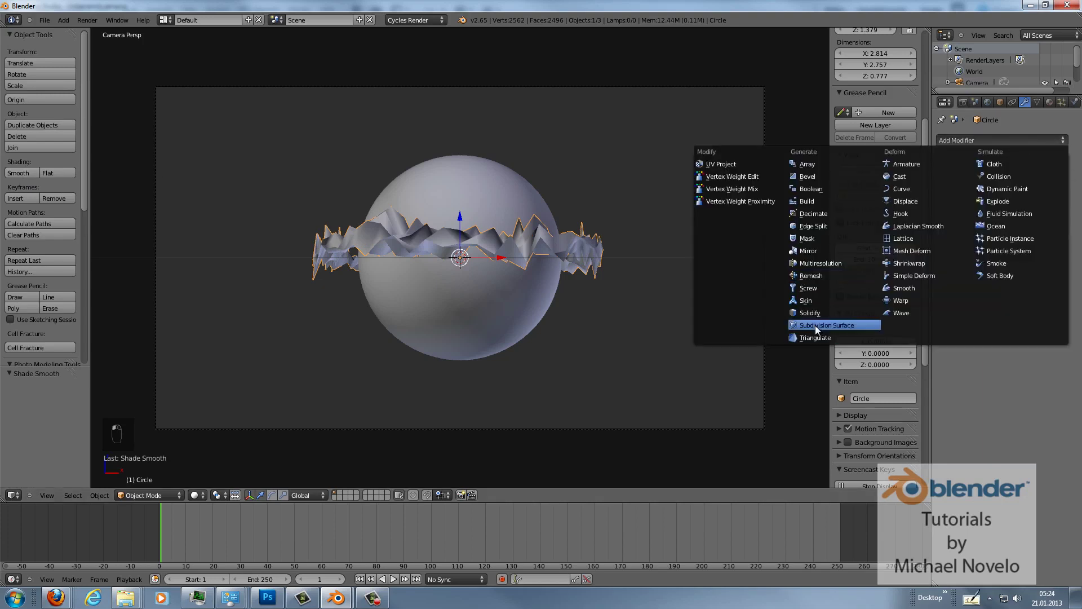
{"action": "left_click", "coordinate": [818, 324]}
{"action": "left_click", "coordinate": [995, 231]}
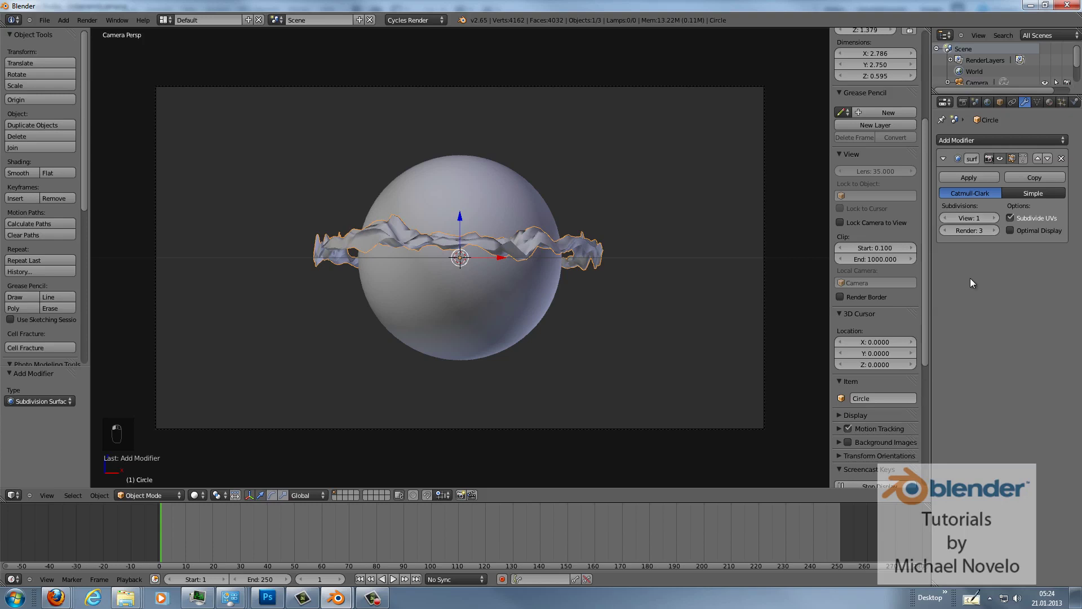
{"action": "left_click", "coordinate": [994, 219]}
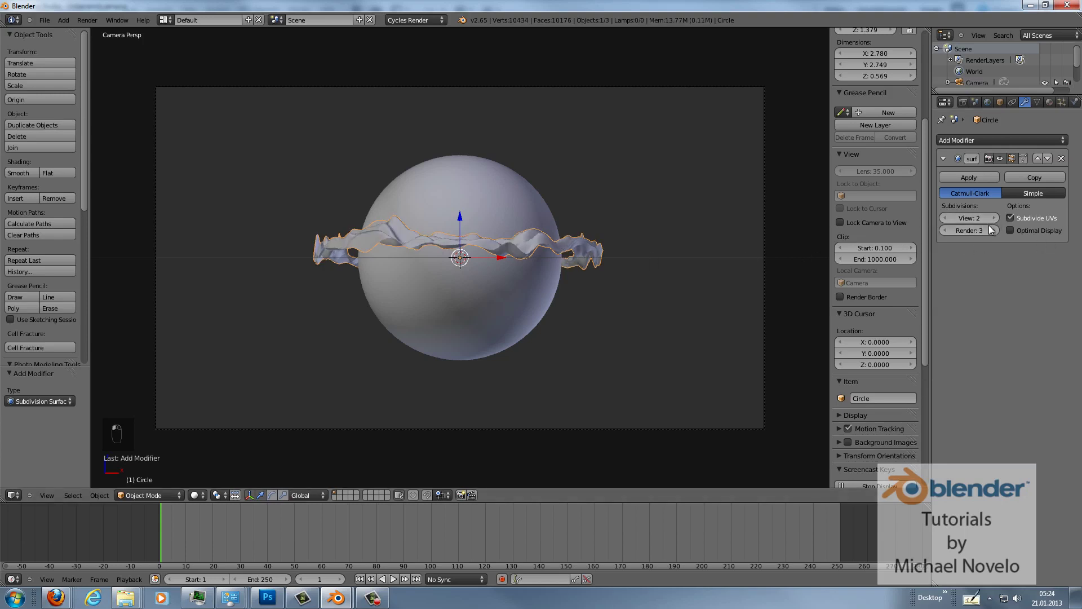
Step: In Edit Mode, lower a vertex on the ring's camera-facing side about 0.3 along Z with random falloff
{"action": "key", "text": "Tab"}
{"action": "right_click", "coordinate": [434, 248]}
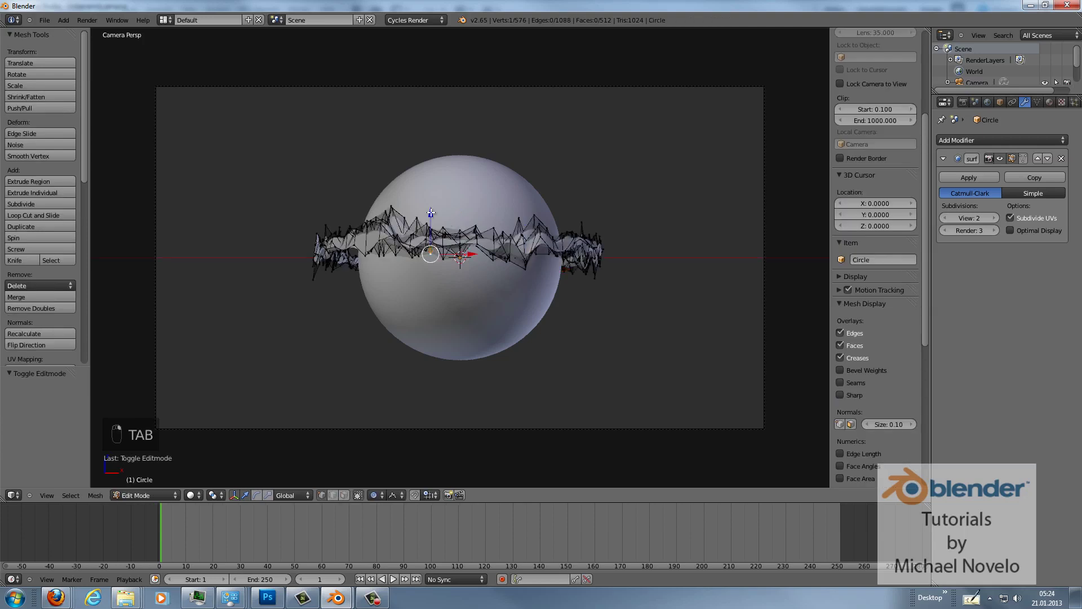
{"action": "key", "text": "g"}
{"action": "key", "text": "z"}
{"action": "left_click", "coordinate": [431, 242]}
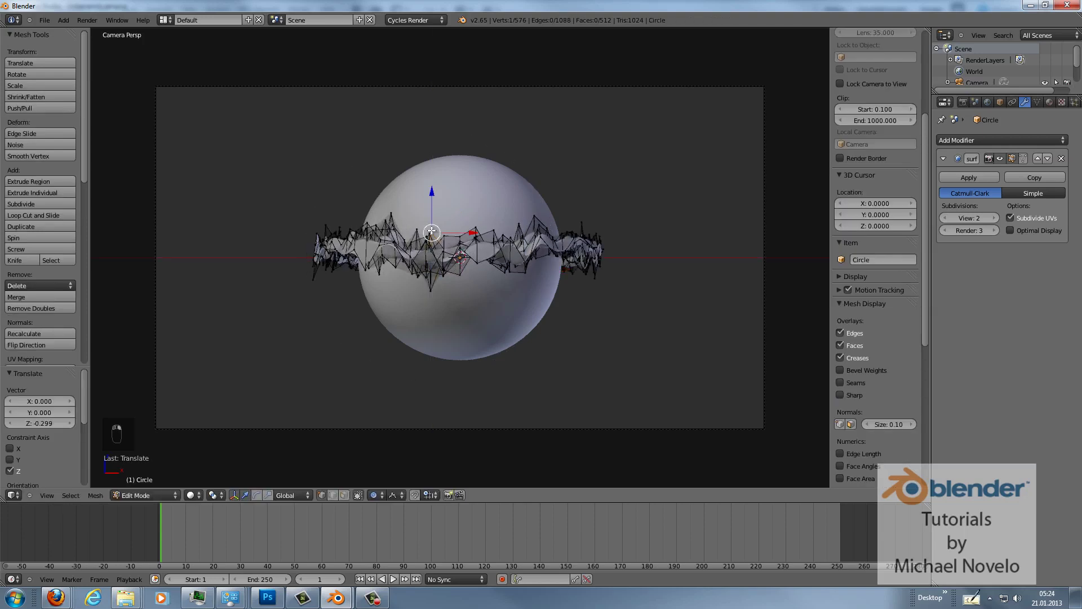
Step: Shrink the proportional editing size to about 0.56, raise the selected ring vertex about 0.215, and return to Object Mode
{"action": "key", "text": "g"}
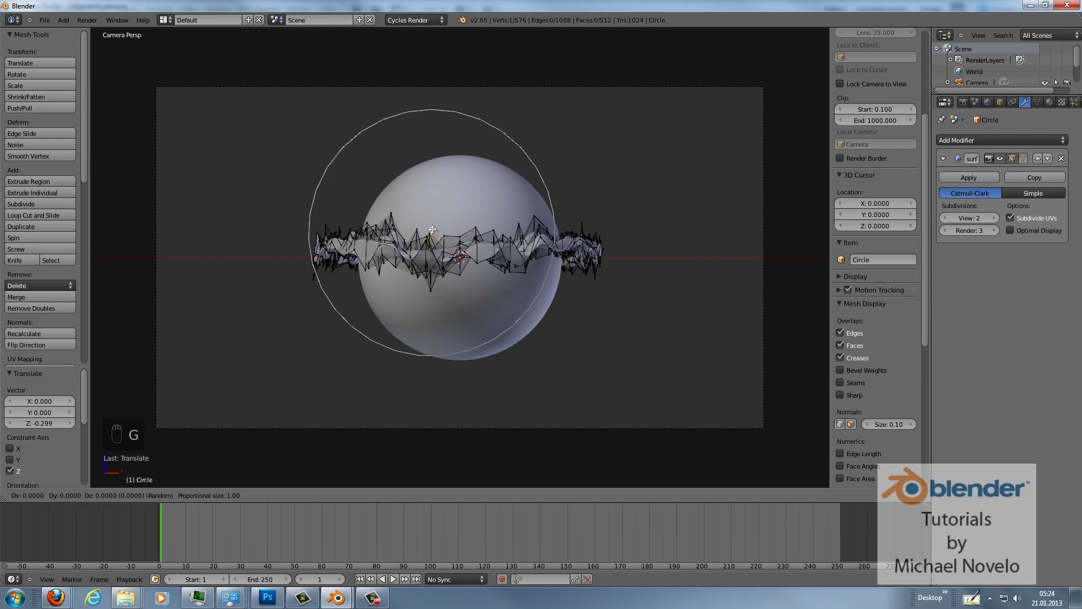
{"action": "scroll", "coordinate": [431, 225], "scroll_direction": "up", "scroll_amount": 4}
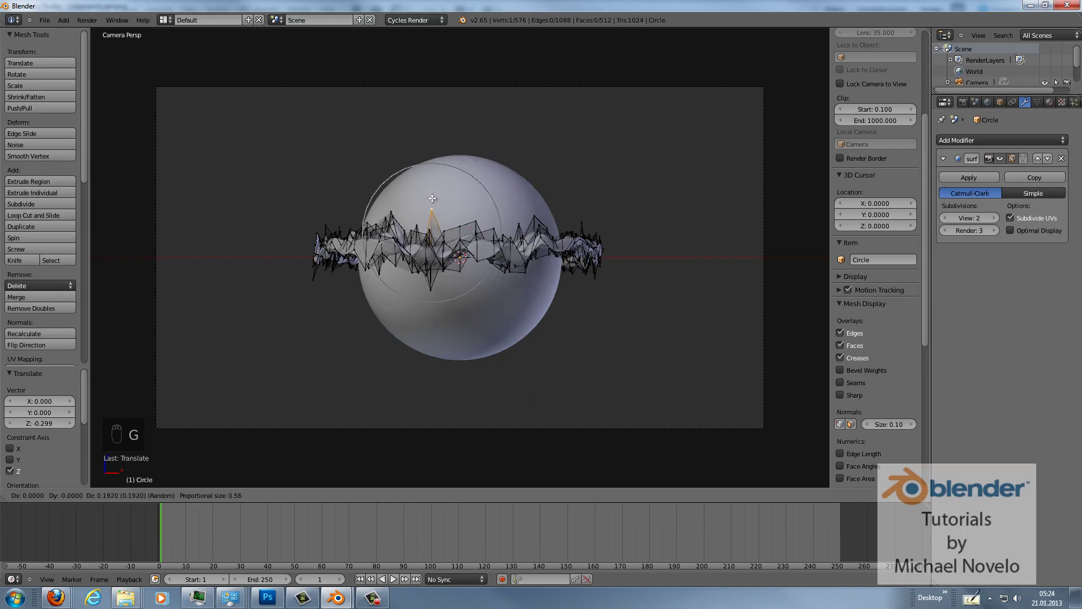
{"action": "left_click", "coordinate": [432, 202]}
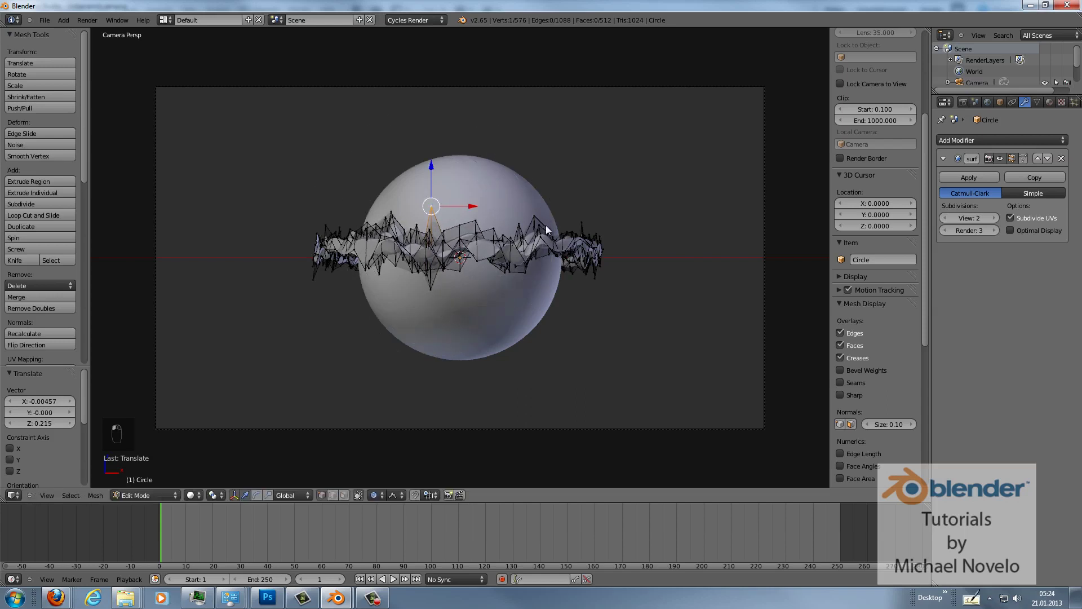
{"action": "key", "text": "Tab"}
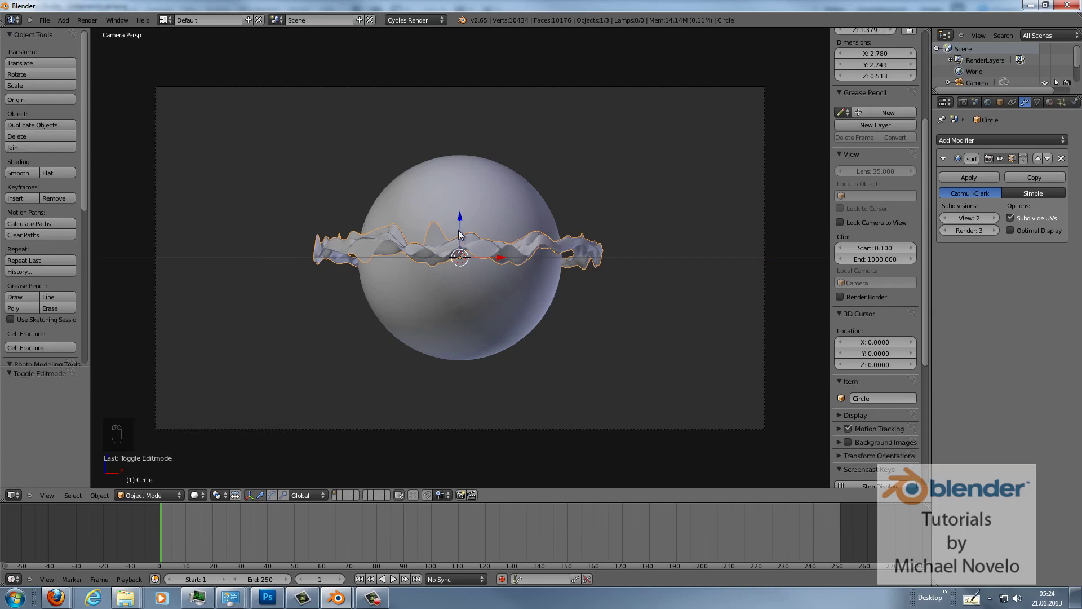
Step: Return to the camera view and give the ring a new material with an Emission surface
{"action": "middle_click_drag", "start_coordinate": [549, 227], "coordinate": [498, 239]}
{"action": "key", "text": "KP_0"}
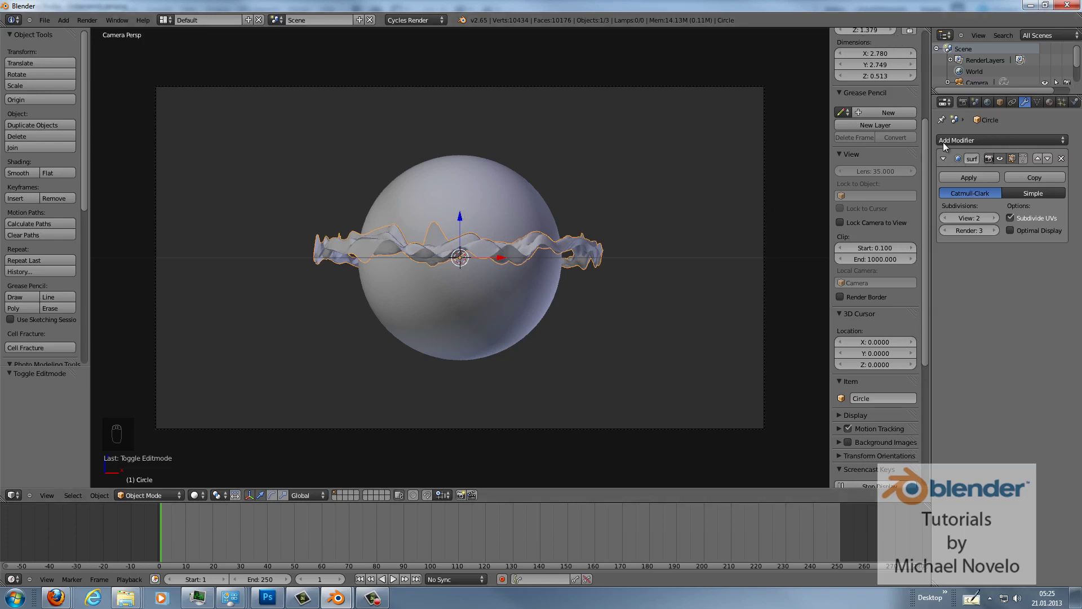
{"action": "left_click", "coordinate": [1050, 101]}
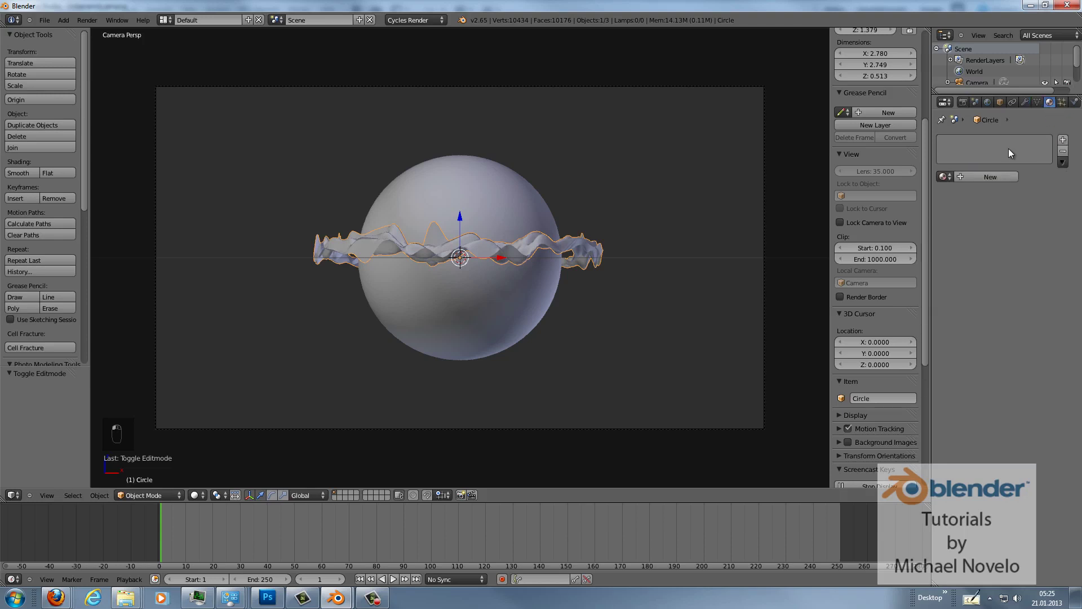
{"action": "left_click", "coordinate": [986, 176]}
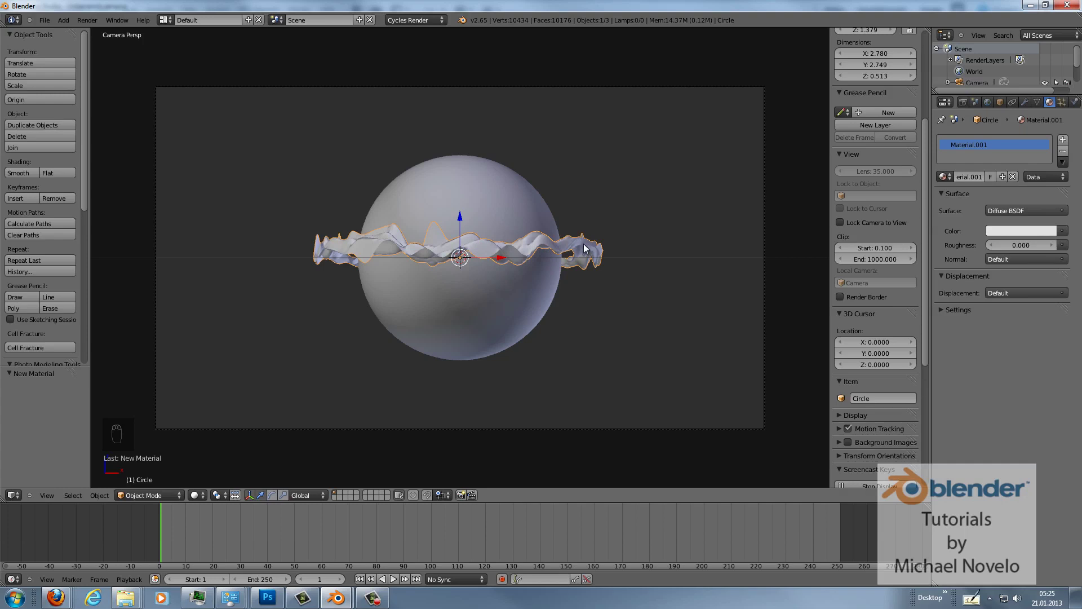
{"action": "left_click", "coordinate": [1026, 210]}
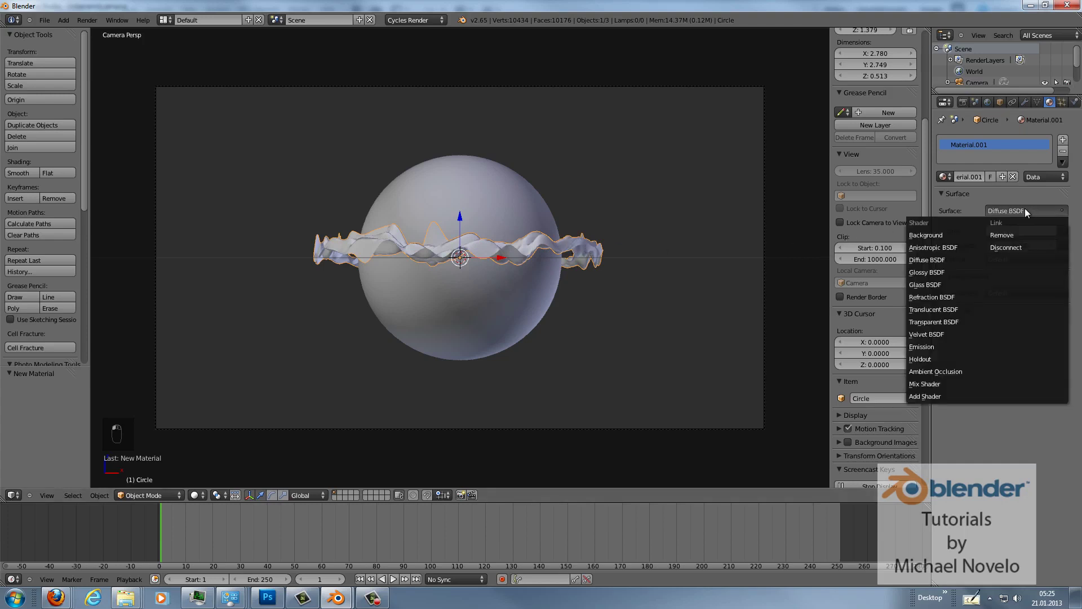
{"action": "left_click", "coordinate": [1007, 211]}
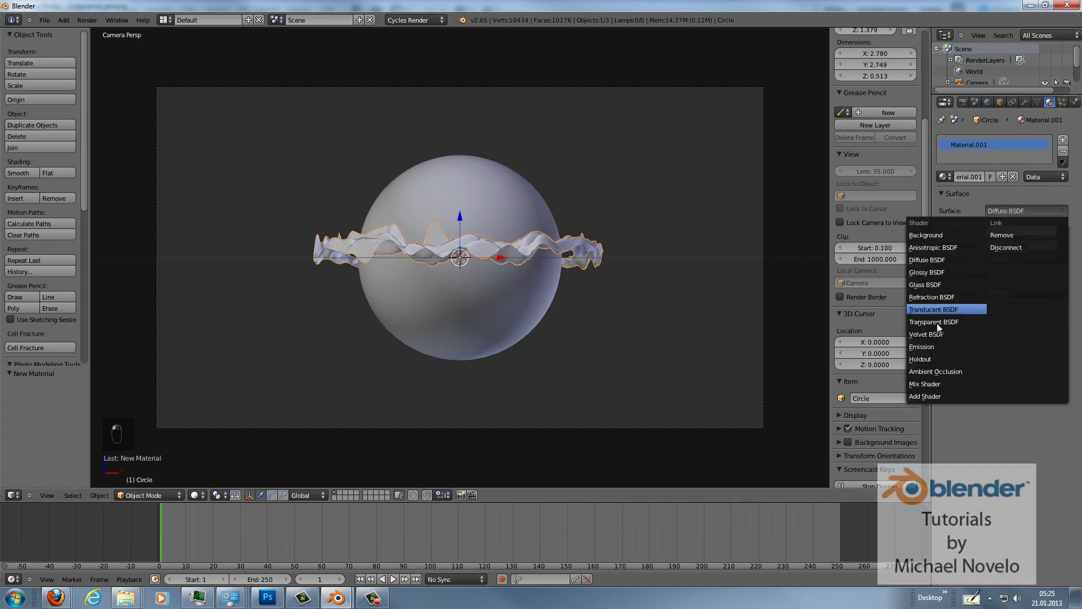
{"action": "left_click", "coordinate": [933, 346]}
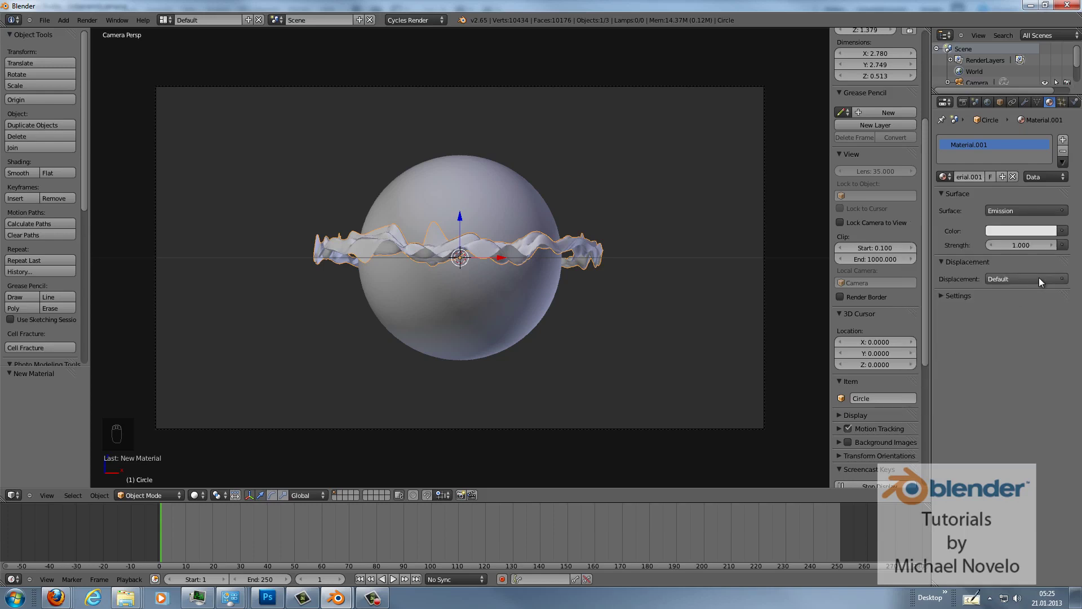
Step: Set the ring material's emission strength to 50 and its color to saturated red, about R 0.800, G 0.017, B 0
{"action": "left_click", "coordinate": [1020, 245]}
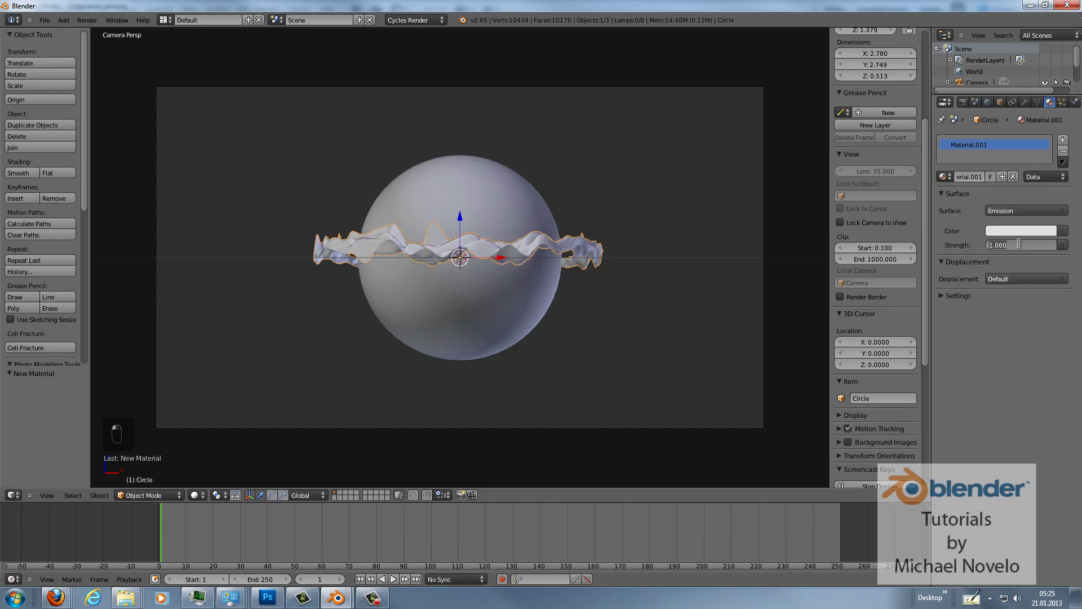
{"action": "type", "text": "5"}
{"action": "key", "text": "Return"}
{"action": "left_click", "coordinate": [1007, 230]}
{"action": "left_click", "coordinate": [993, 128]}
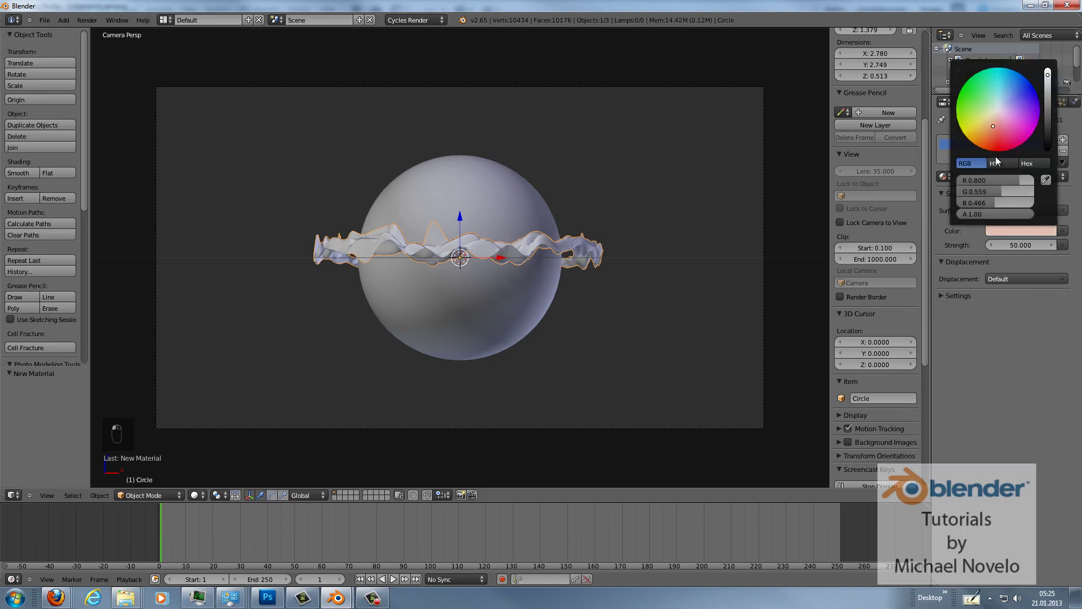
{"action": "left_click_drag", "start_coordinate": [996, 161], "coordinate": [998, 163]}
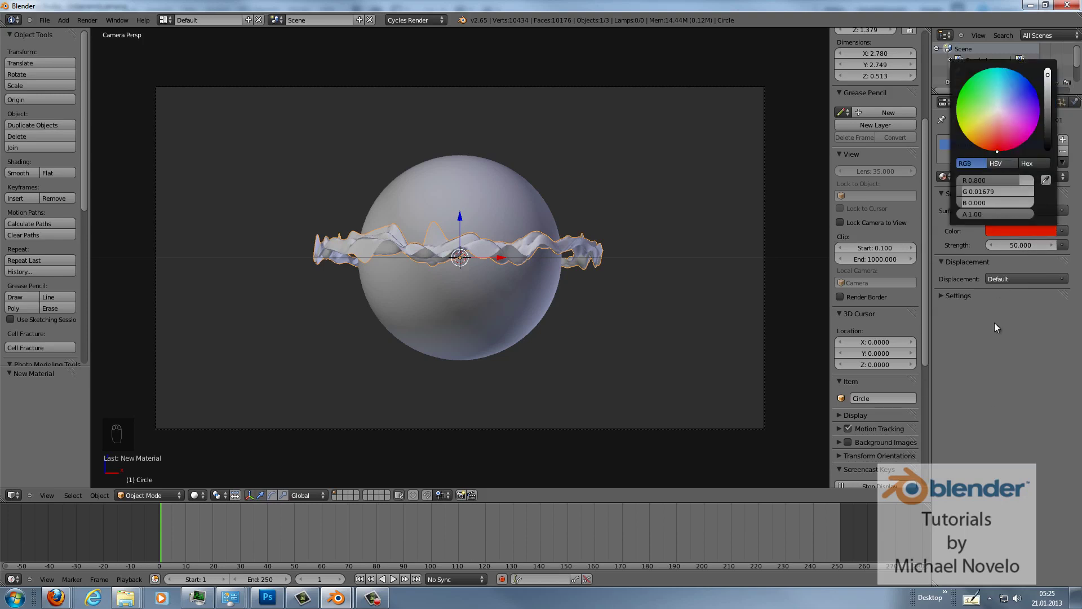
Step: Switch the 3D viewport to the Node Editor and spread the Emission and Material Output nodes far apart
{"action": "left_click", "coordinate": [14, 495]}
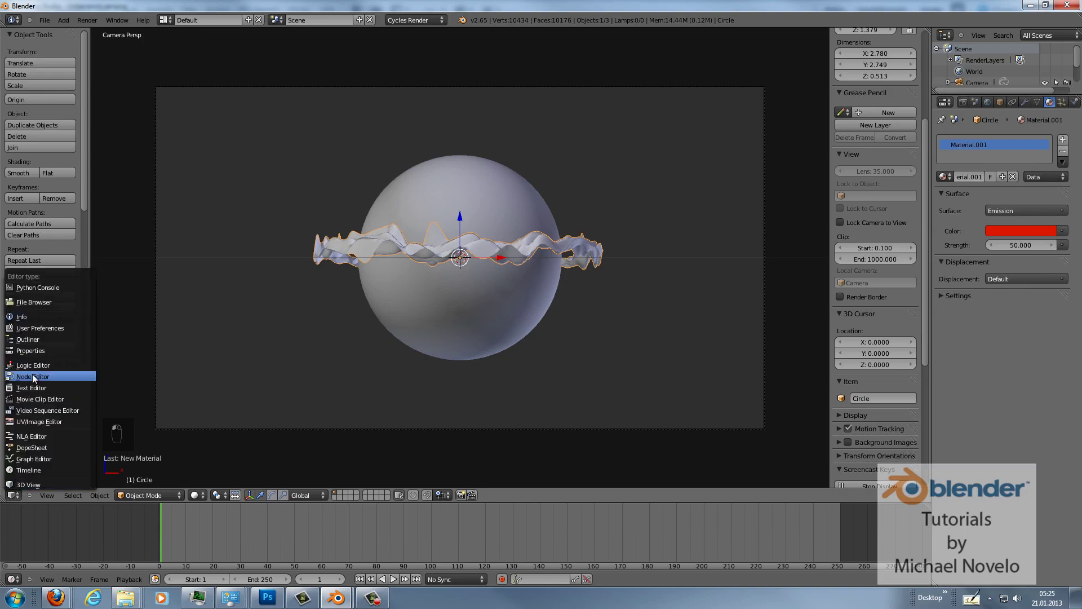
{"action": "left_click", "coordinate": [32, 376]}
{"action": "left_click_drag", "start_coordinate": [383, 238], "coordinate": [324, 181]}
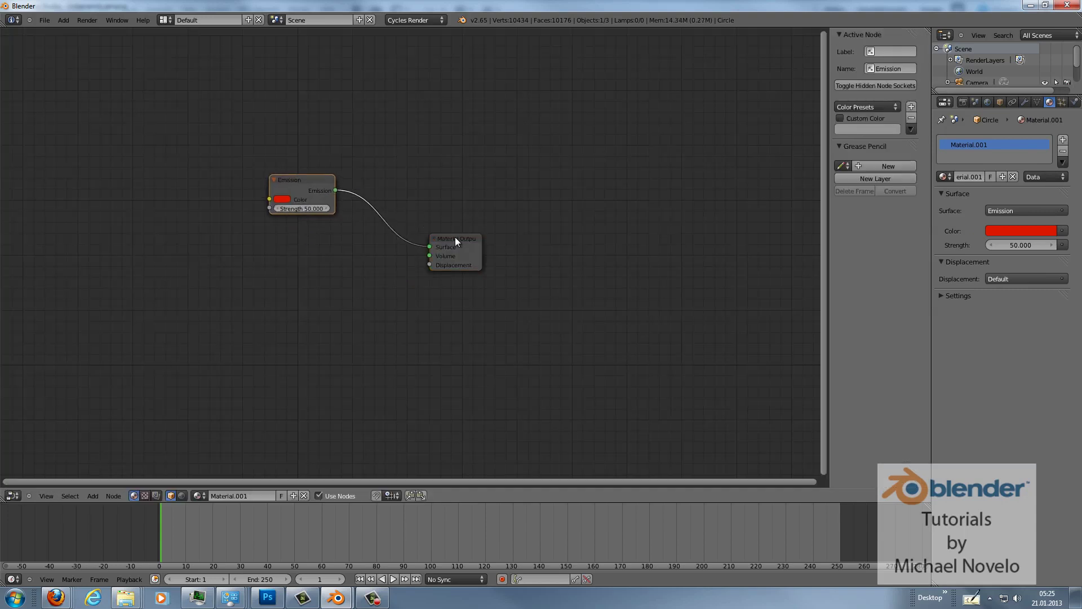
{"action": "left_click_drag", "start_coordinate": [455, 236], "coordinate": [681, 178]}
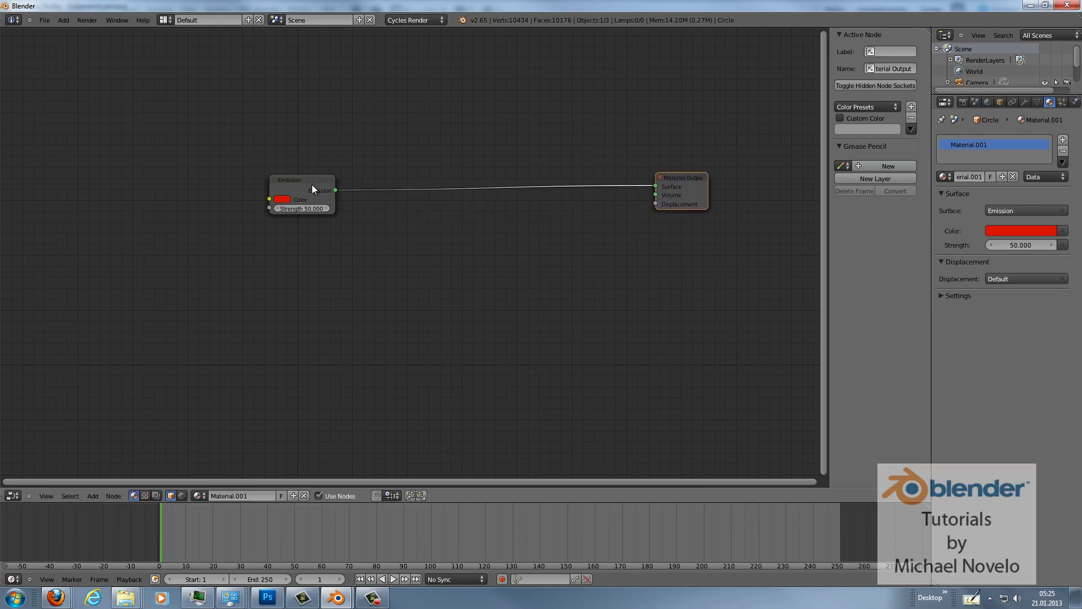
{"action": "left_click", "coordinate": [269, 179]}
{"action": "left_click_drag", "start_coordinate": [265, 178], "coordinate": [175, 172]}
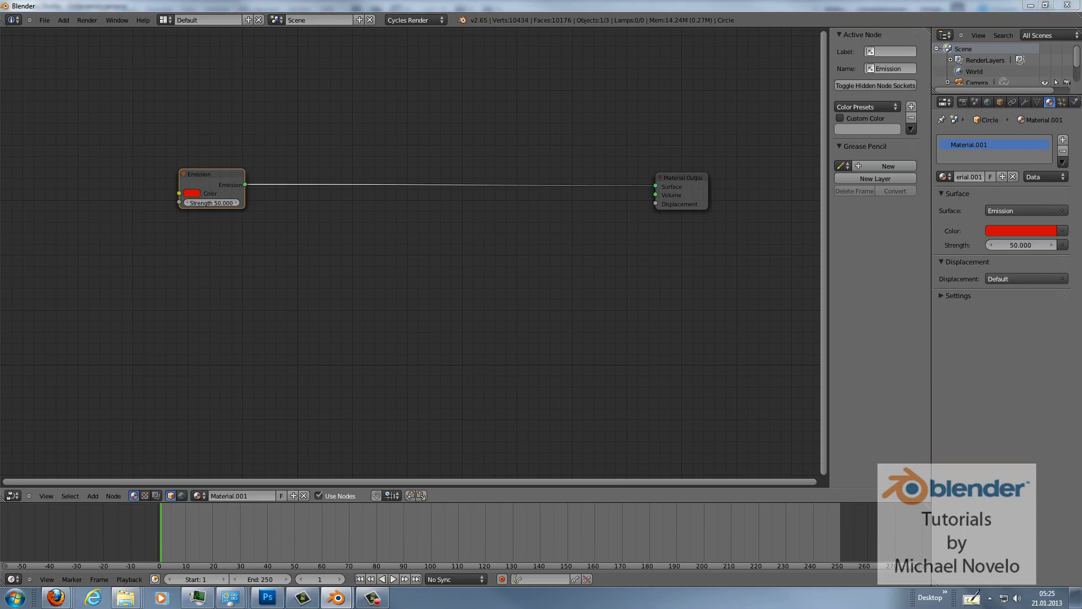
Step: Add a Transparent BSDF node and place it just below the Emission node
{"action": "key", "text": "shift+a"}
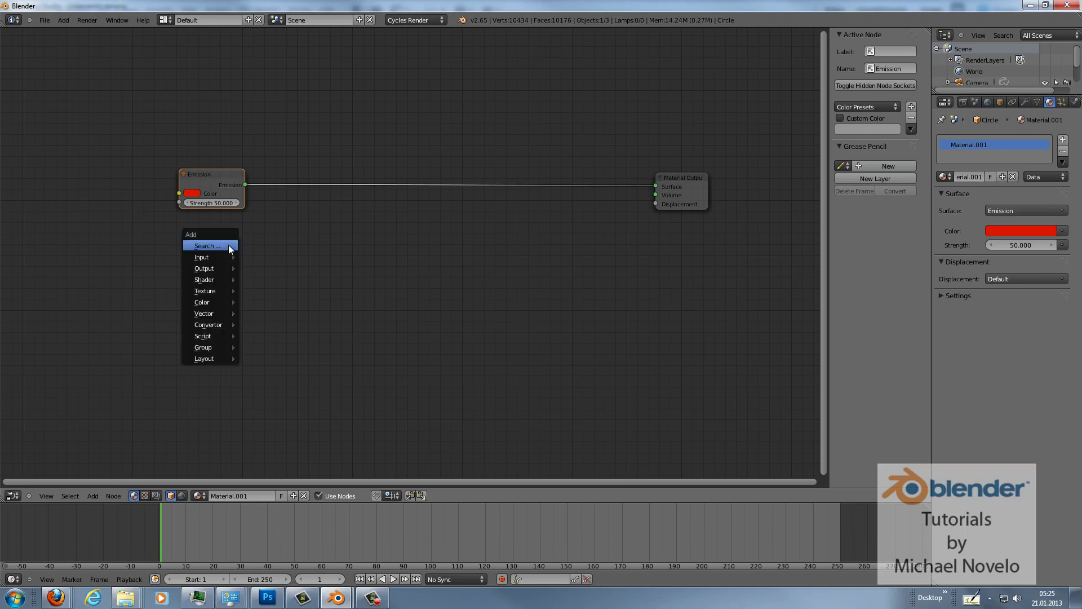
{"action": "mouse_move", "coordinate": [225, 283]}
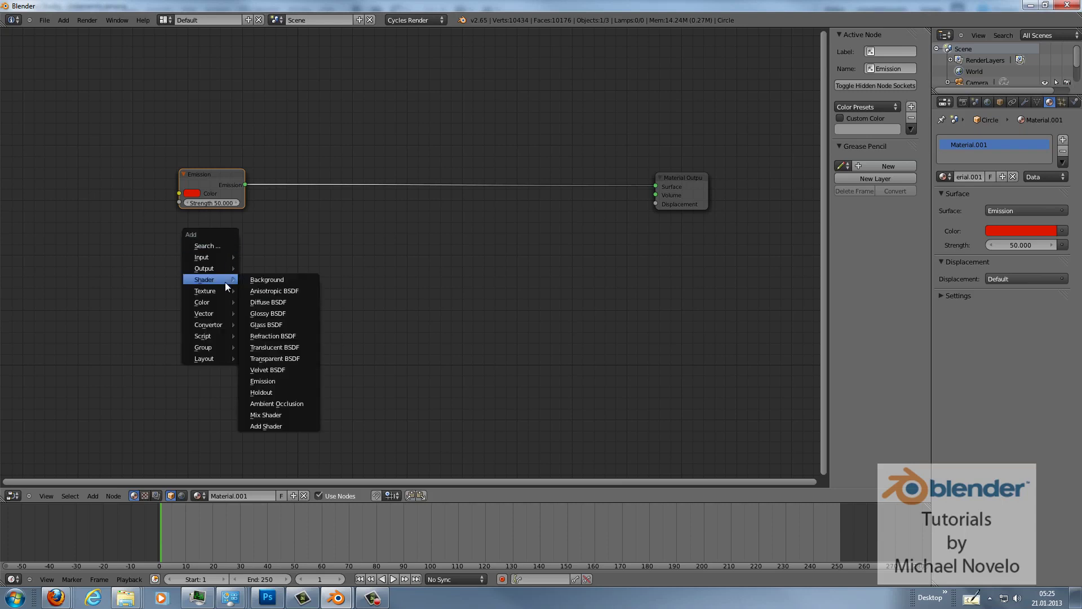
{"action": "left_click", "coordinate": [285, 357]}
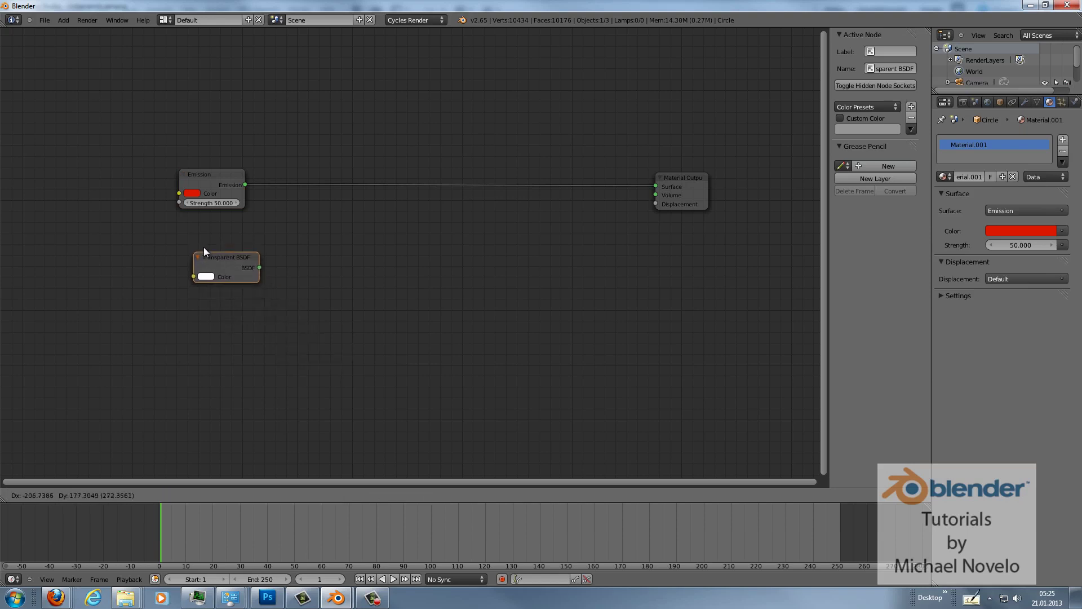
{"action": "left_click", "coordinate": [221, 257]}
Step: Insert a Mix Shader into the Emission-to-output link and connect the Transparent BSDF to its second Shader input
{"action": "key", "text": "shift+a"}
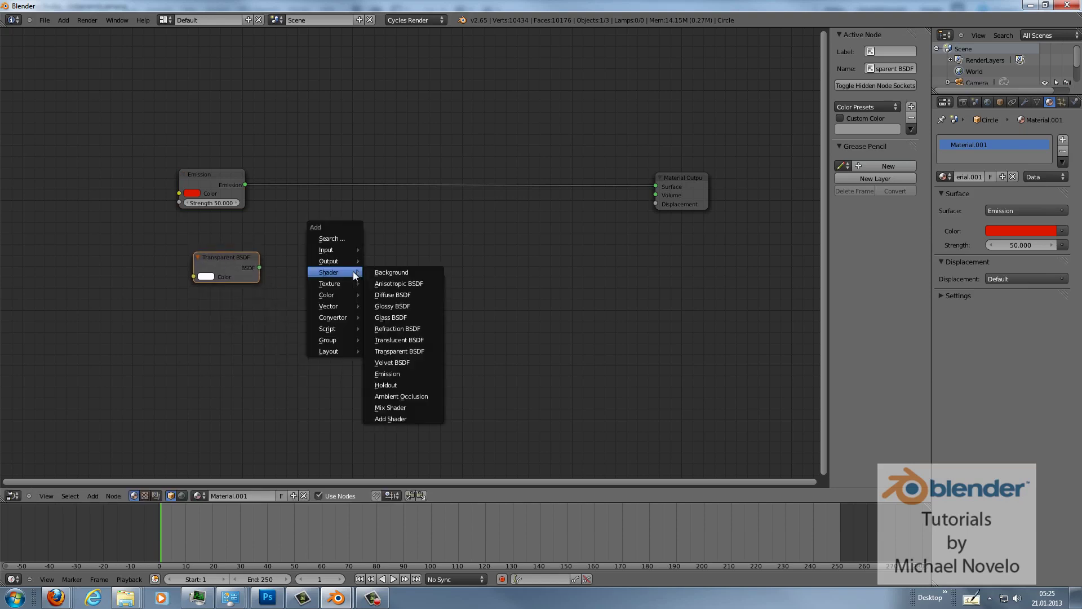
{"action": "left_click", "coordinate": [391, 406]}
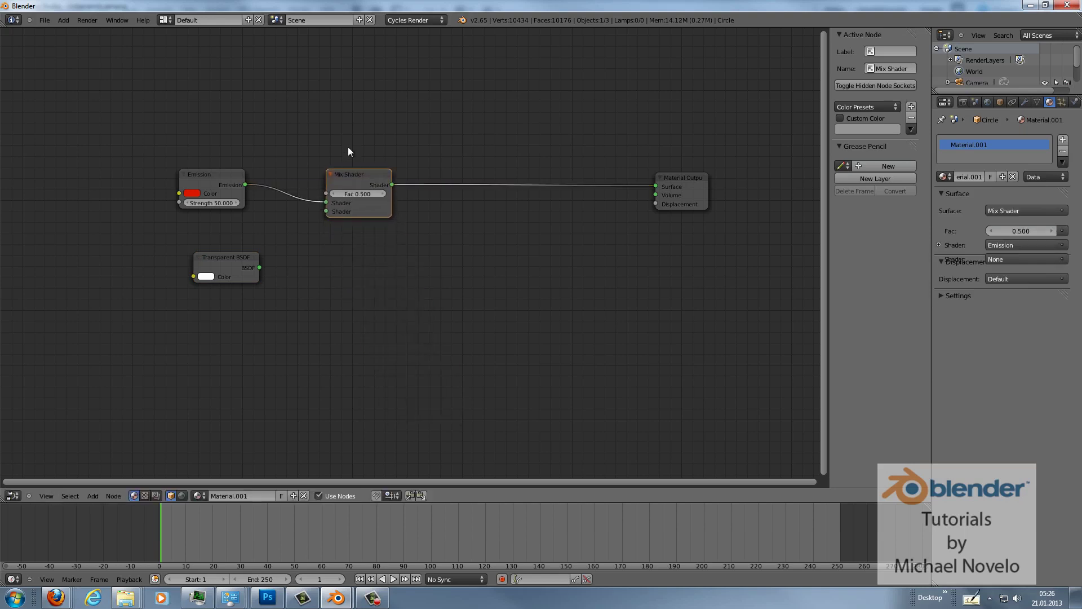
{"action": "left_click", "coordinate": [363, 166]}
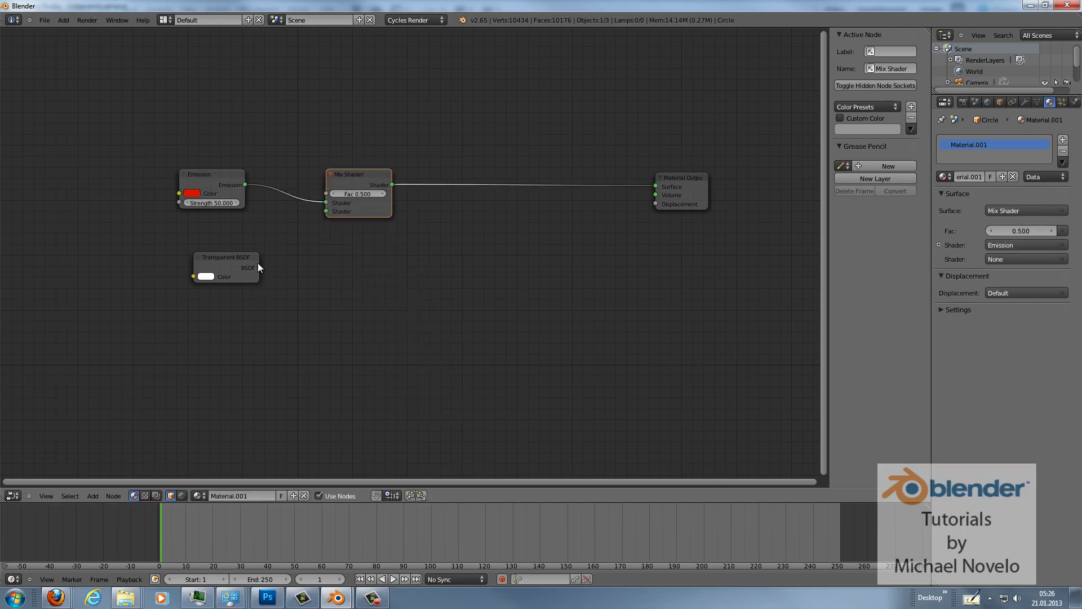
{"action": "left_click_drag", "start_coordinate": [260, 268], "coordinate": [326, 211]}
Step: Move the Mix Shader closer to its two source nodes and the Material Output node farther away from them
{"action": "key", "text": "g"}
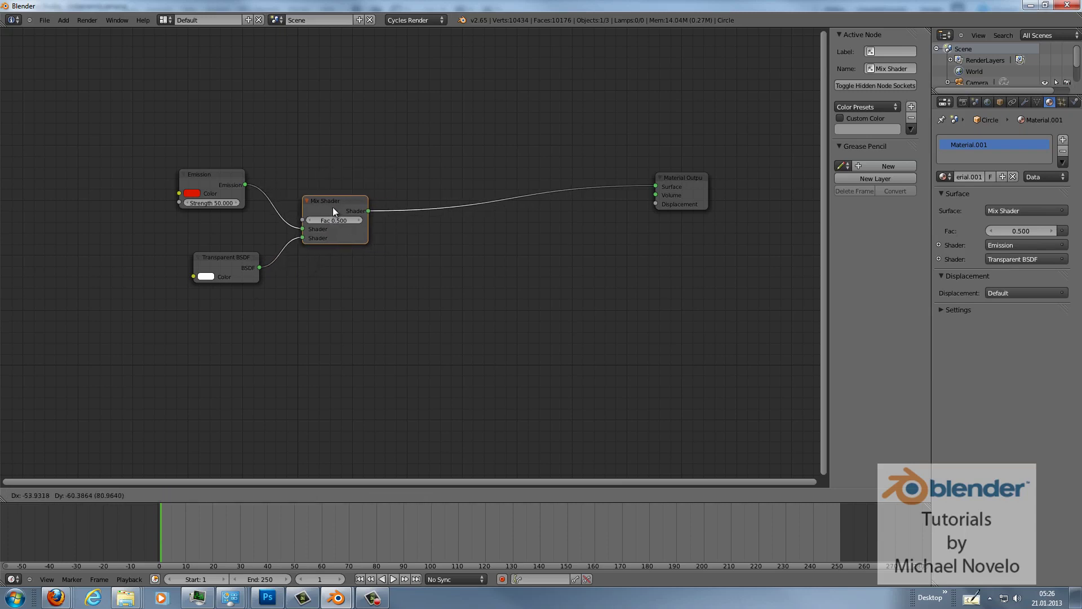
{"action": "left_click", "coordinate": [333, 207]}
{"action": "left_click", "coordinate": [685, 184]}
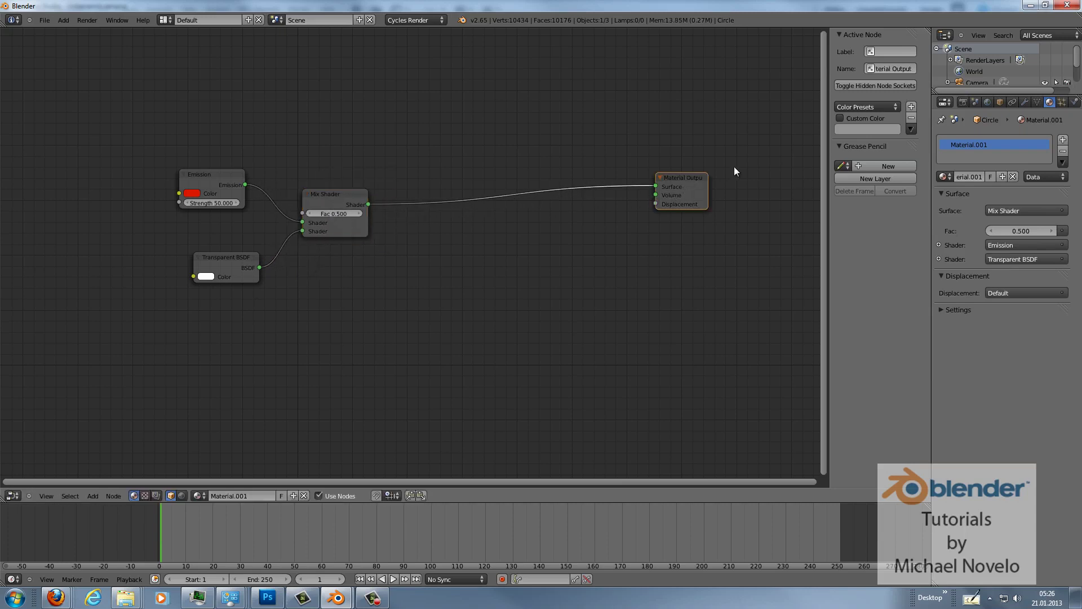
{"action": "key", "text": "g"}
{"action": "left_click", "coordinate": [763, 165]}
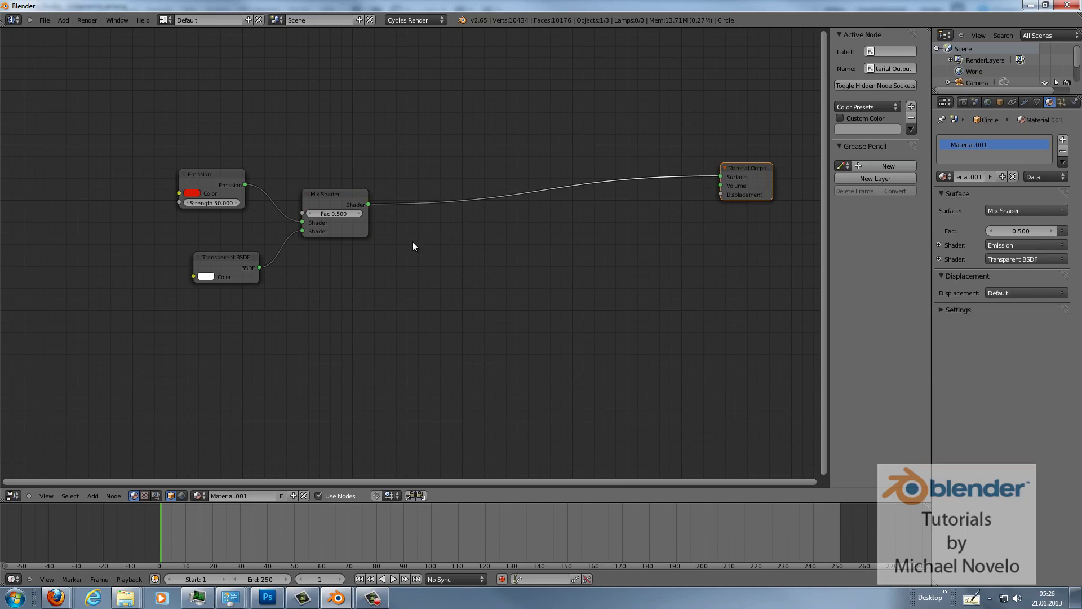
Step: Add a second Emission node with a lighter red color and place it below the link from Mix Shader to Material Output
{"action": "key", "text": "shift+a"}
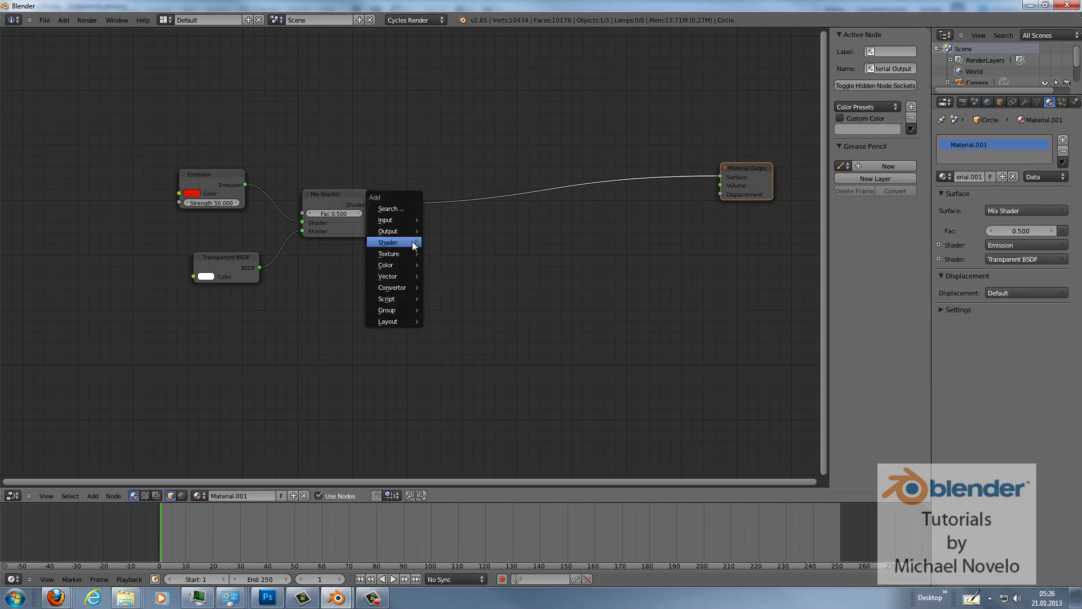
{"action": "mouse_move", "coordinate": [415, 242]}
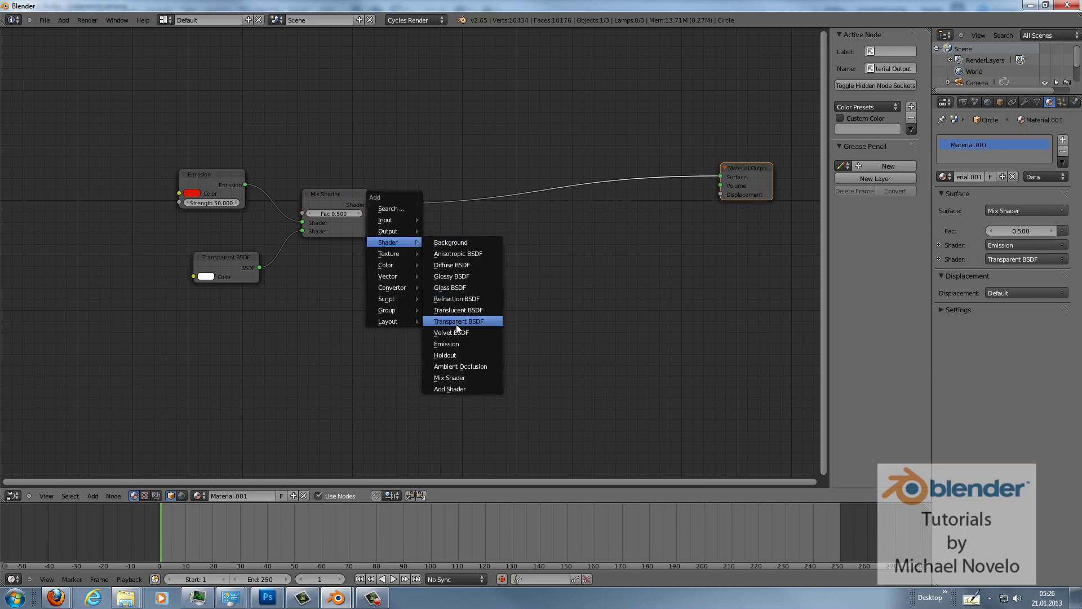
{"action": "left_click", "coordinate": [455, 344]}
{"action": "left_click", "coordinate": [469, 341]}
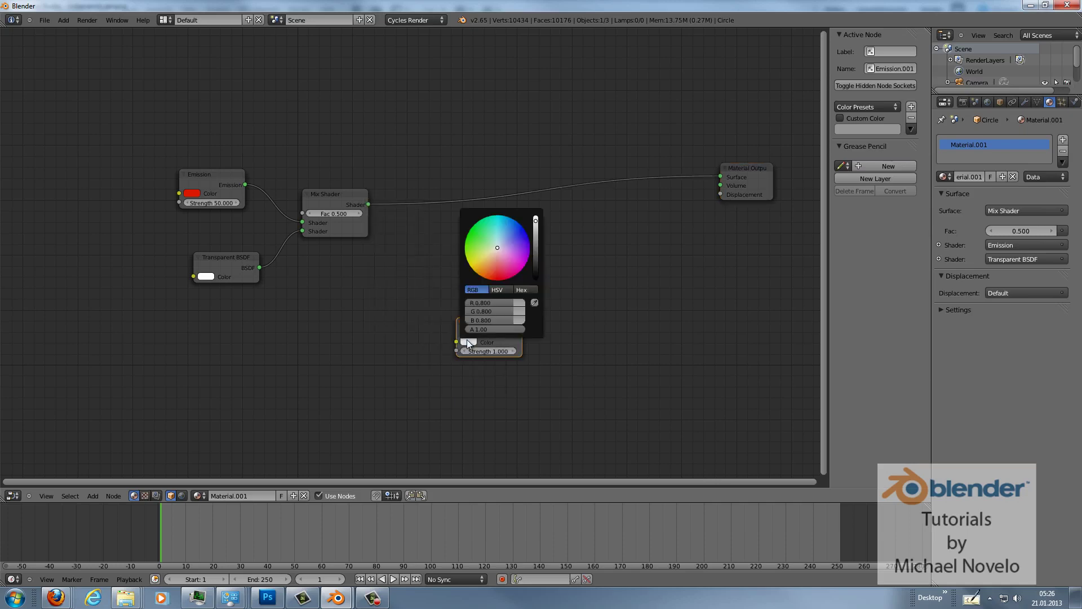
{"action": "left_click_drag", "start_coordinate": [493, 249], "coordinate": [496, 277]}
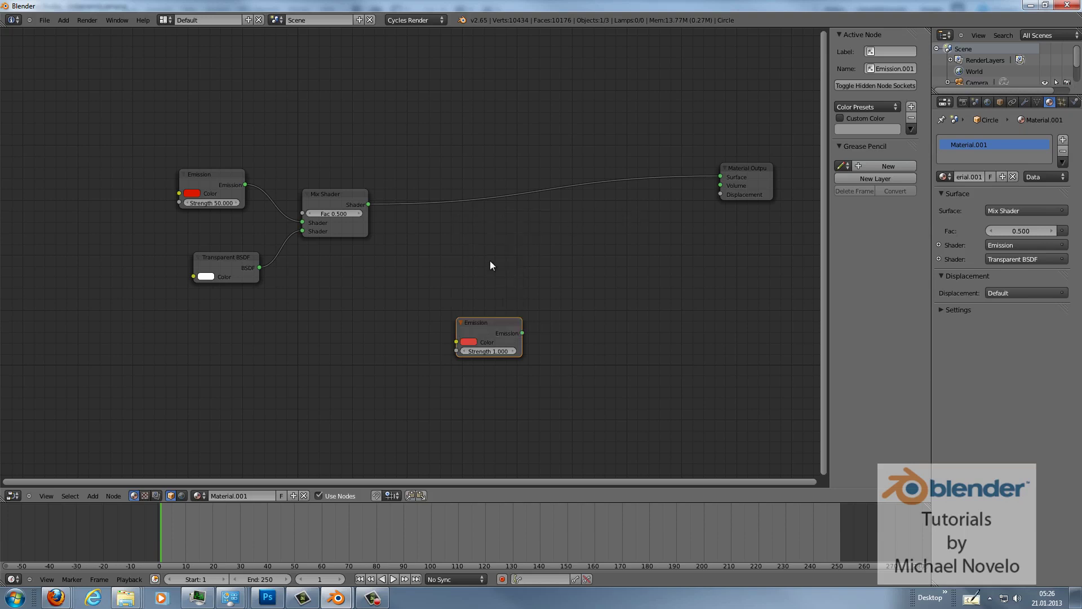
{"action": "left_click_drag", "start_coordinate": [489, 323], "coordinate": [453, 282]}
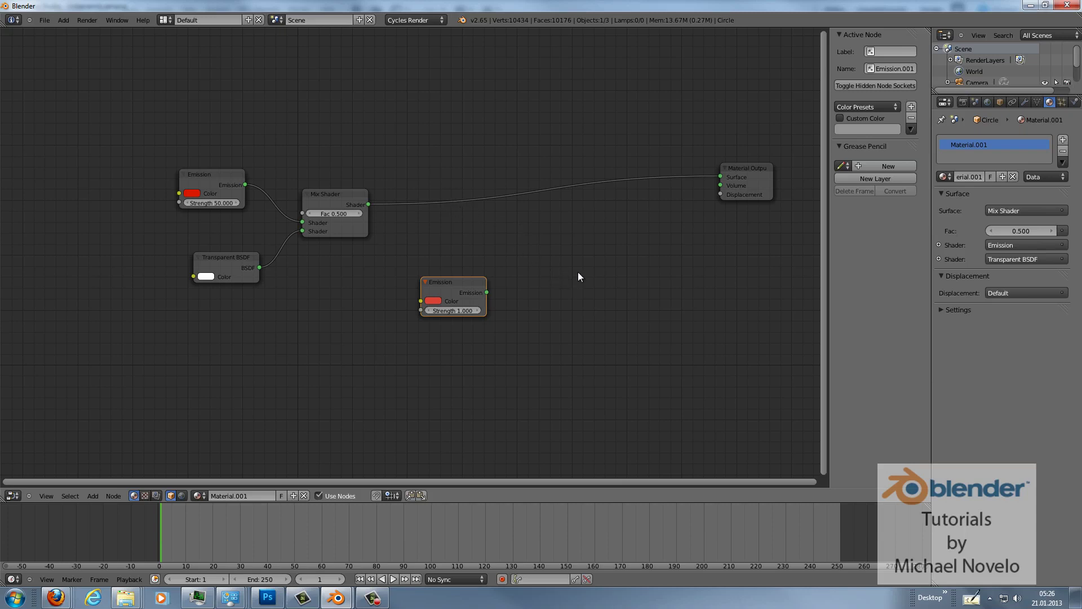
Step: Add a Fresnel node above the second Emission node and set its IOR to 1.1
{"action": "key", "text": "shift+a"}
{"action": "mouse_move", "coordinate": [583, 271]}
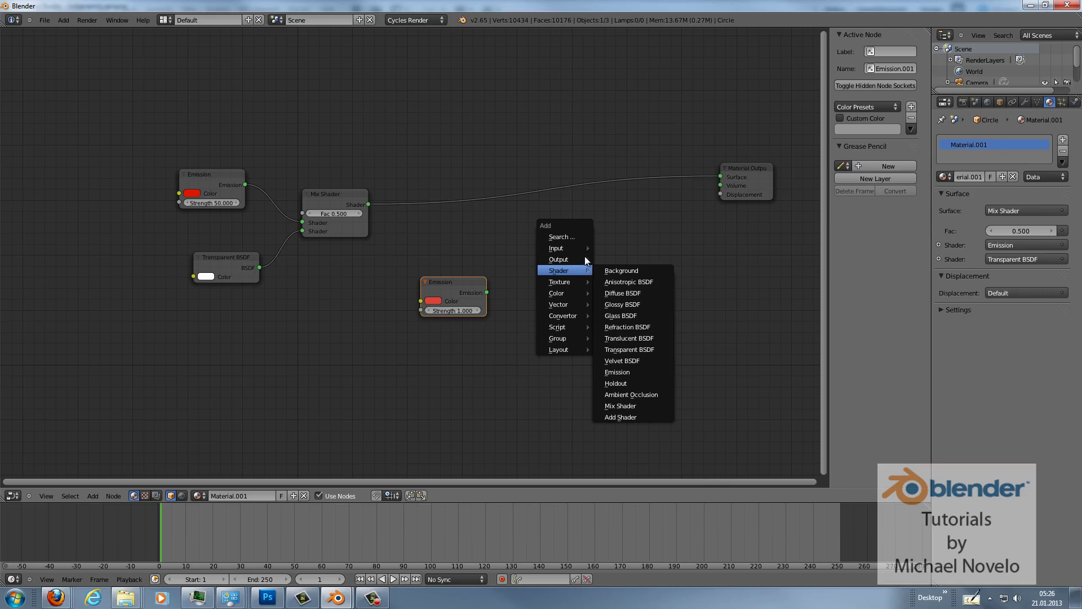
{"action": "mouse_move", "coordinate": [583, 250]}
{"action": "left_click", "coordinate": [620, 328]}
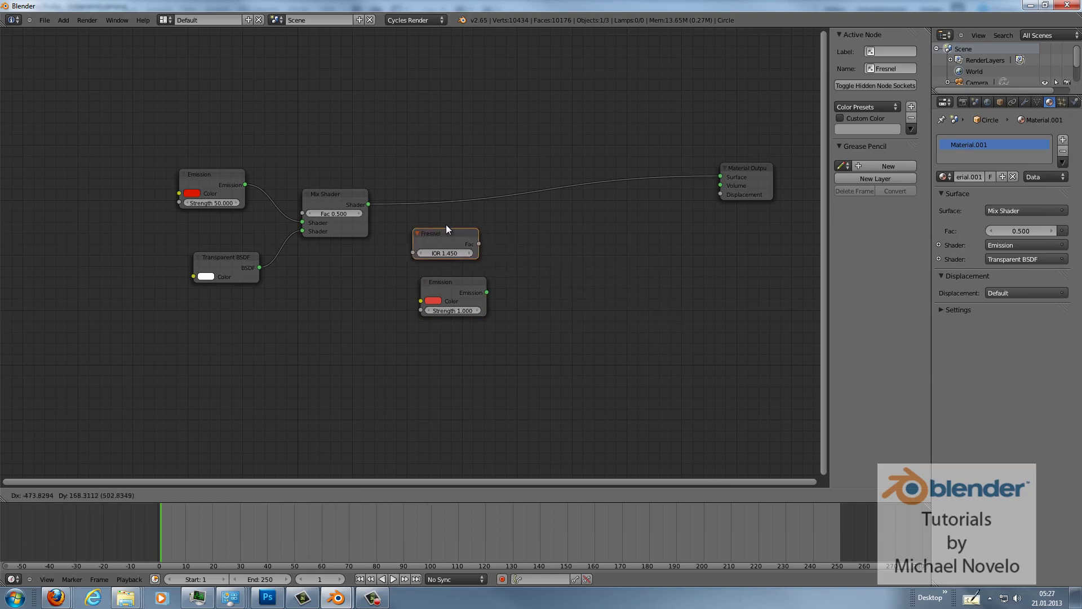
{"action": "left_click", "coordinate": [450, 255]}
{"action": "left_click", "coordinate": [449, 254]}
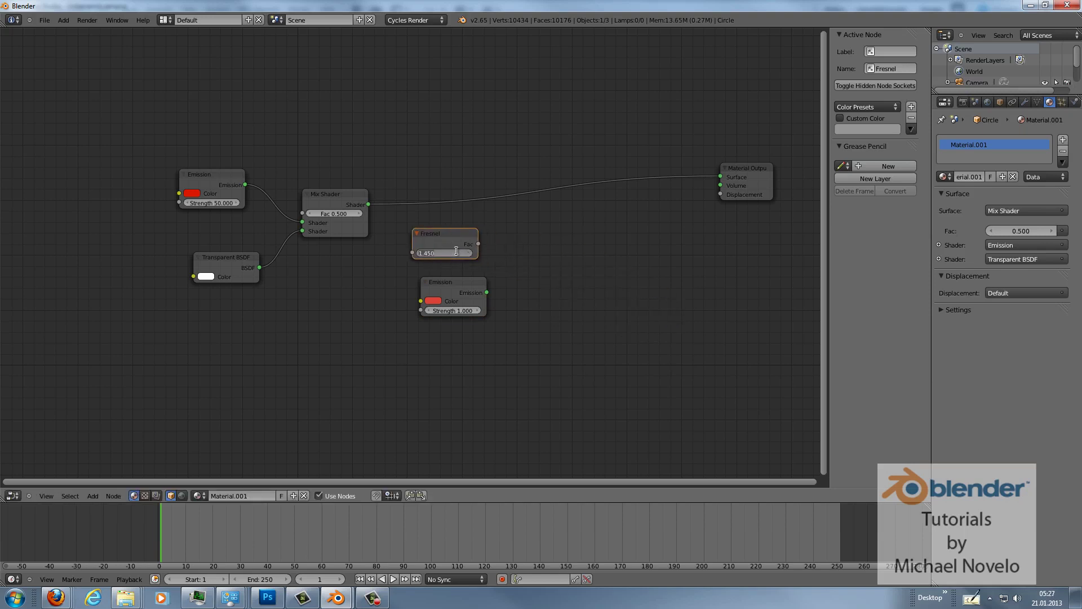
{"action": "key", "text": "BackSpace"}
{"action": "type", "text": "1.1"}
{"action": "key", "text": "Return"}
Step: Add a second Mix Shader between the second Emission node and Material Output, and connect the Fresnel output to its Fac input
{"action": "key", "text": "shift+a"}
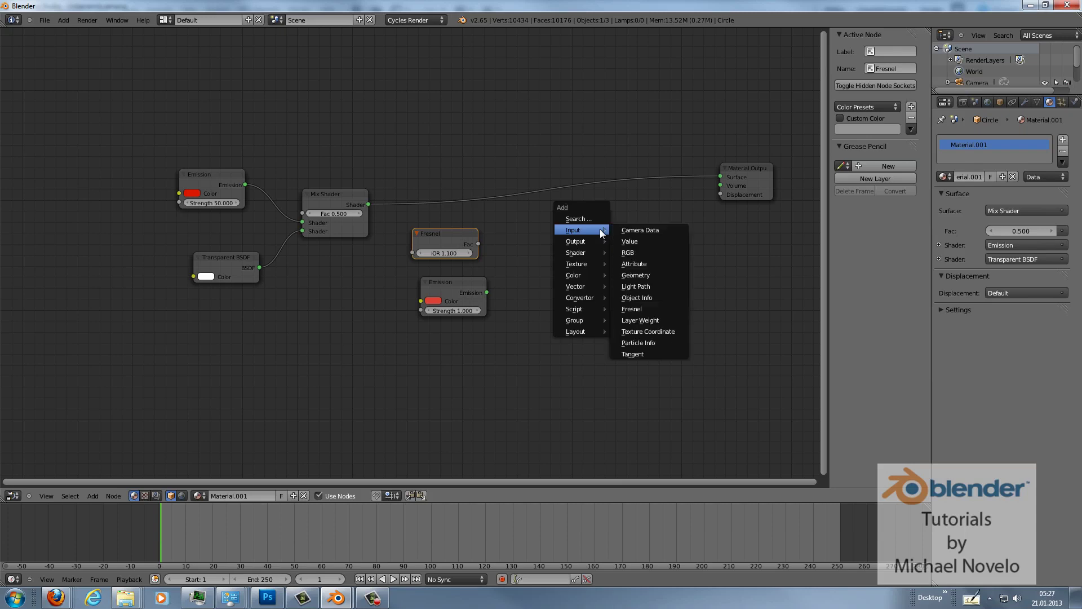
{"action": "mouse_move", "coordinate": [592, 255]}
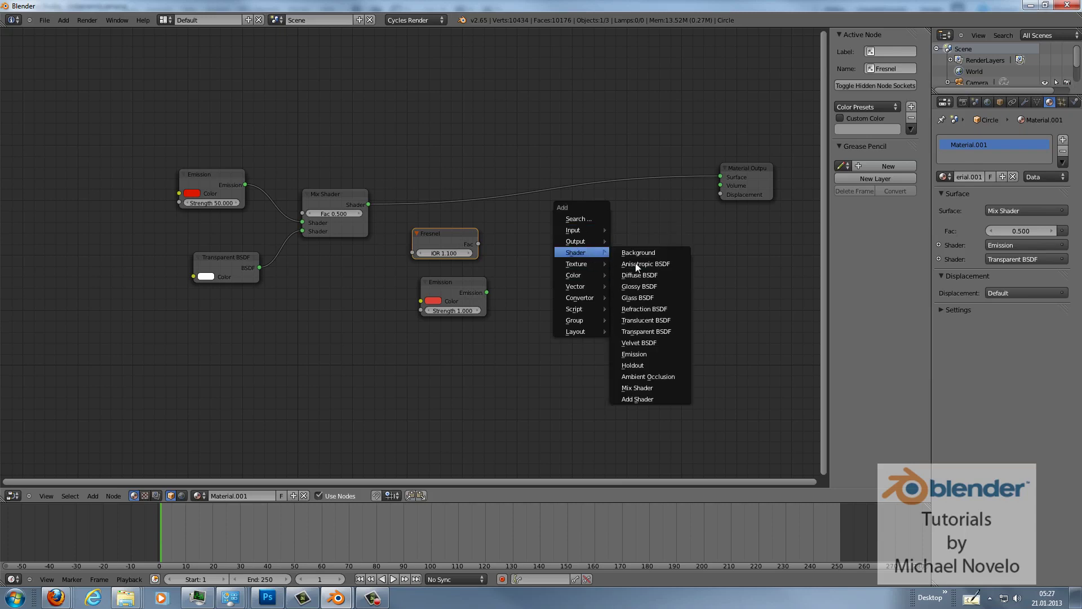
{"action": "left_click", "coordinate": [643, 388]}
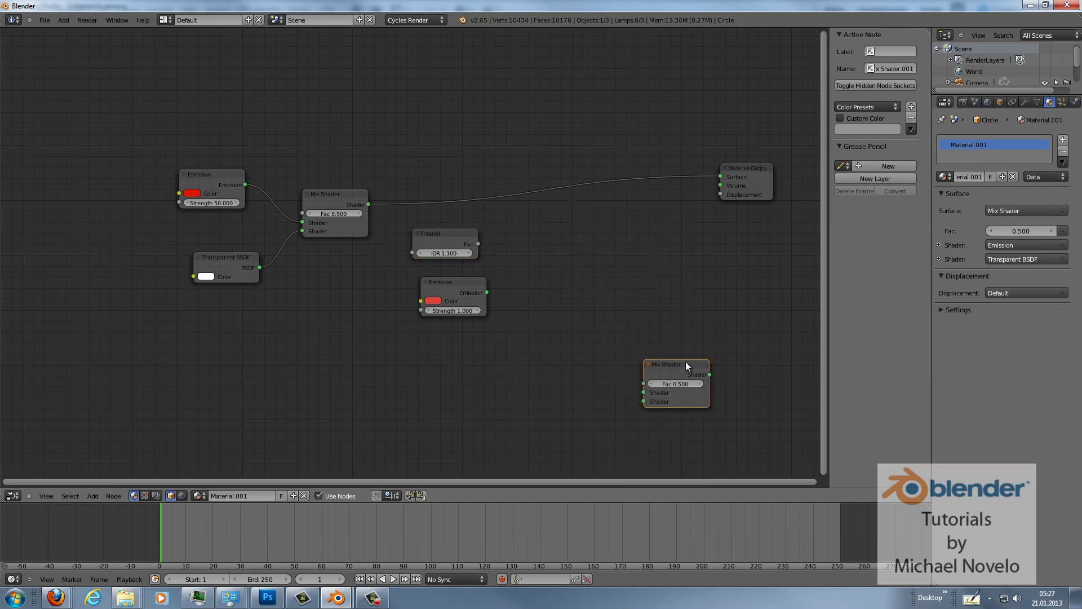
{"action": "left_click_drag", "start_coordinate": [684, 357], "coordinate": [589, 236]}
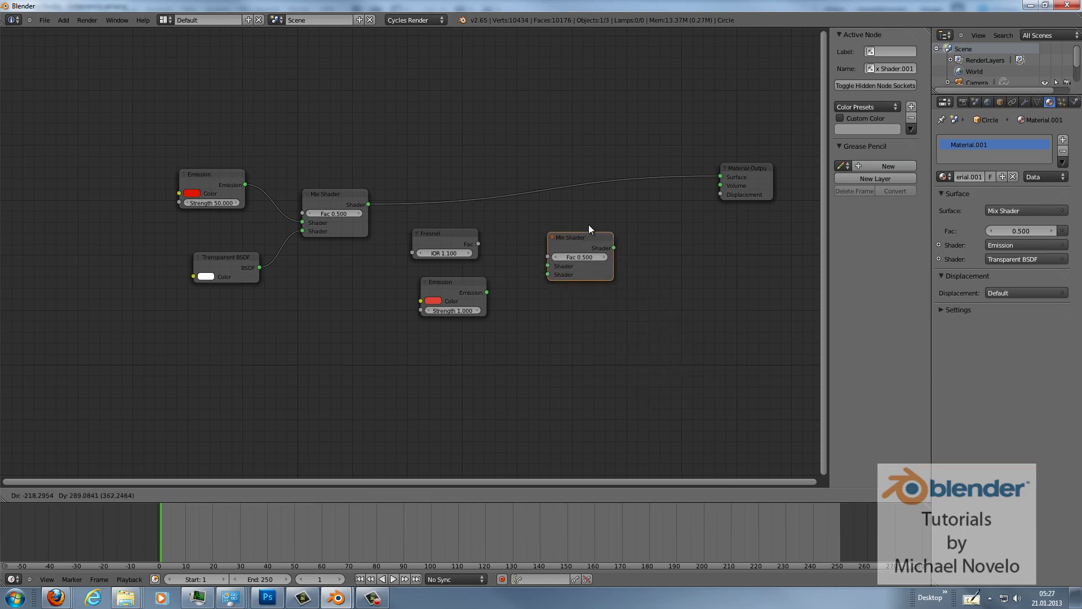
{"action": "left_click_drag", "start_coordinate": [451, 236], "coordinate": [547, 257]}
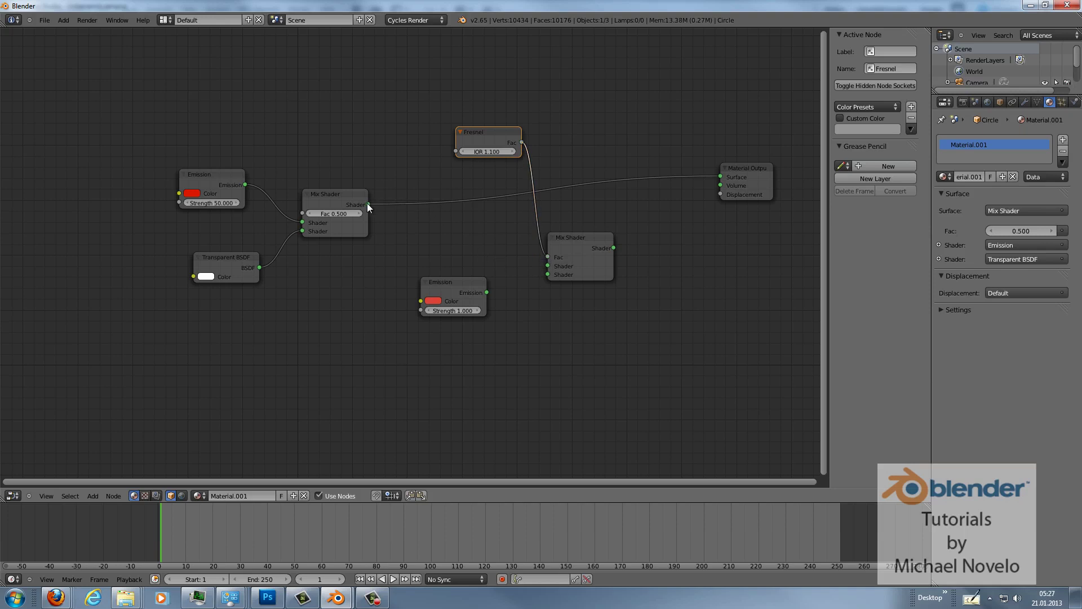
Step: Connect the first Mix Shader and the second Emission to the second Mix Shader's two Shader inputs, and space the nodes out neatly
{"action": "left_click_drag", "start_coordinate": [368, 204], "coordinate": [546, 264]}
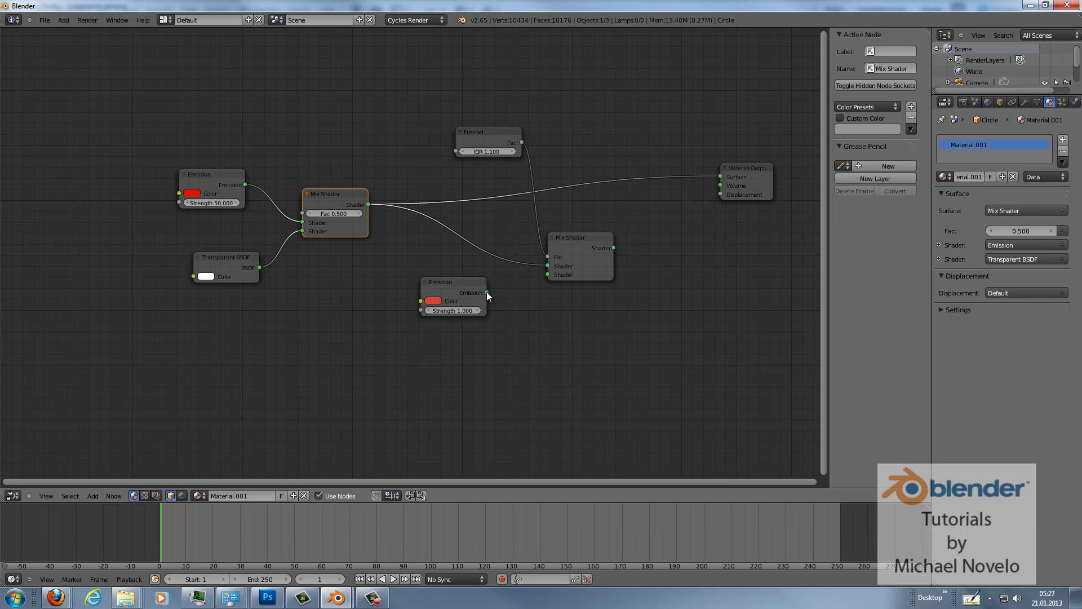
{"action": "left_click_drag", "start_coordinate": [486, 292], "coordinate": [548, 275]}
{"action": "left_click_drag", "start_coordinate": [597, 244], "coordinate": [560, 228]}
{"action": "left_click_drag", "start_coordinate": [492, 133], "coordinate": [392, 134]}
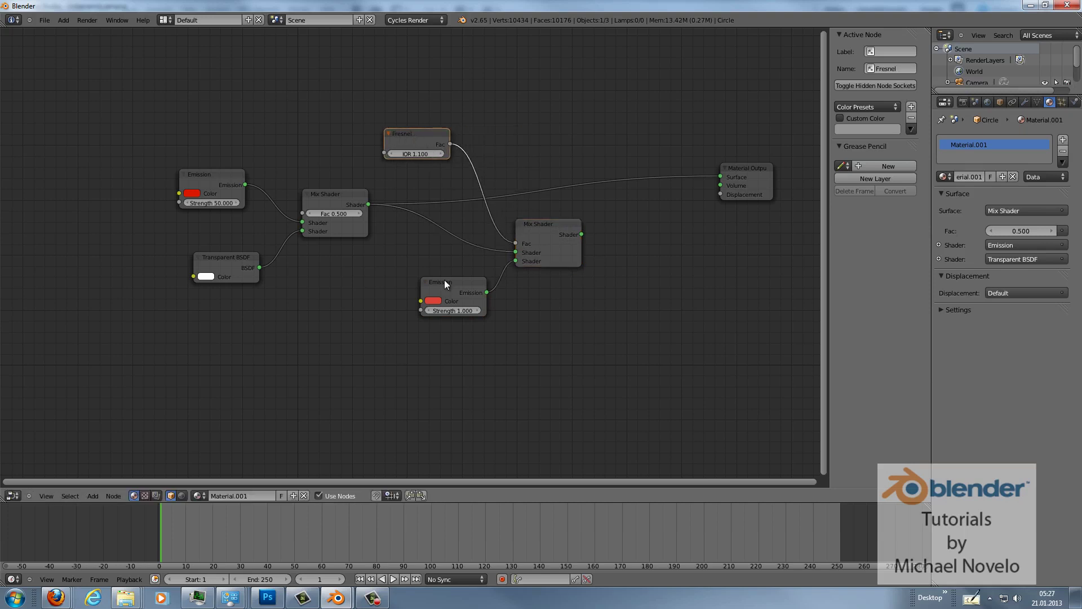
{"action": "left_click_drag", "start_coordinate": [440, 278], "coordinate": [419, 278]}
{"action": "left_click_drag", "start_coordinate": [554, 221], "coordinate": [541, 211]}
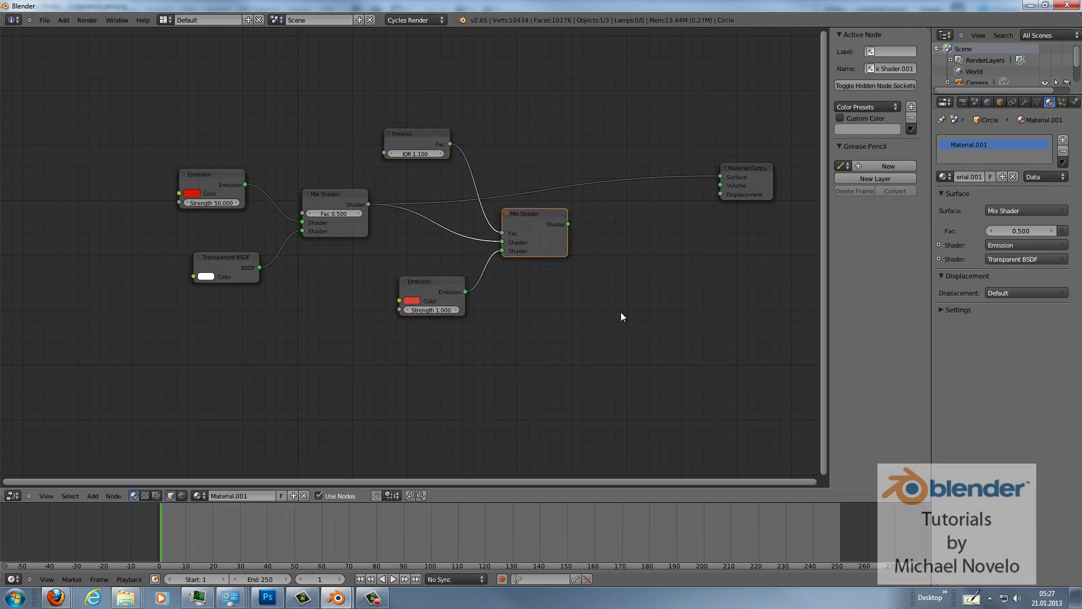
Step: Add a second Transparent BSDF node and place it between the second Emission node and Material Output
{"action": "key", "text": "shift+a"}
{"action": "mouse_move", "coordinate": [622, 317]}
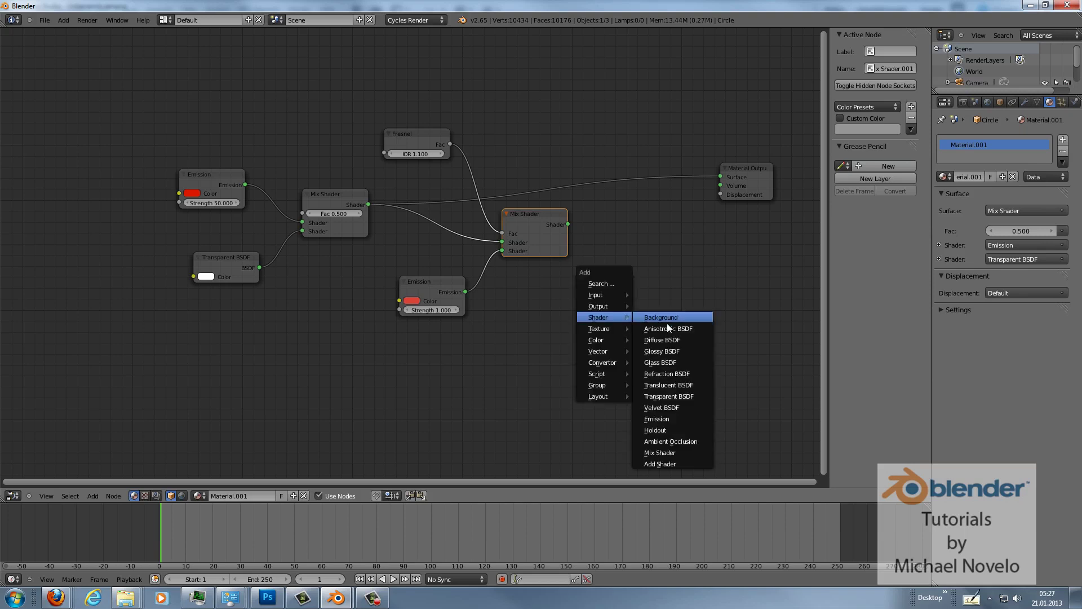
{"action": "left_click", "coordinate": [671, 395]}
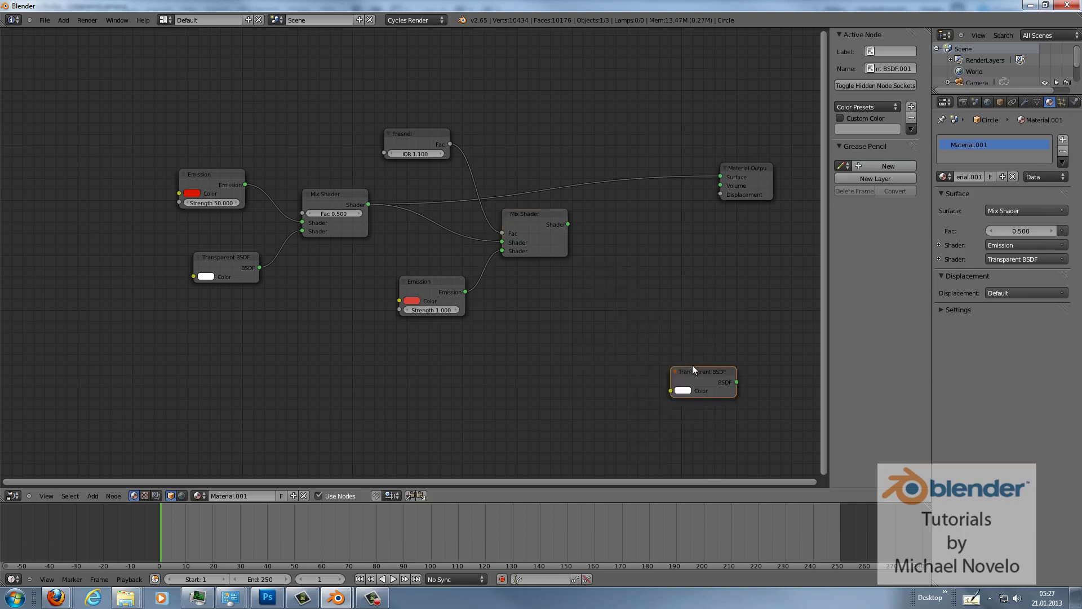
{"action": "left_click_drag", "start_coordinate": [693, 369], "coordinate": [616, 265]}
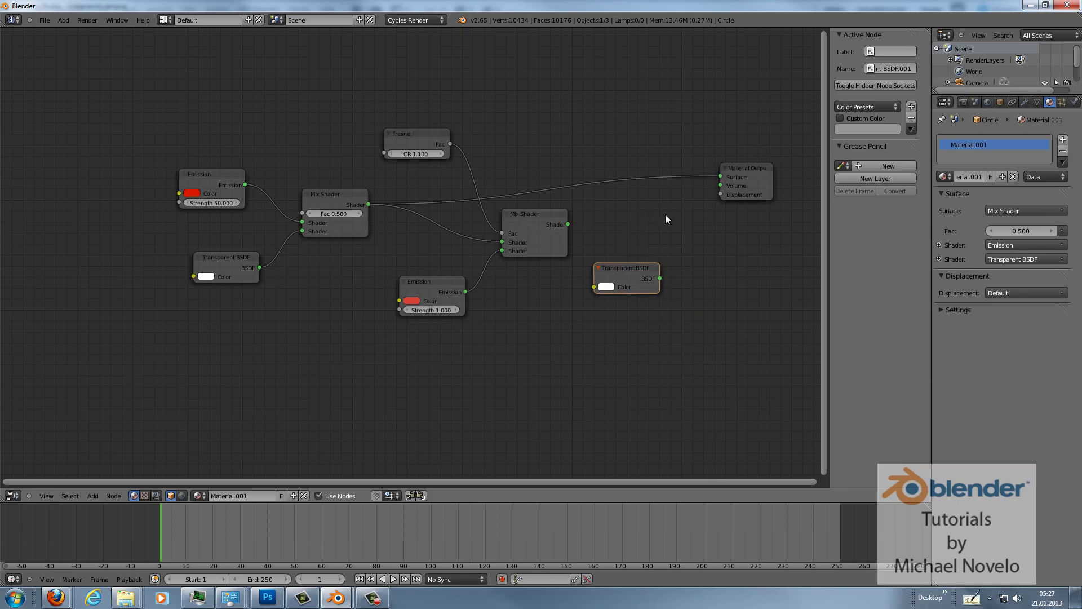
Step: Add a third Mix Shader and place it above the new Transparent BSDF, before Material Output
{"action": "key", "text": "shift+a"}
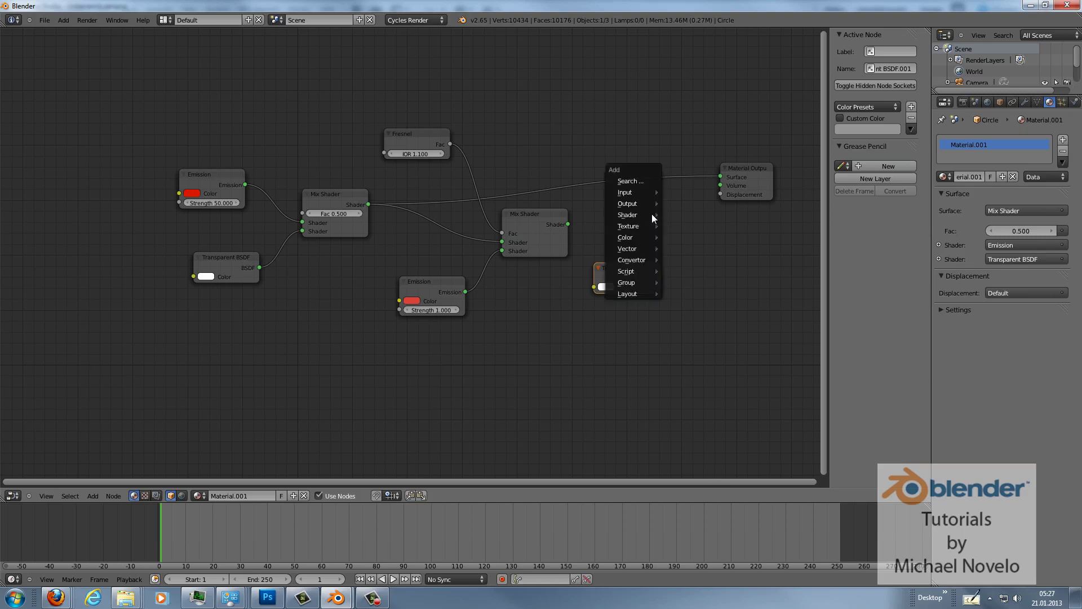
{"action": "mouse_move", "coordinate": [652, 219]}
{"action": "left_click", "coordinate": [698, 351]}
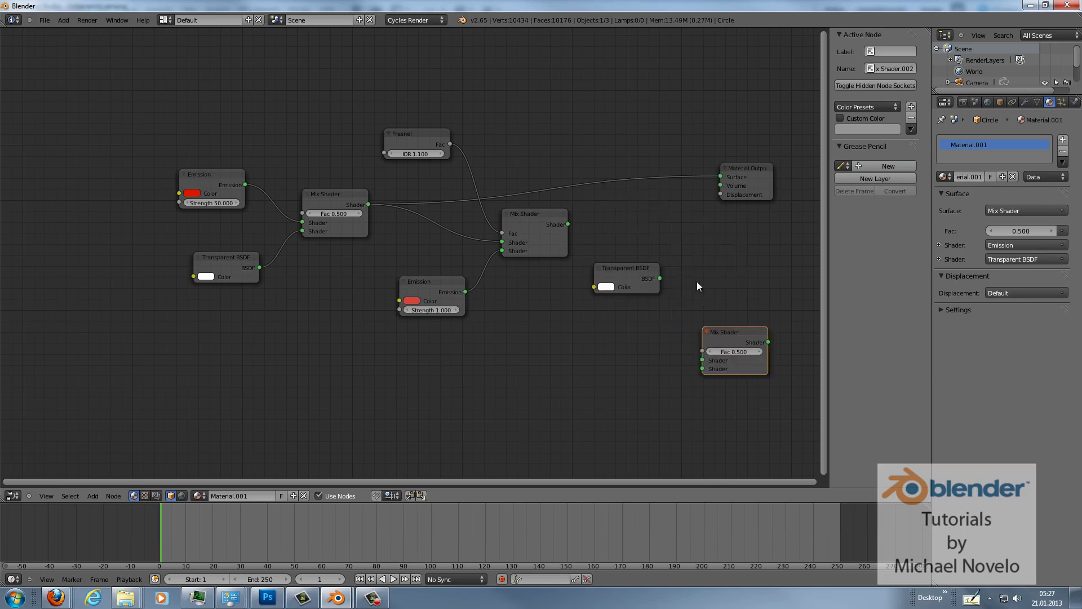
{"action": "left_click", "coordinate": [637, 174]}
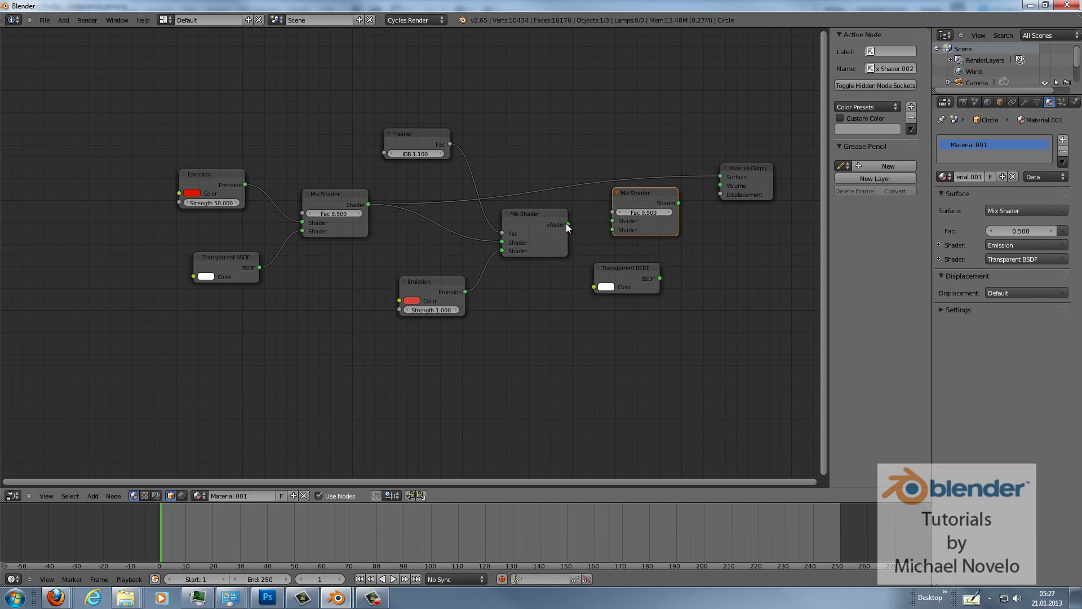
Step: Feed the second Mix Shader and the Transparent BSDF into the third Mix Shader, and link its output to Material Output's Surface
{"action": "left_click_drag", "start_coordinate": [566, 223], "coordinate": [619, 222]}
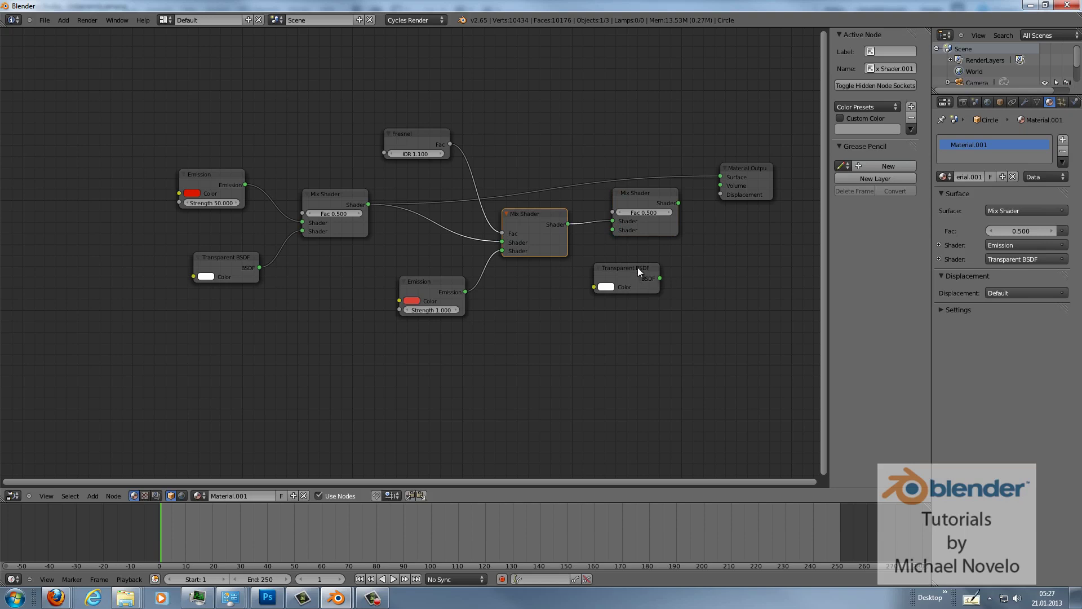
{"action": "left_click_drag", "start_coordinate": [637, 267], "coordinate": [613, 230]}
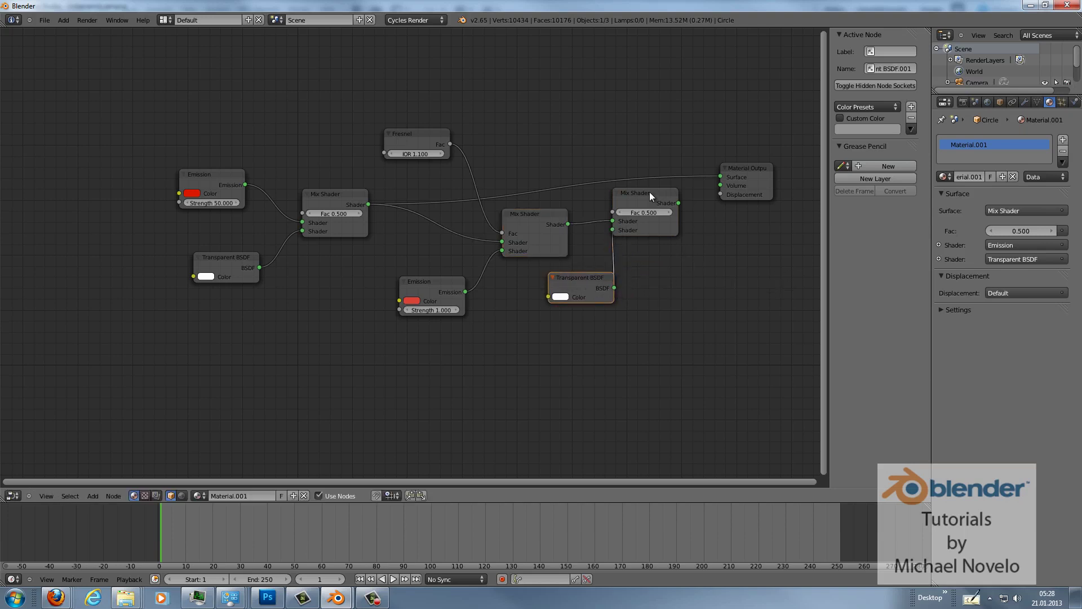
{"action": "left_click_drag", "start_coordinate": [666, 197], "coordinate": [670, 204]}
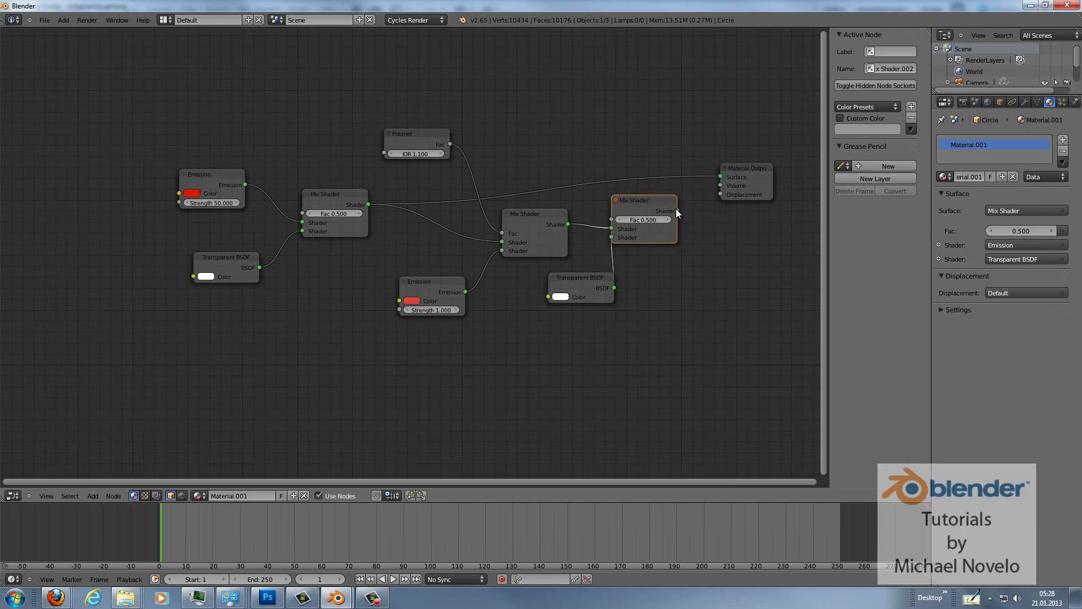
{"action": "left_click_drag", "start_coordinate": [726, 174], "coordinate": [724, 185]}
{"action": "right_click_drag", "start_coordinate": [565, 180], "coordinate": [567, 201], "text": "ctrl"}
Step: Set the second Emission node's strength to 15 and move it farther from the second Mix Shader
{"action": "left_click", "coordinate": [436, 311]}
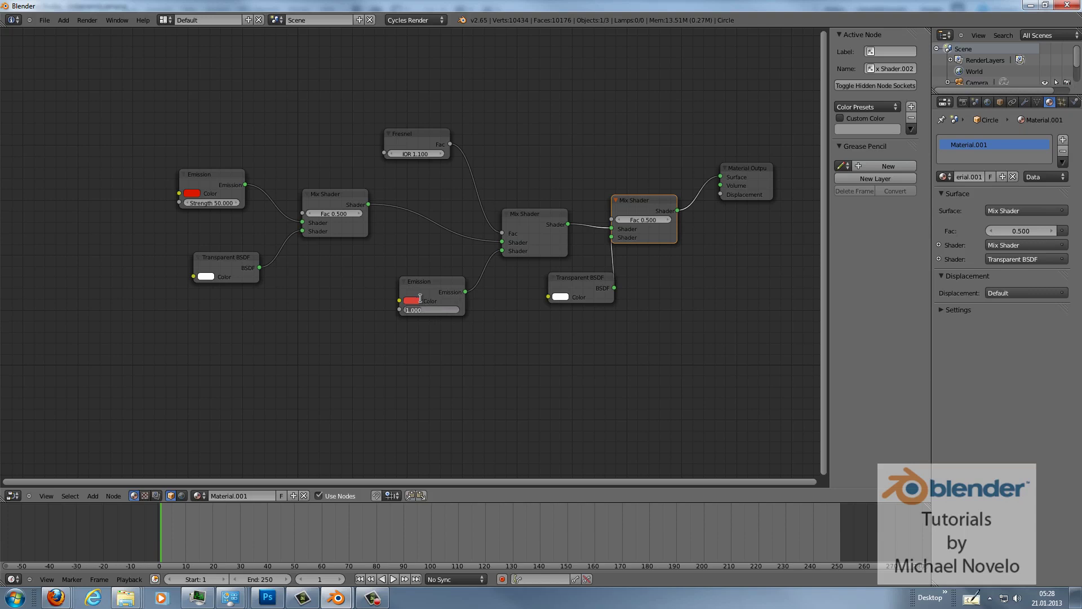
{"action": "type", "text": "15"}
{"action": "key", "text": "Return"}
{"action": "left_click_drag", "start_coordinate": [445, 287], "coordinate": [413, 303]}
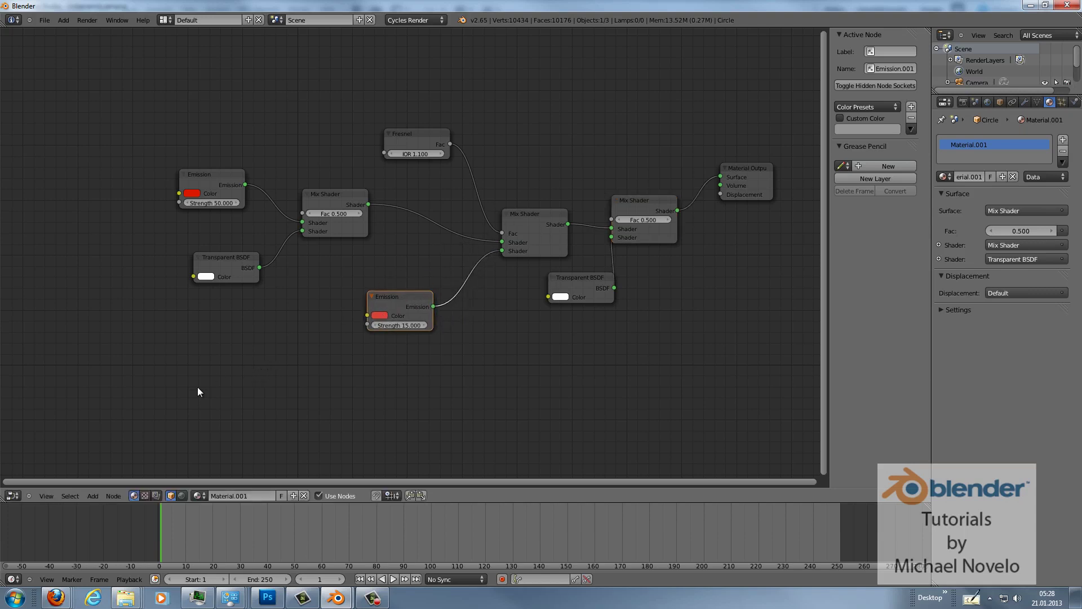
Step: Change the node editor area to the 3D View and preview the ring's glow with Rendered viewport shading
{"action": "left_click", "coordinate": [17, 495]}
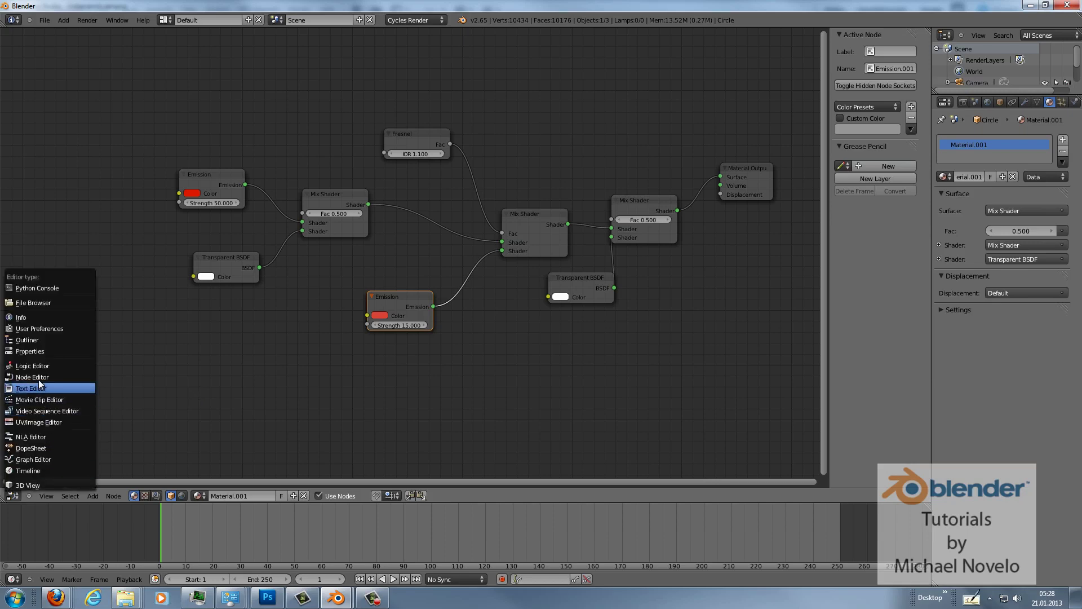
{"action": "left_click", "coordinate": [39, 483]}
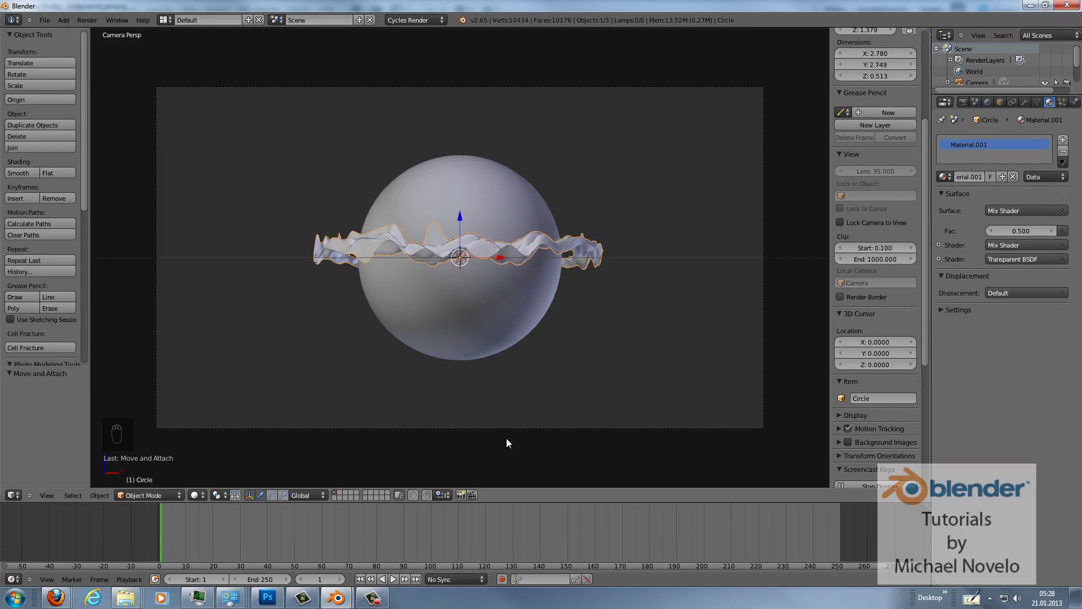
{"action": "left_click", "coordinate": [227, 494]}
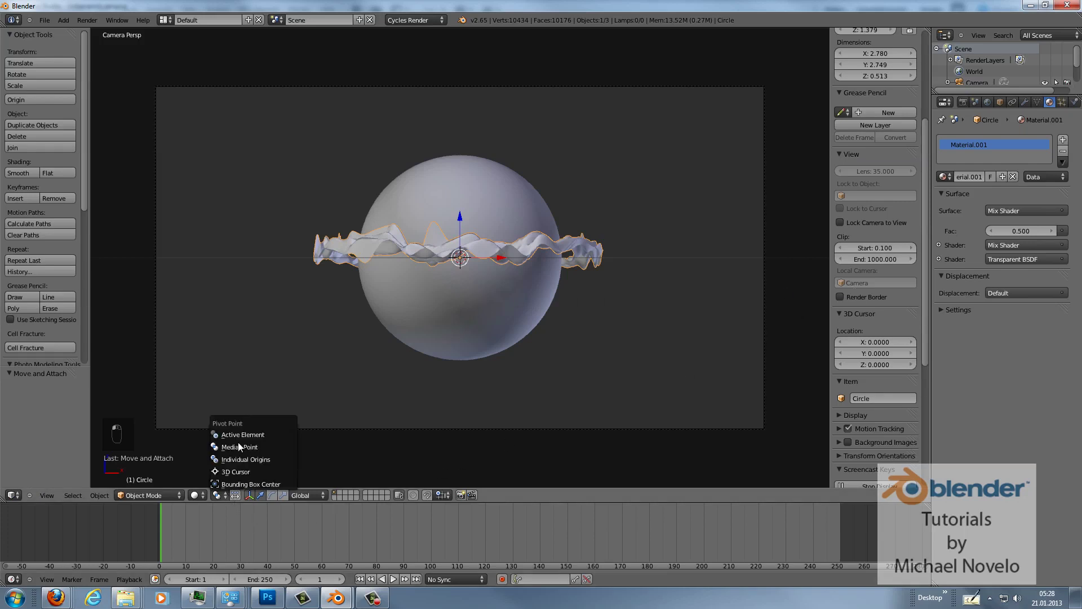
{"action": "left_click", "coordinate": [196, 494]}
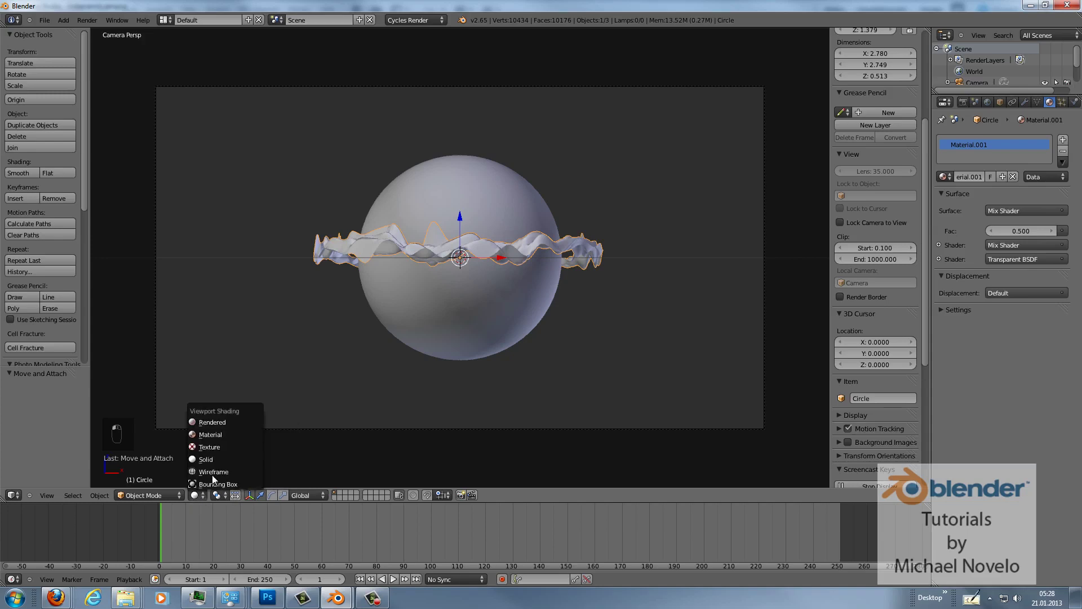
{"action": "left_click", "coordinate": [226, 421]}
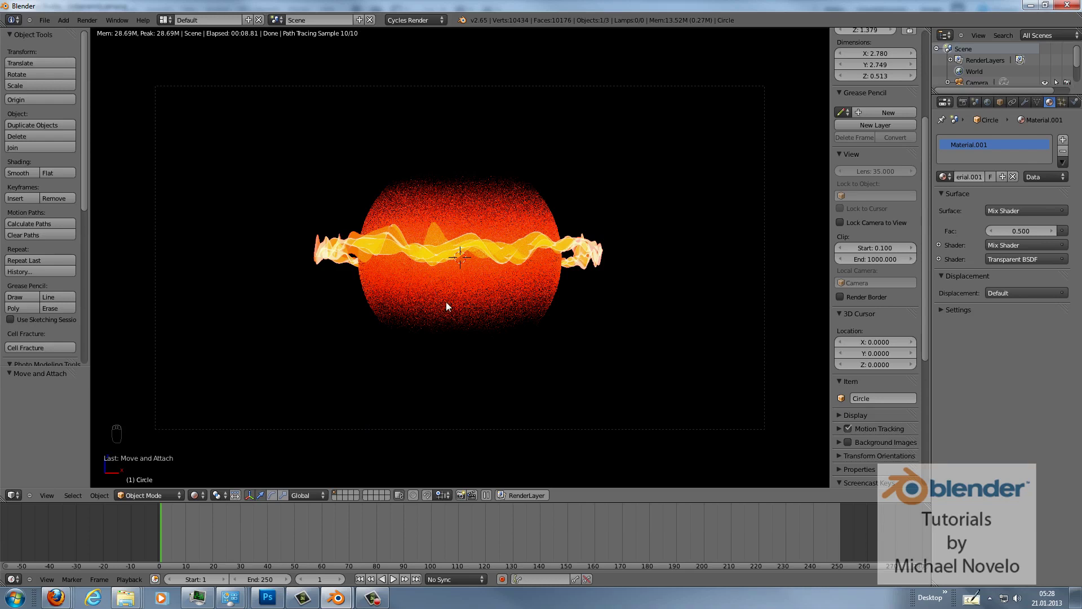
Step: Select the sphere and return the viewport shading to Solid
{"action": "right_click", "coordinate": [480, 292]}
{"action": "key", "text": "Escape"}
{"action": "key", "text": "Escape"}
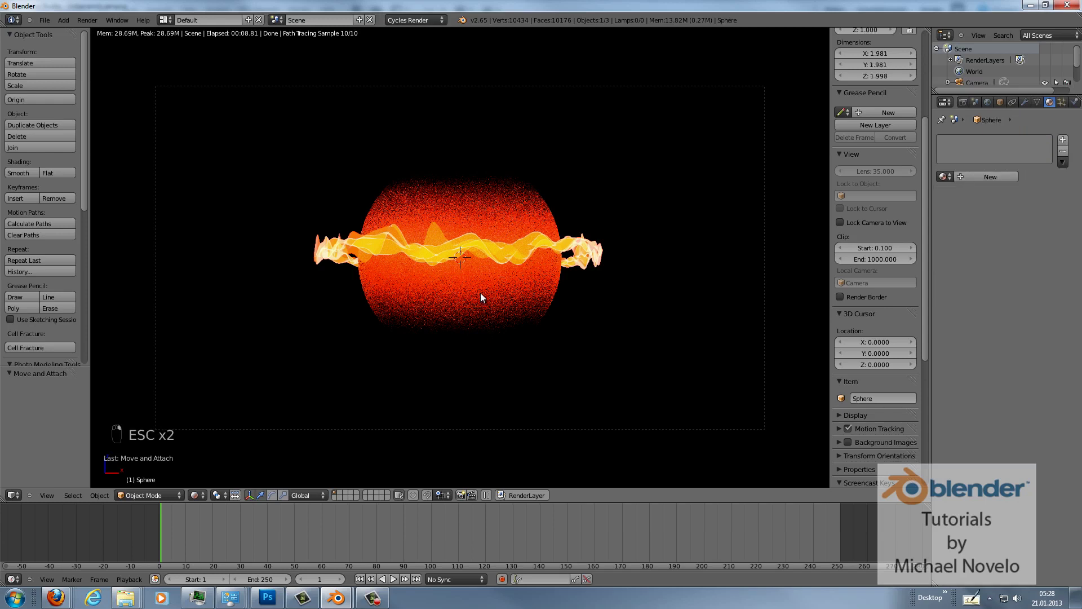
{"action": "left_click", "coordinate": [202, 494]}
{"action": "left_click", "coordinate": [212, 458]}
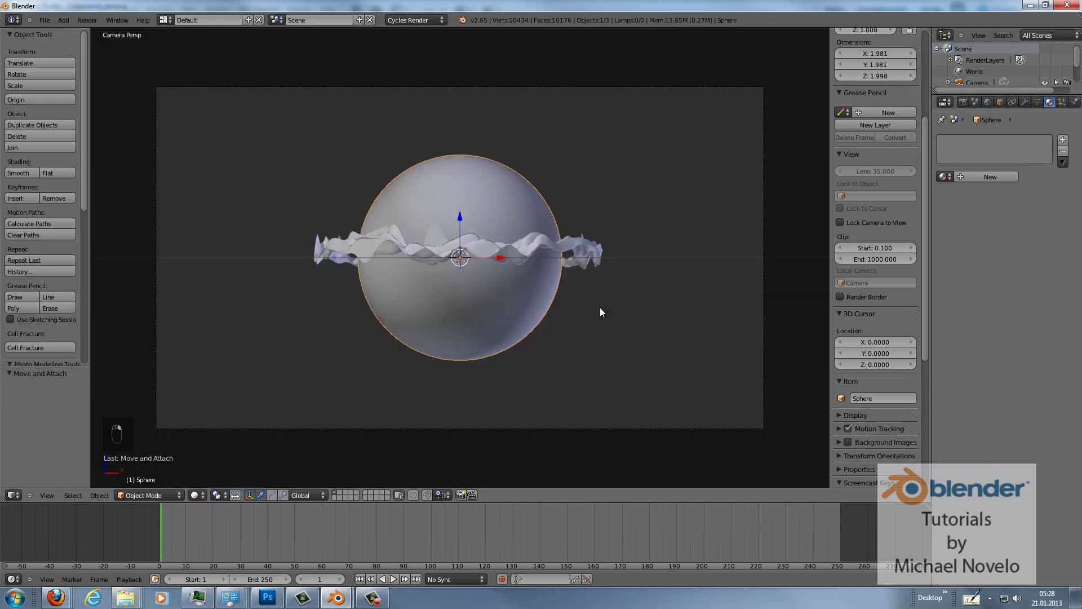
Step: Give the sphere a new material with a Glossy BSDF surface and a roughness of 0.5
{"action": "left_click", "coordinate": [1003, 177]}
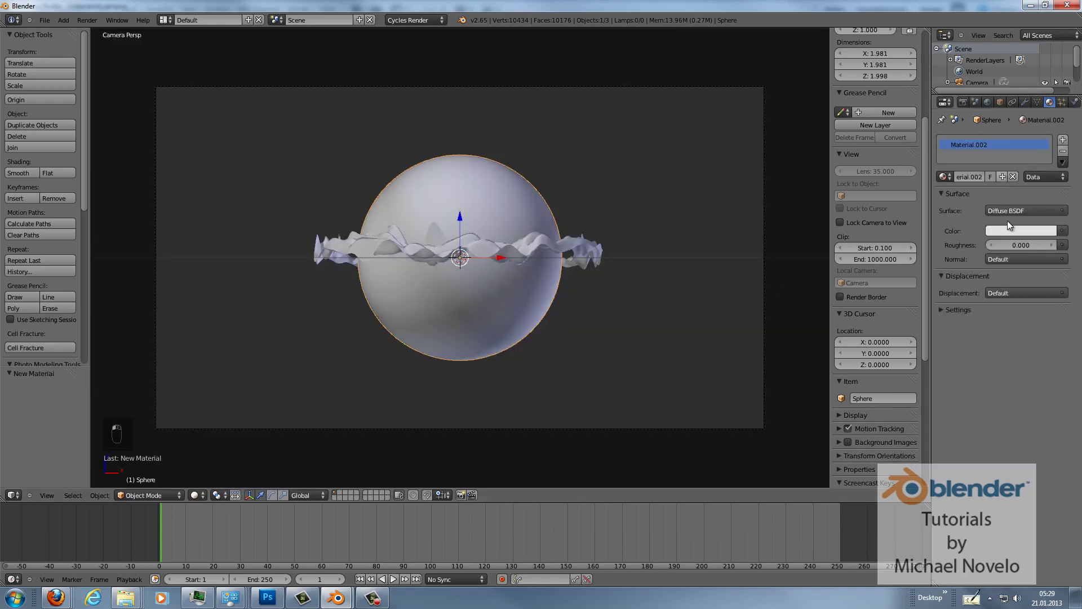
{"action": "left_click", "coordinate": [1009, 212]}
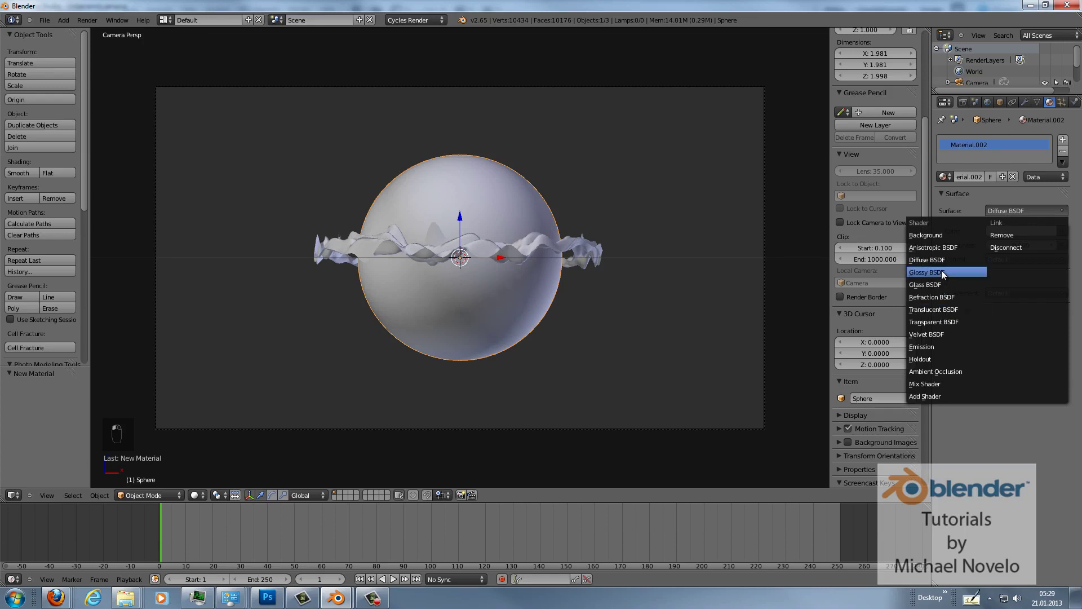
{"action": "left_click", "coordinate": [974, 273]}
{"action": "left_click", "coordinate": [1025, 261]}
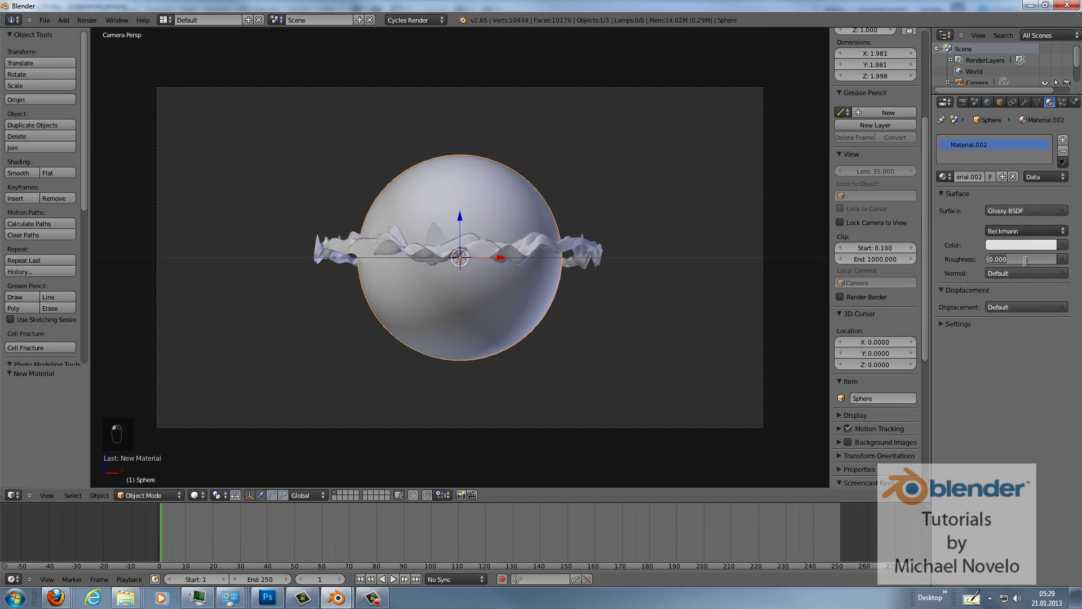
{"action": "type", "text": "0.5"}
{"action": "key", "text": "Return"}
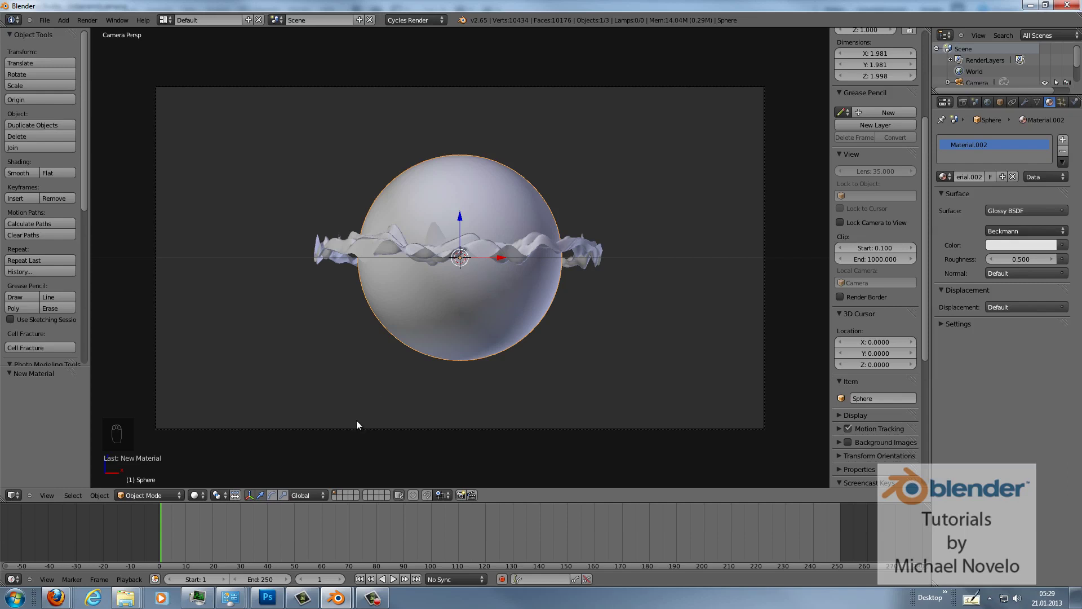
Step: Split off a narrow second 3D view beside the Properties editor and hide its tool shelf
{"action": "left_click", "coordinate": [201, 496]}
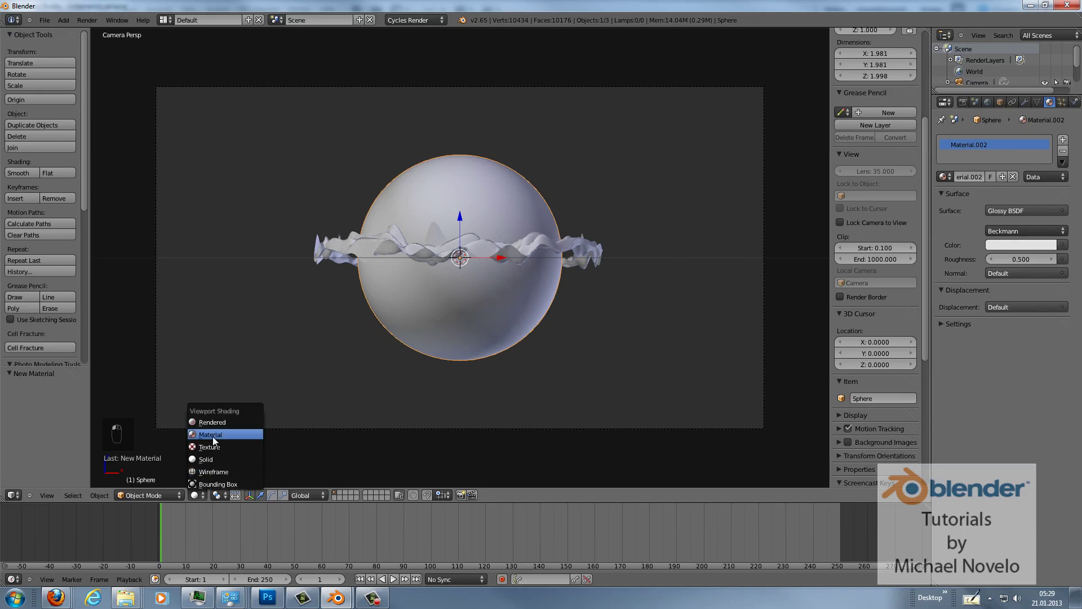
{"action": "left_click", "coordinate": [211, 434]}
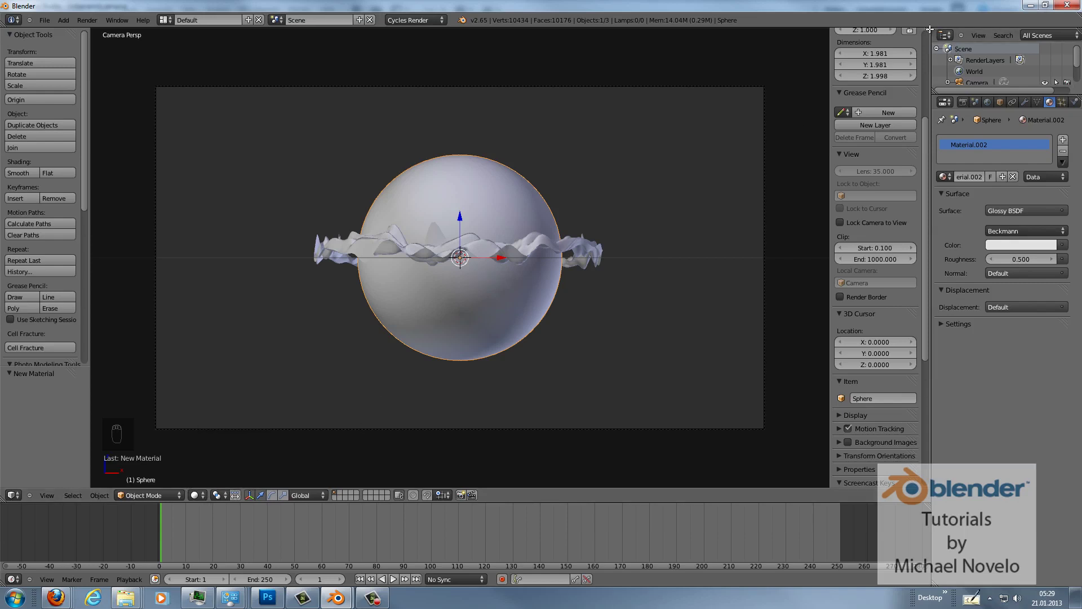
{"action": "left_click_drag", "start_coordinate": [929, 28], "coordinate": [756, 31]}
{"action": "key", "text": "t"}
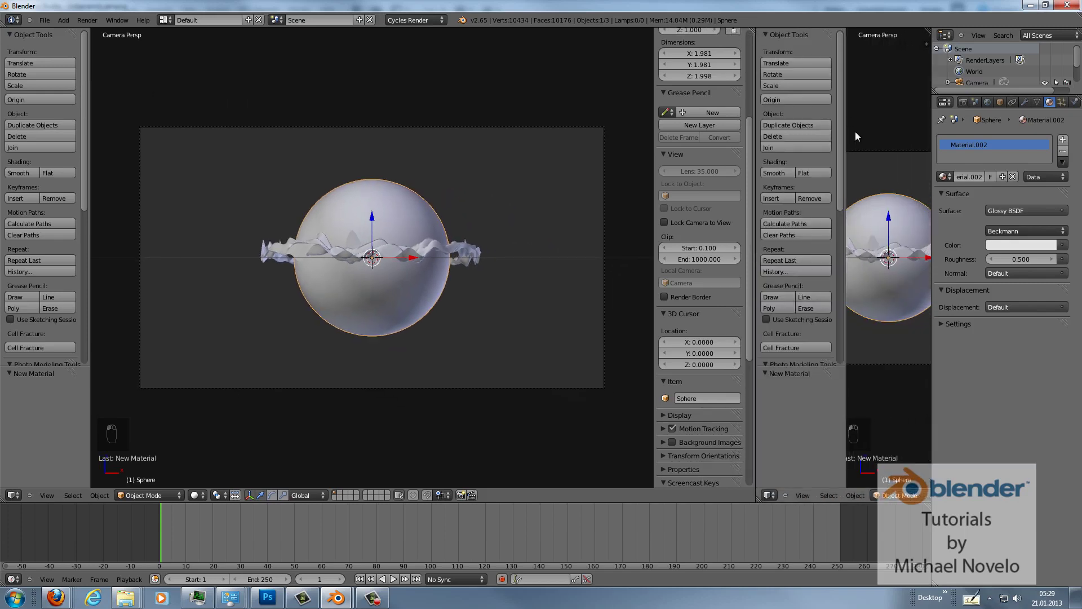
{"action": "key", "text": "n"}
{"action": "key", "text": "t"}
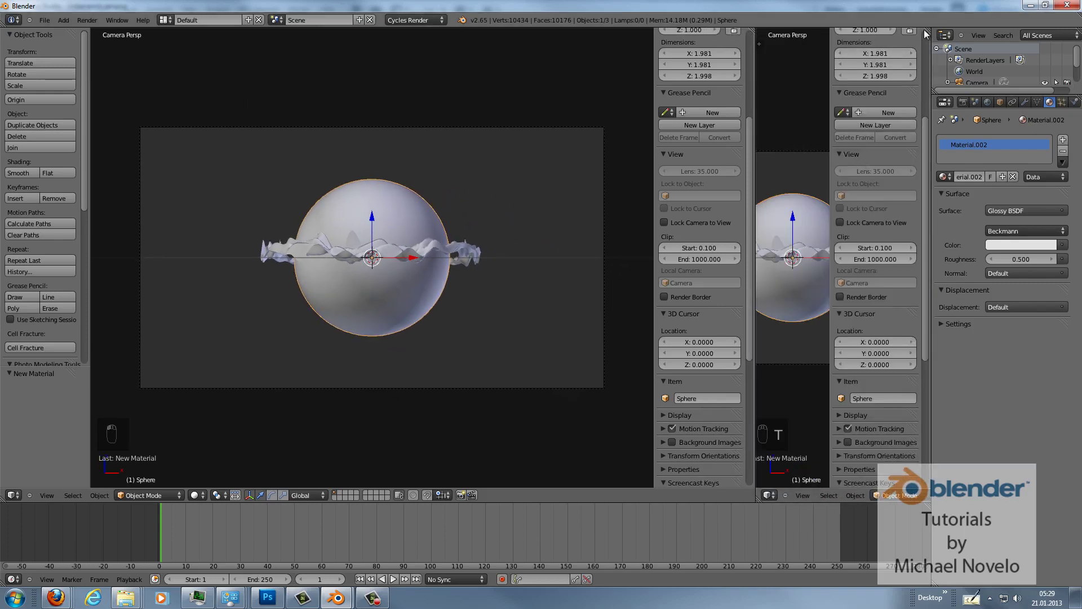
Step: Split the narrow 3D view into two stacked views, hide the upper one's properties region and orbit it to an angled perspective
{"action": "left_click_drag", "start_coordinate": [926, 30], "coordinate": [904, 214]}
{"action": "key", "text": "n"}
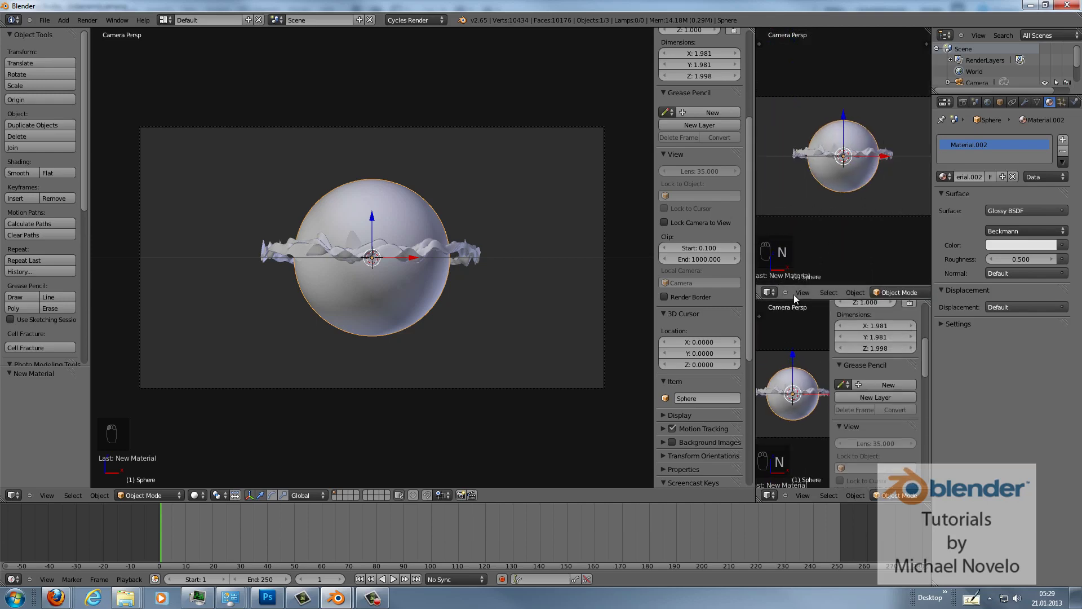
{"action": "left_click", "coordinate": [776, 289]}
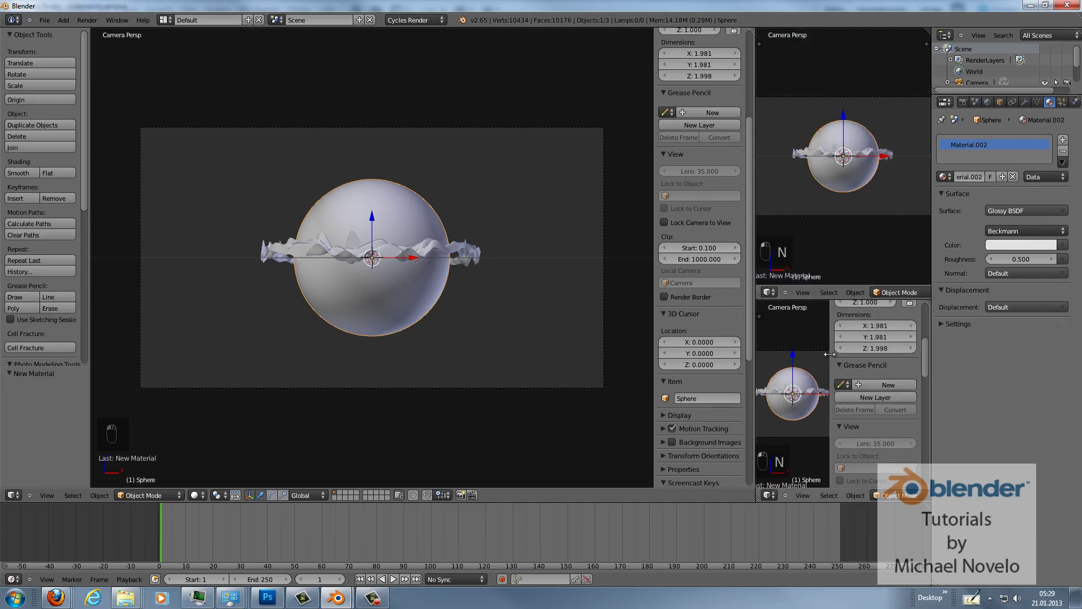
{"action": "middle_click_drag", "start_coordinate": [886, 201], "coordinate": [866, 212]}
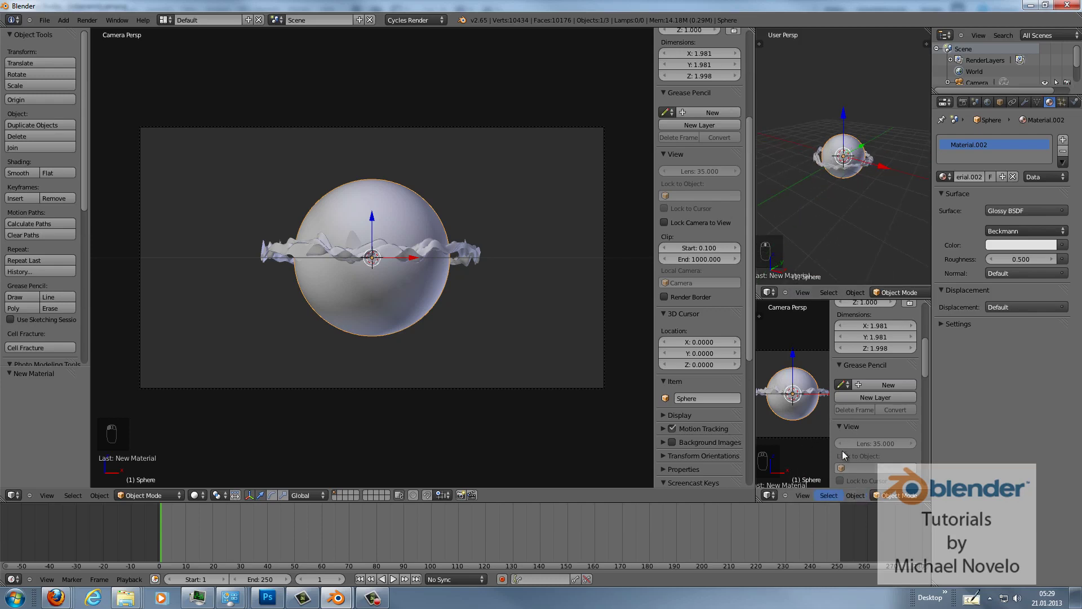
Step: Hide the properties region in the lower small camera view and set its viewport shading to Rendered
{"action": "key", "text": "n"}
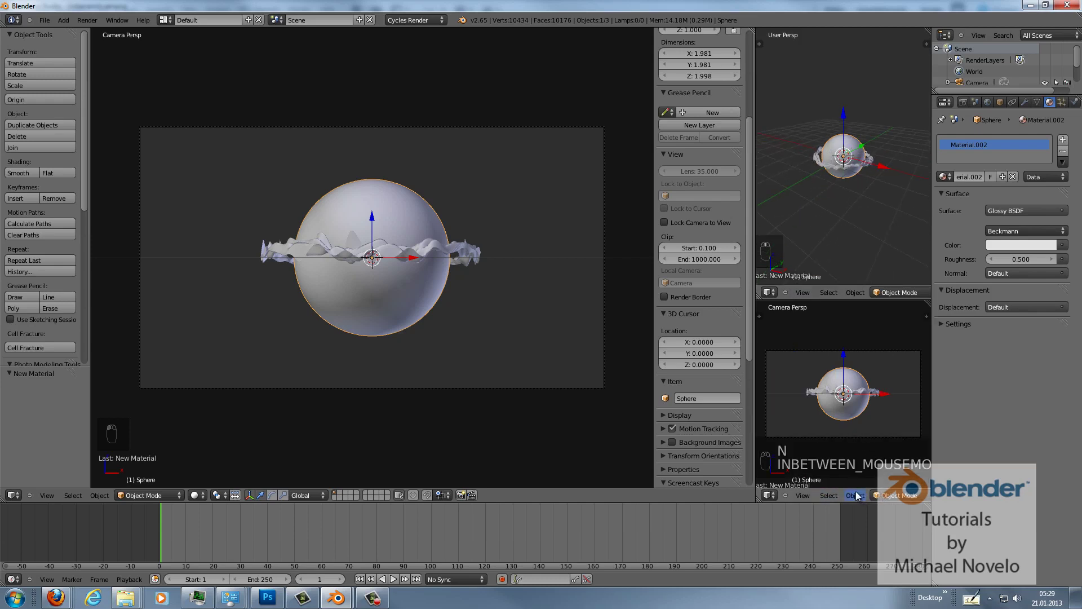
{"action": "scroll", "coordinate": [860, 497], "scroll_direction": "down", "scroll_amount": 5}
{"action": "left_click", "coordinate": [901, 496]}
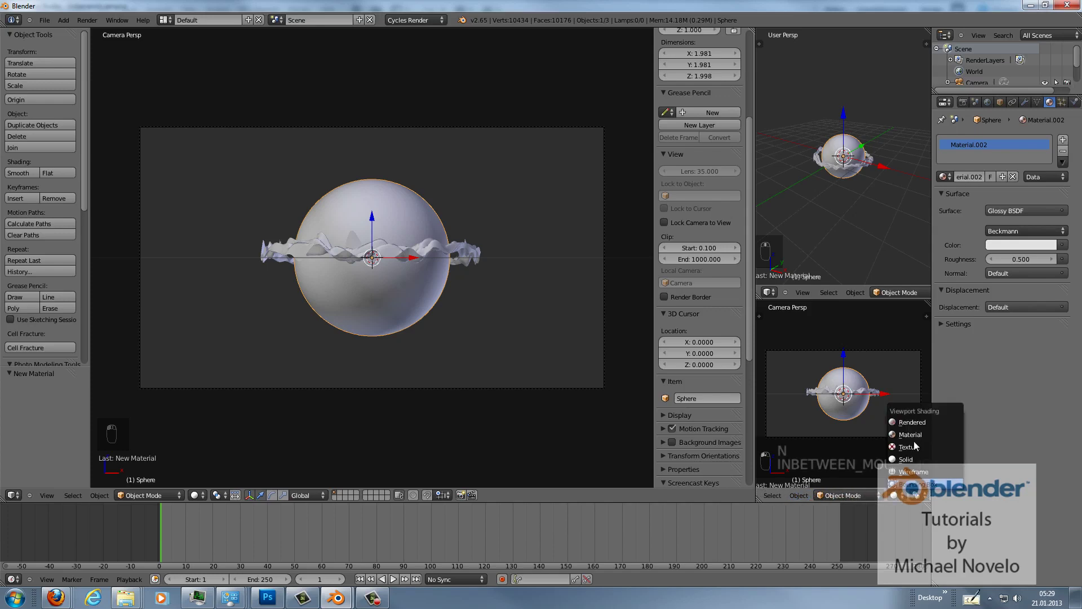
{"action": "left_click", "coordinate": [915, 419]}
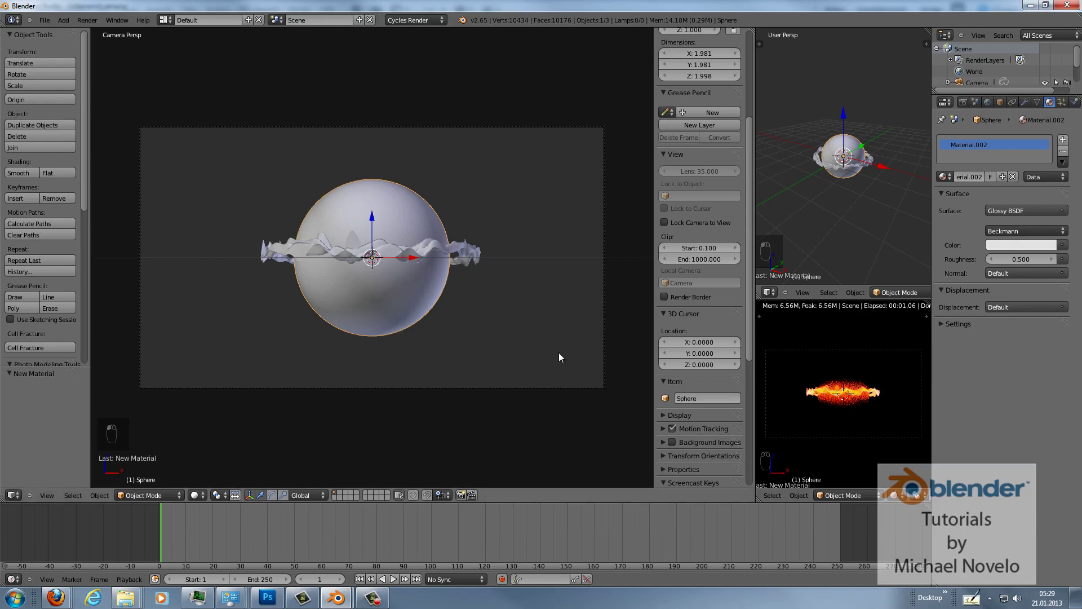
Step: Duplicate the distorted ring in place and rotate the copy about -58° around the global Y axis
{"action": "scroll", "coordinate": [839, 401], "scroll_direction": "up", "scroll_amount": 3}
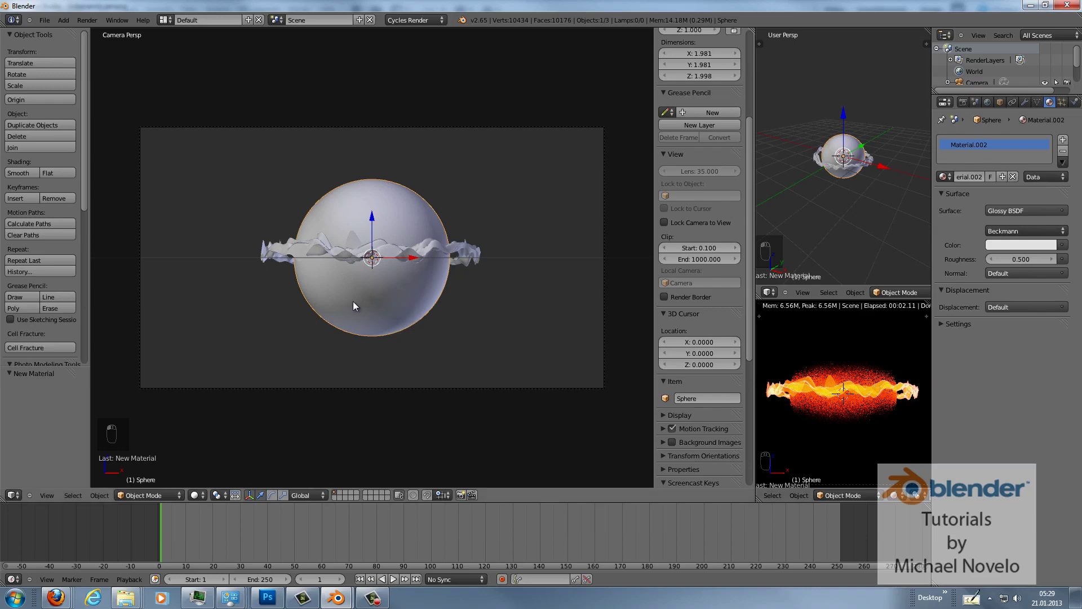
{"action": "right_click", "coordinate": [396, 251]}
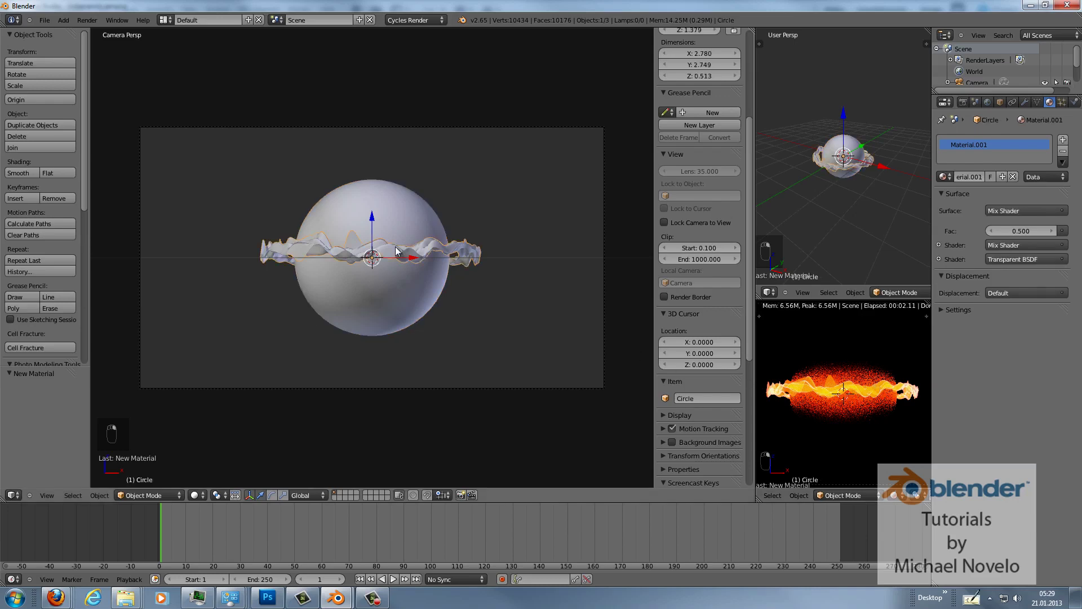
{"action": "key", "text": "shift+d"}
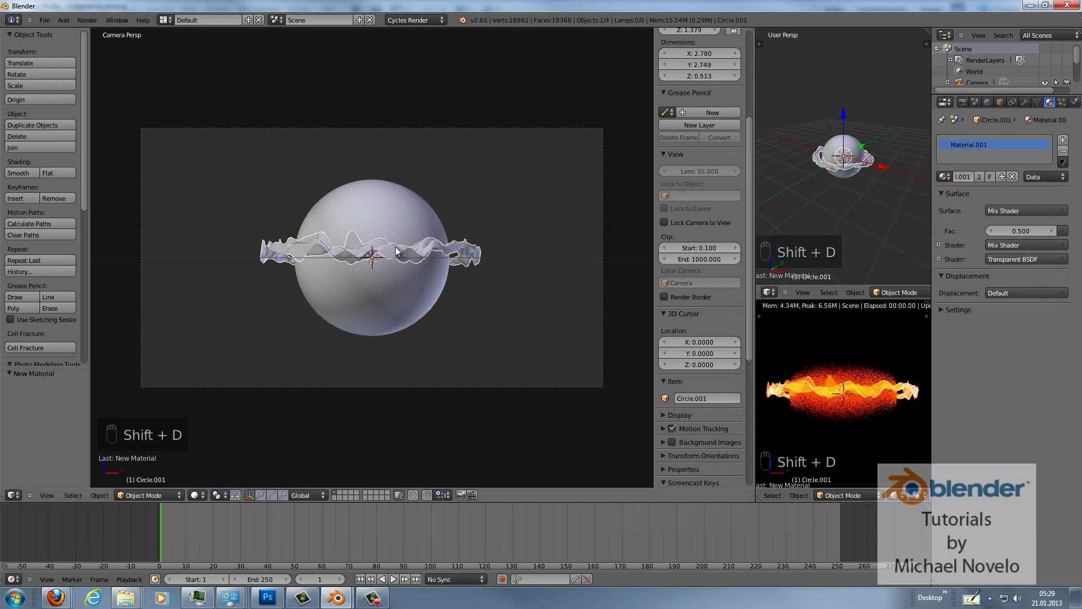
{"action": "right_click", "coordinate": [396, 251]}
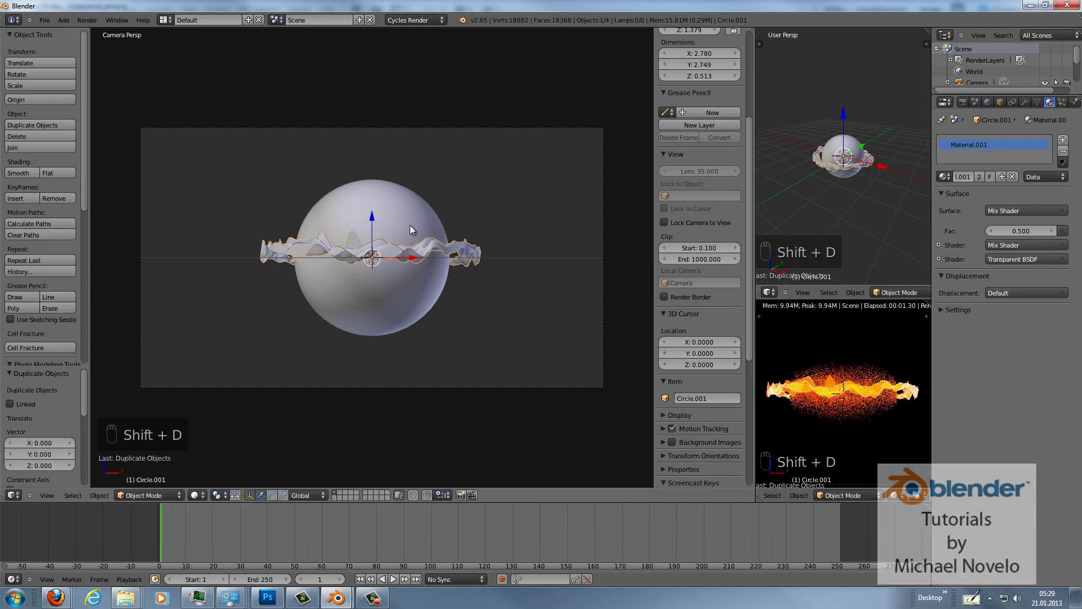
{"action": "key", "text": "r"}
{"action": "key", "text": "y"}
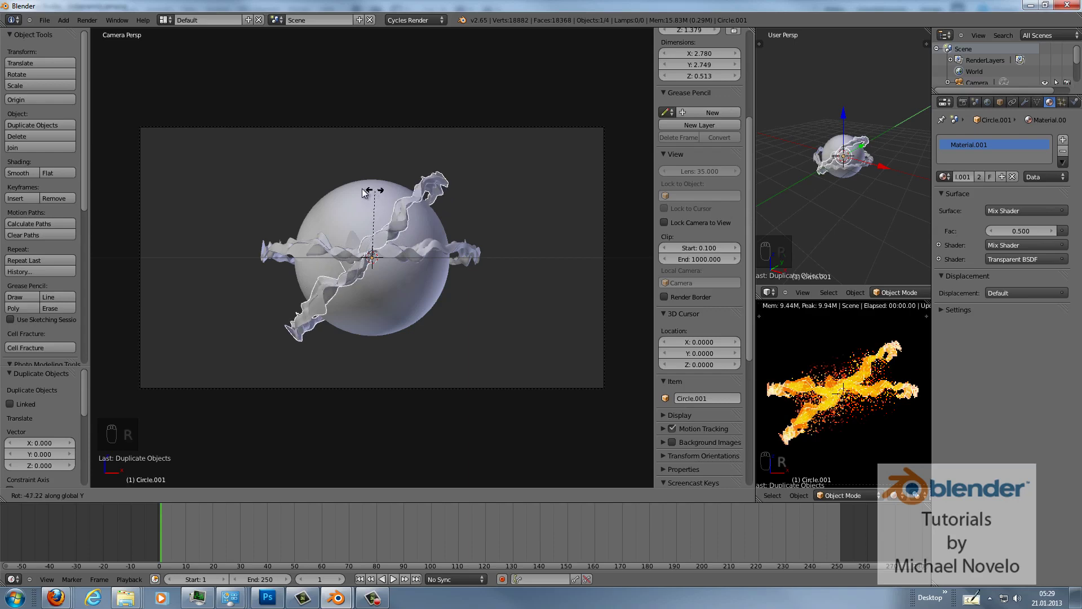
{"action": "left_click", "coordinate": [370, 206]}
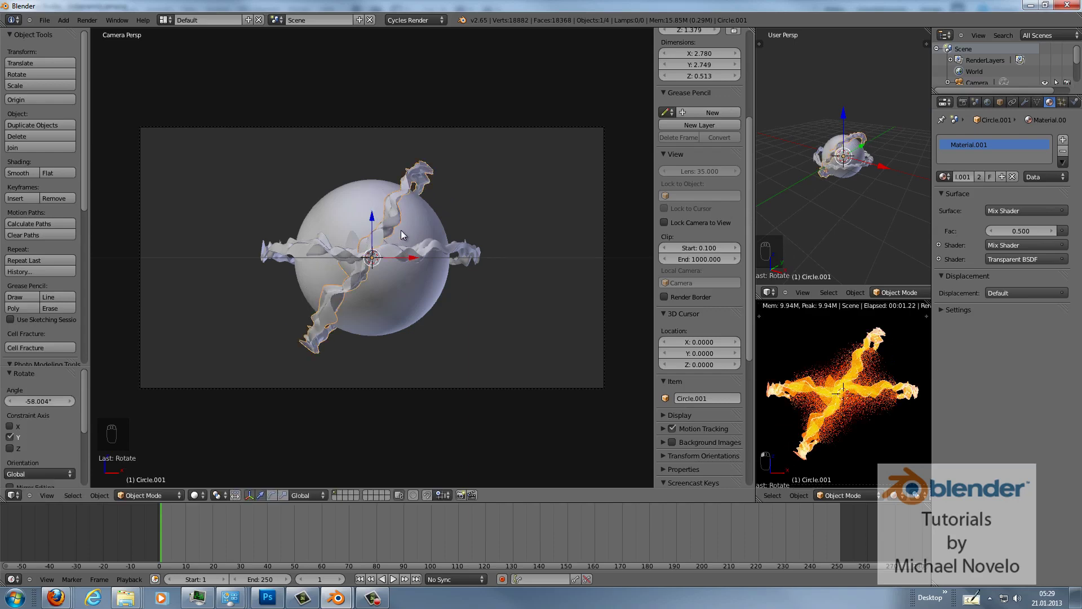
Step: Scale the ring copy up uniformly by about 1.78 and reduce it again by a factor of about 0.855
{"action": "key", "text": "s"}
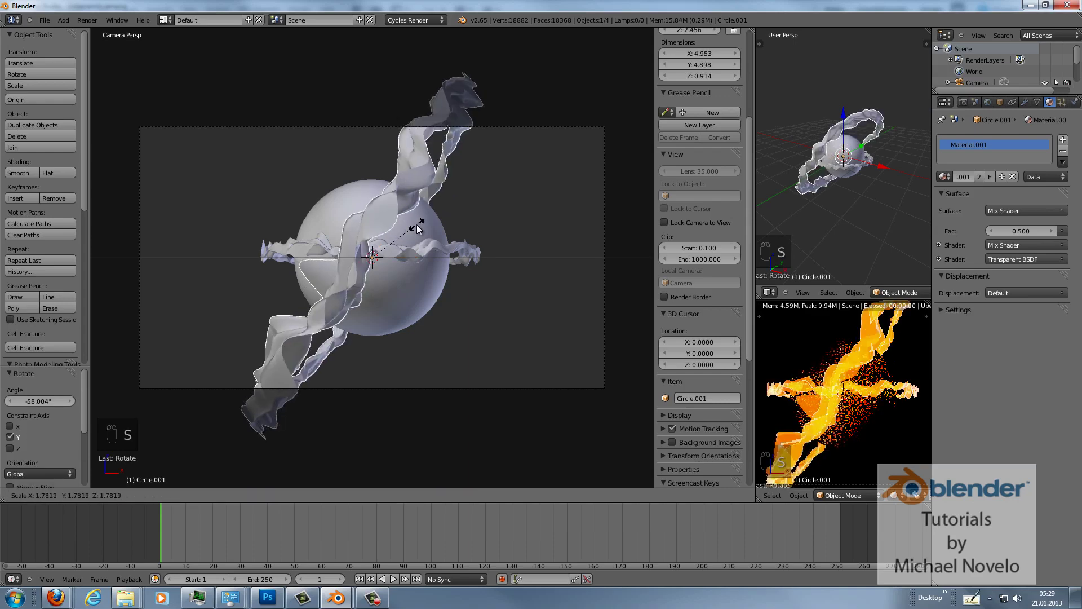
{"action": "left_click", "coordinate": [417, 225]}
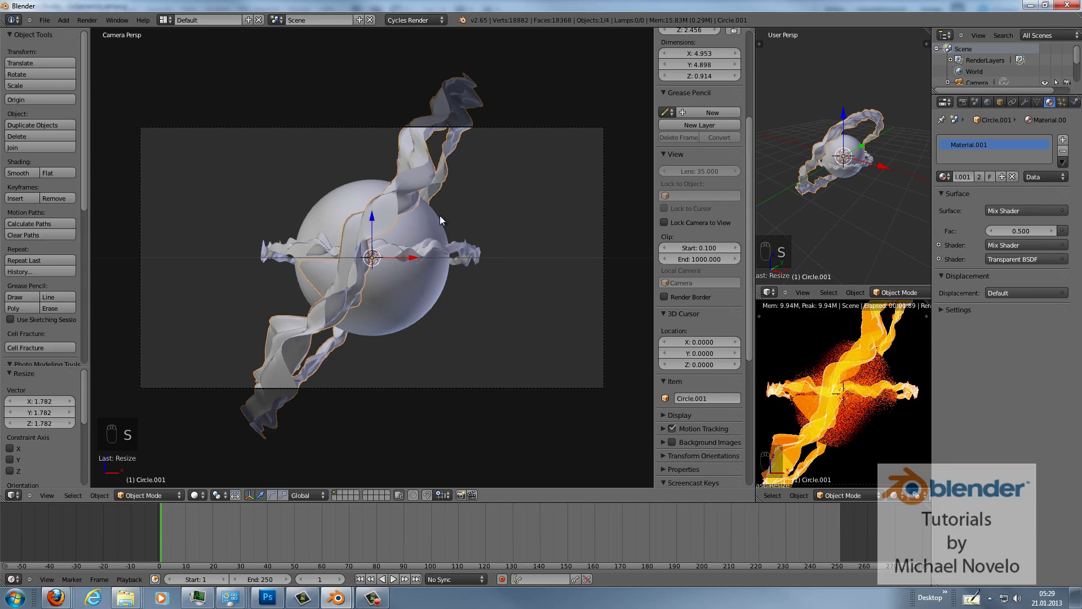
{"action": "key", "text": "s"}
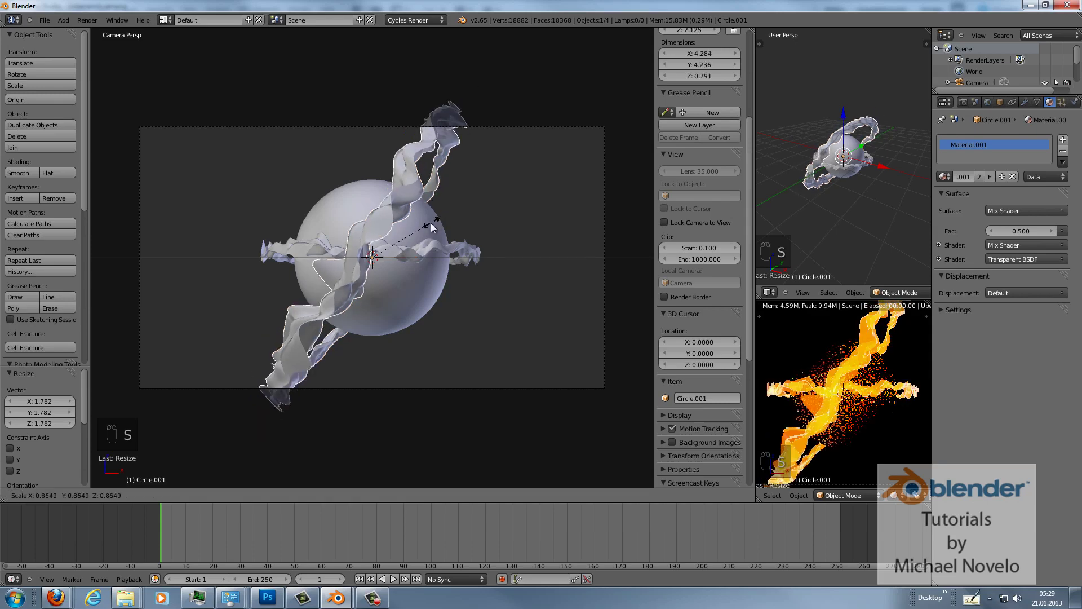
{"action": "left_click", "coordinate": [430, 228]}
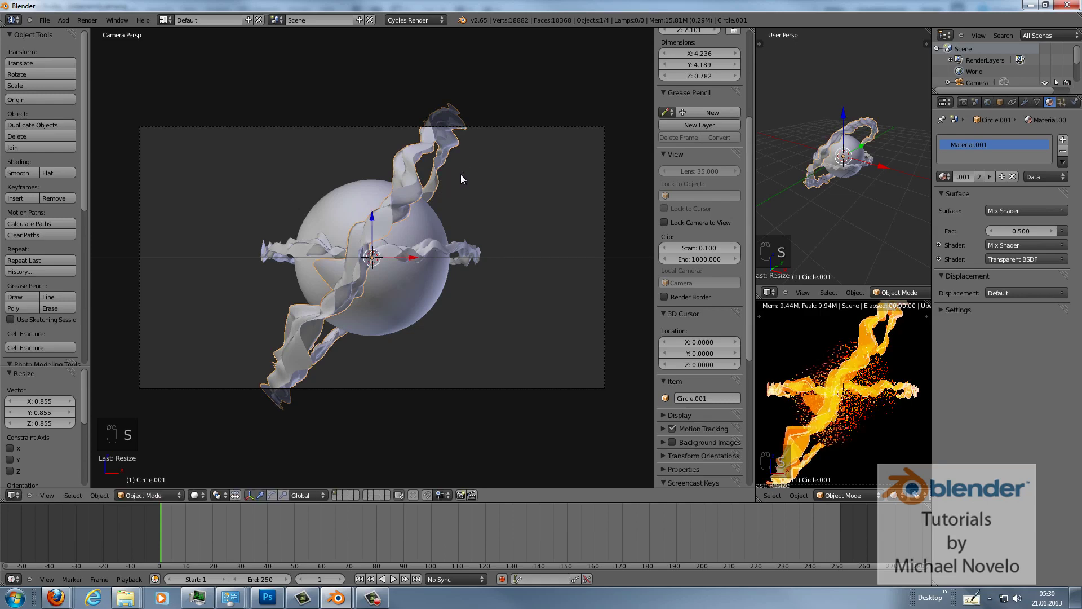
Step: Rotate the enlarged ring copy about 21.7° around the global Y axis
{"action": "key", "text": "s"}
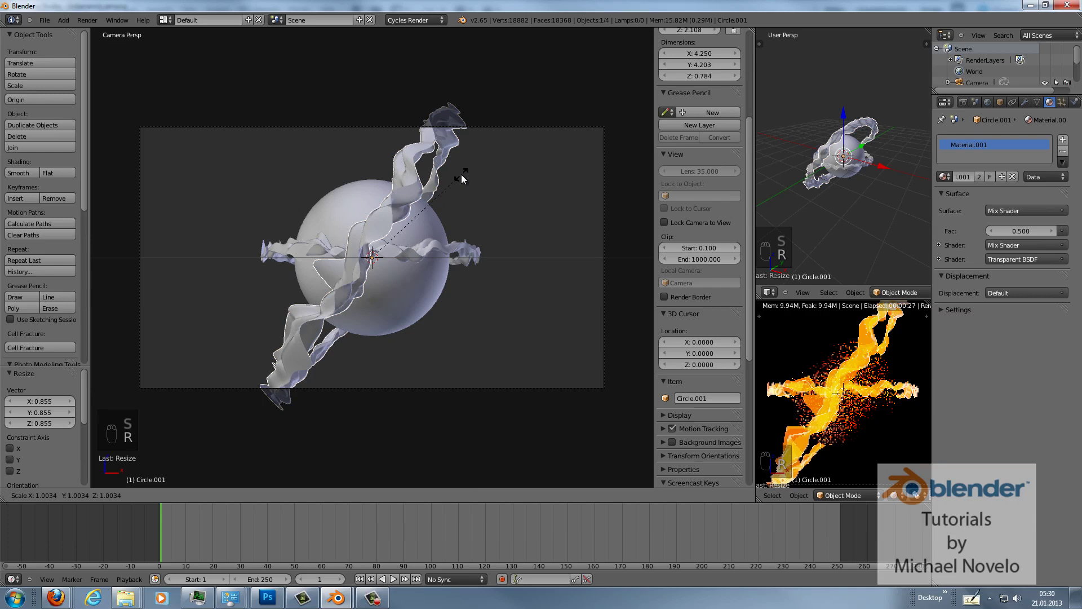
{"action": "key", "text": "r"}
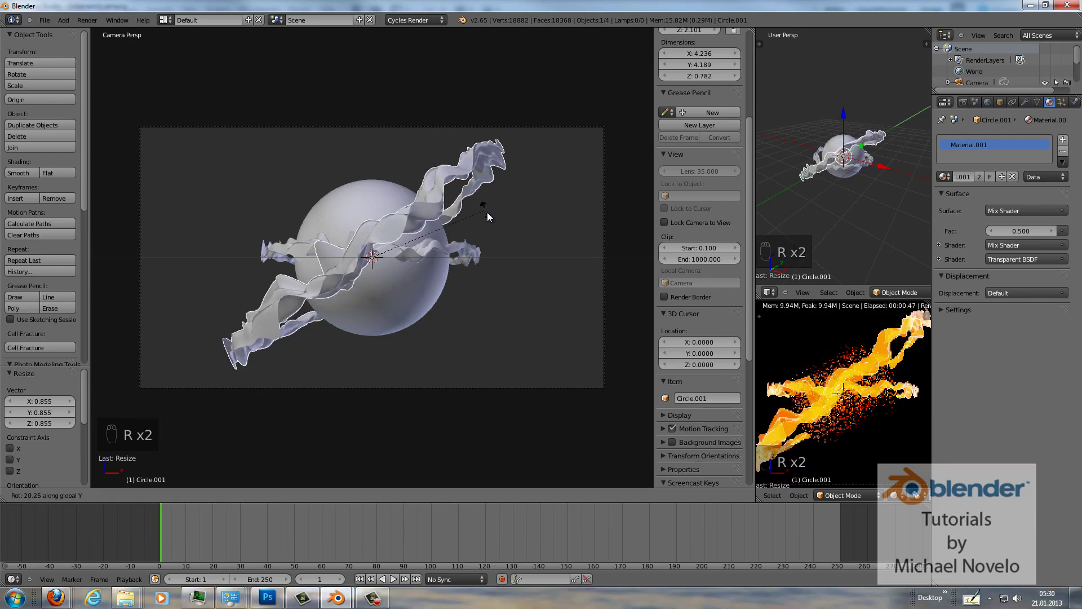
{"action": "left_click", "coordinate": [489, 208]}
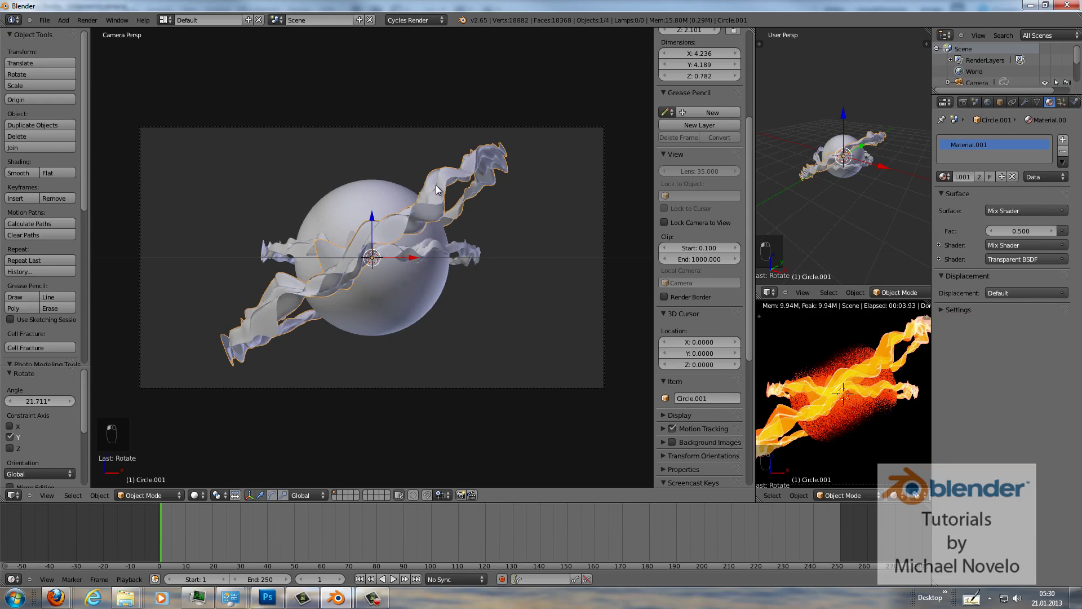
Step: Make the ring copy's shared material a single-user copy and rename it Plasma_Blue
{"action": "left_click", "coordinate": [979, 177]}
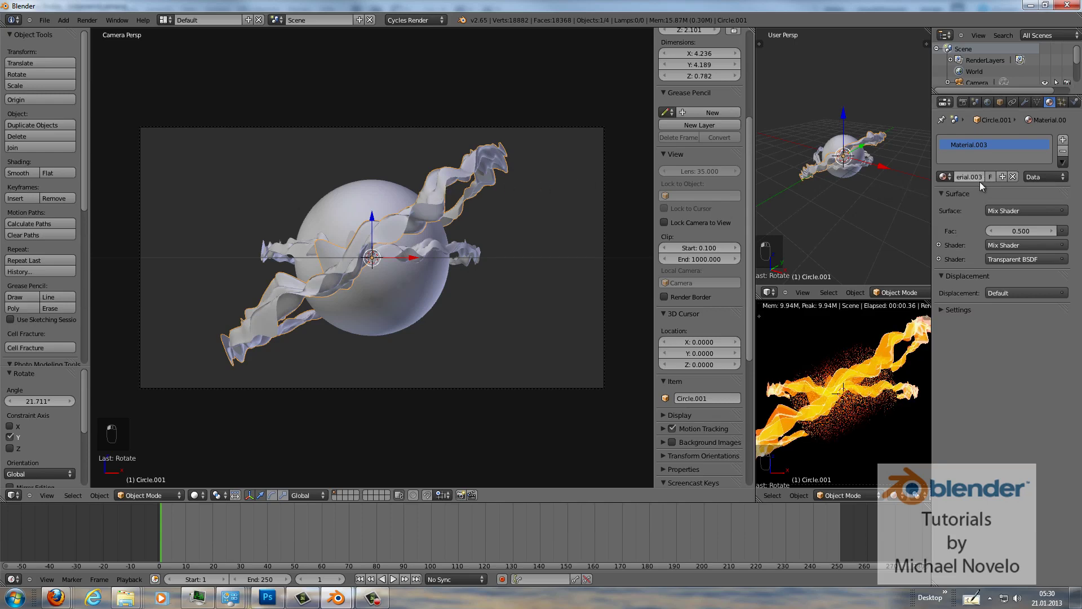
{"action": "left_click", "coordinate": [972, 176]}
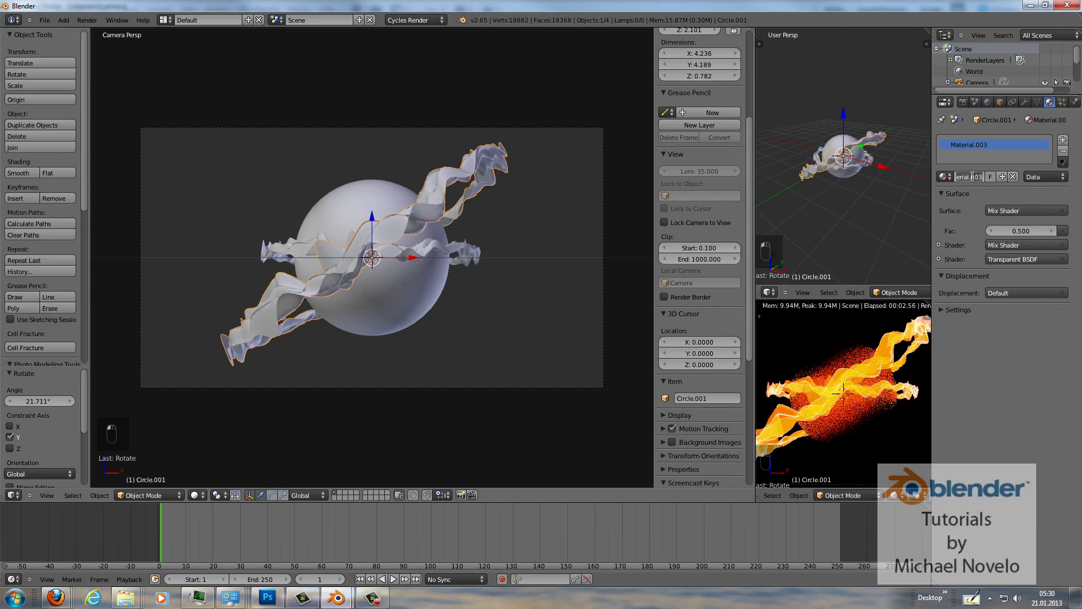
{"action": "type", "text": "Pla"}
{"action": "type", "text": "sma B"}
{"action": "key", "text": "Return"}
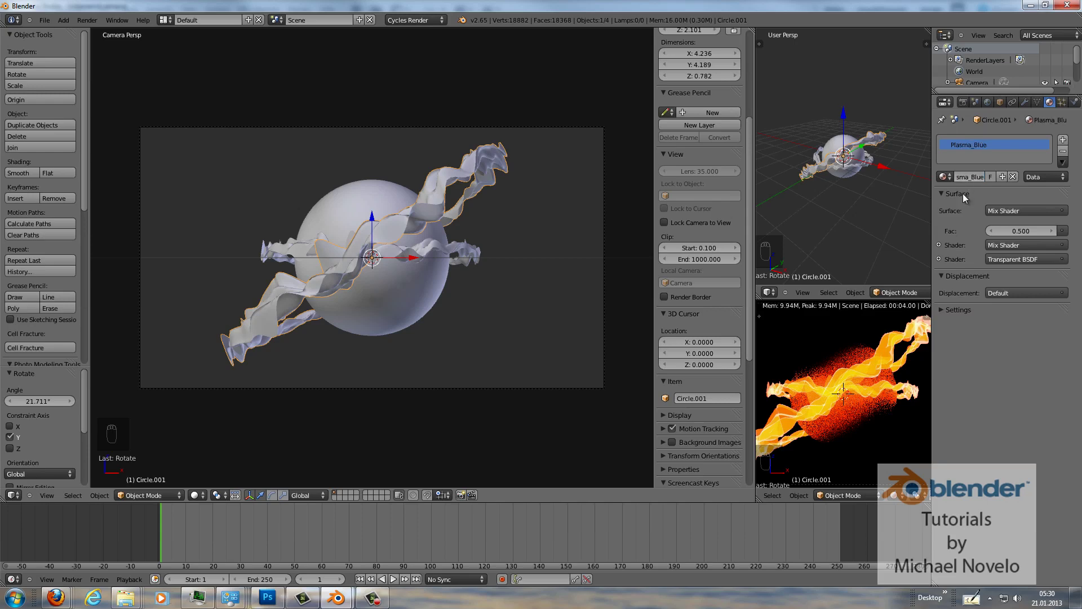
Step: Show the Plasma_Blue nodes in the Node Editor, coloring the strength-50 Emission deep blue and the strength-15 Emission light blue
{"action": "left_click", "coordinate": [19, 494]}
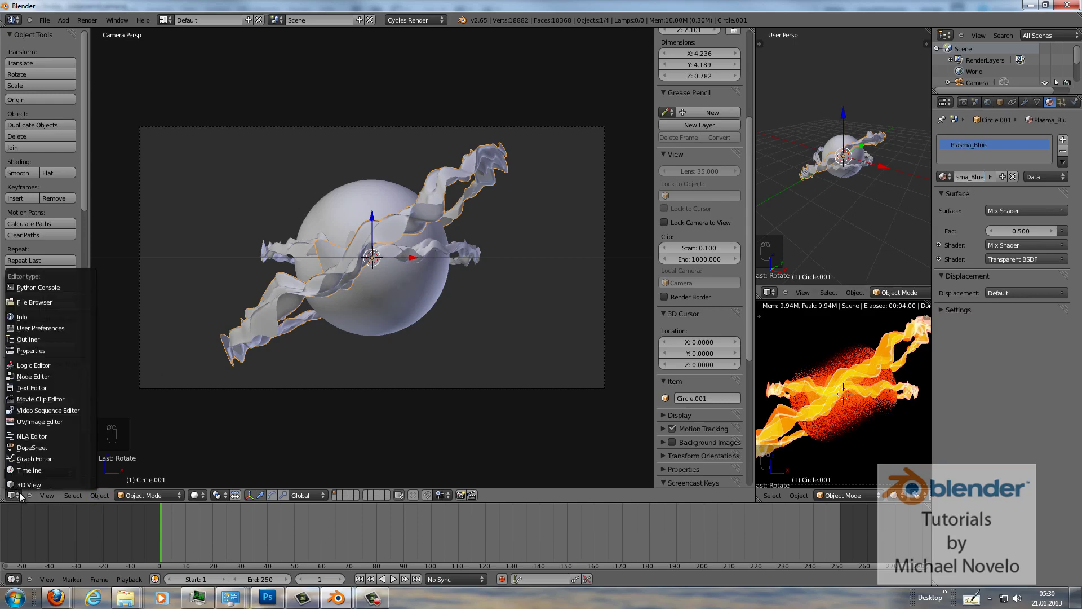
{"action": "left_click", "coordinate": [51, 376]}
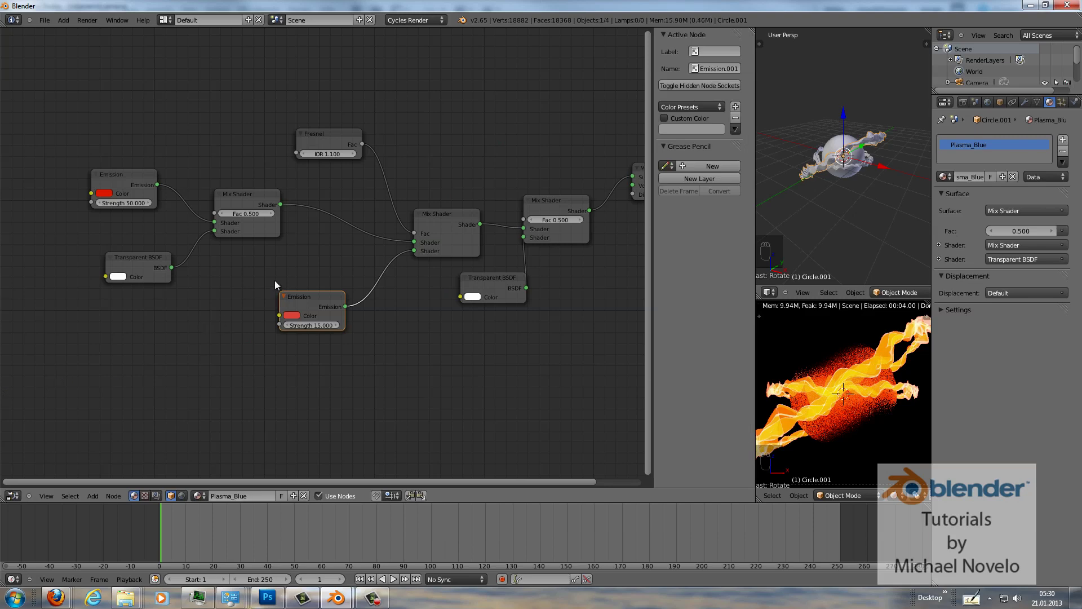
{"action": "left_click", "coordinate": [103, 193]}
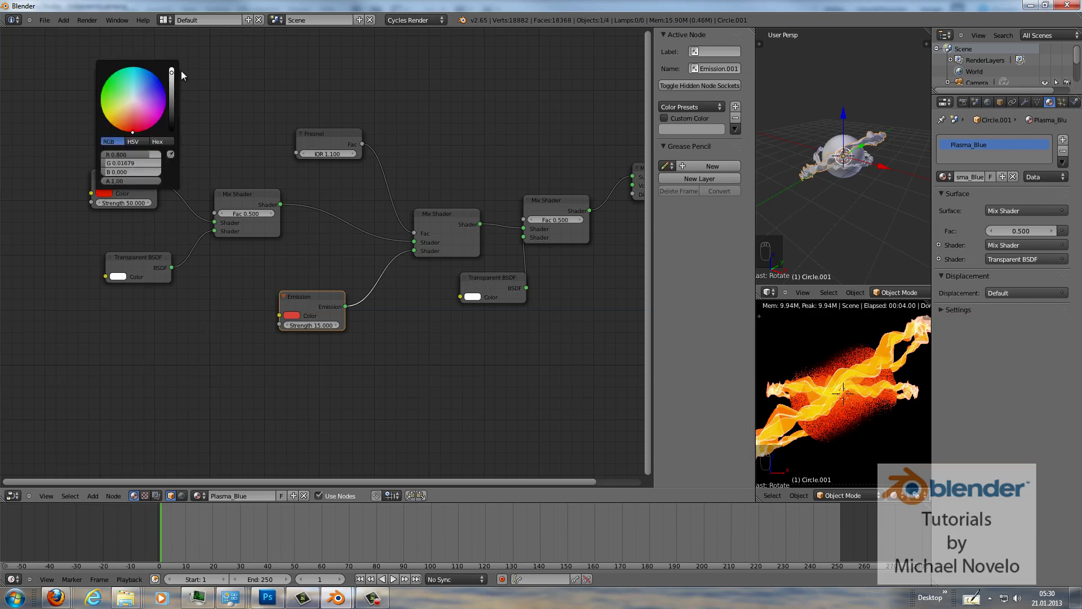
{"action": "left_click", "coordinate": [162, 82]}
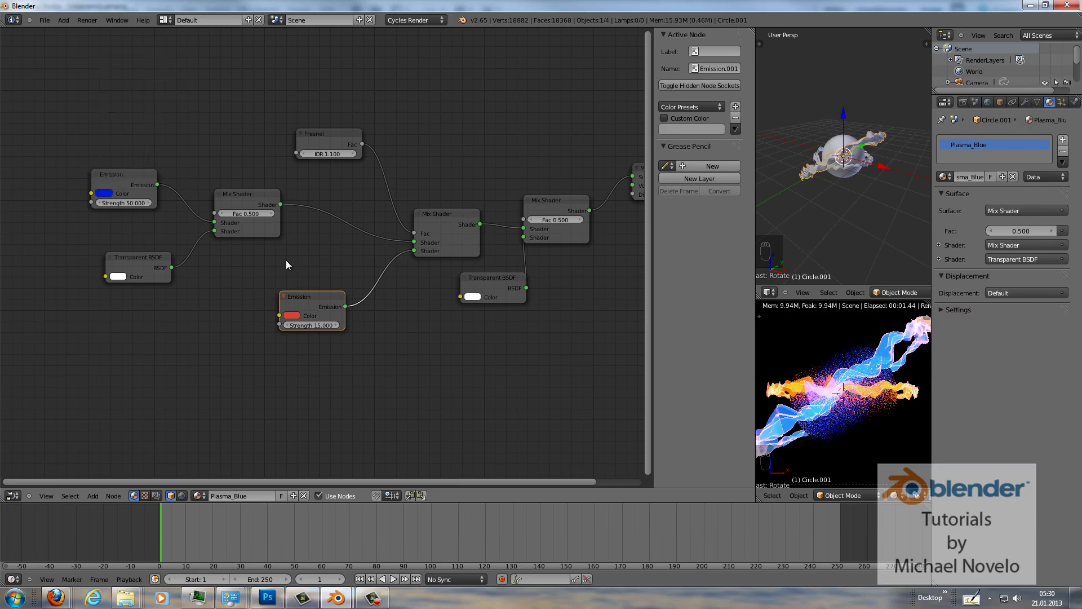
{"action": "left_click", "coordinate": [293, 315]}
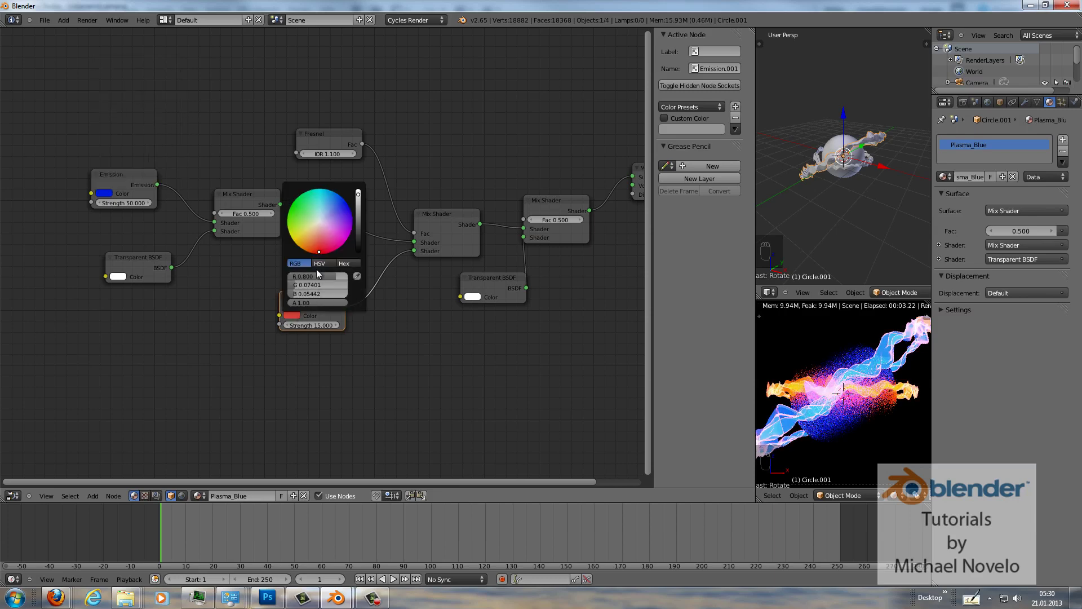
{"action": "left_click_drag", "start_coordinate": [330, 221], "coordinate": [330, 201]}
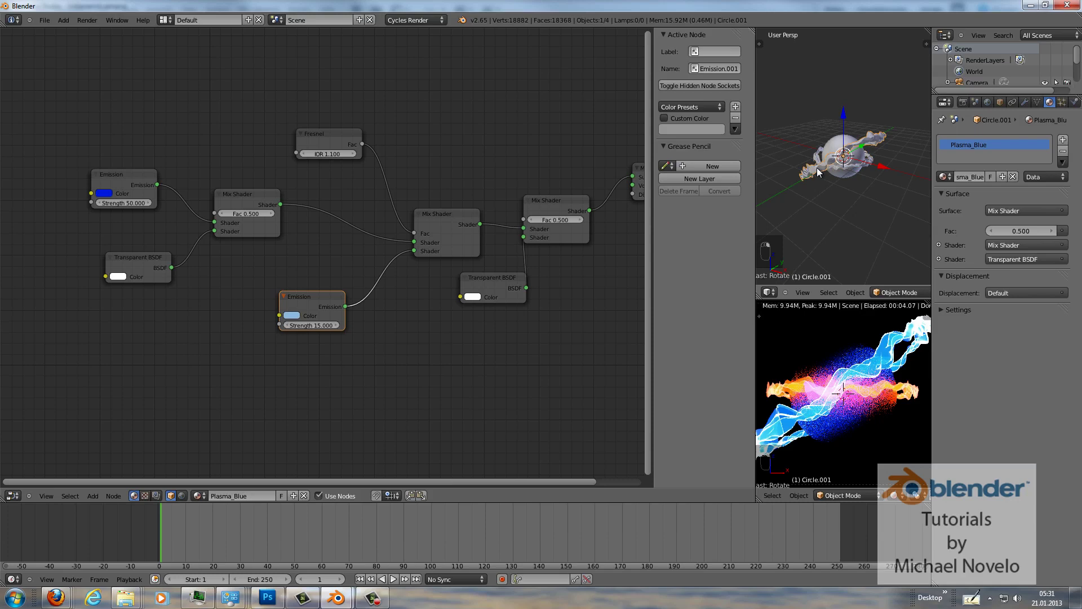
Step: Duplicate the large blue ring and rotate the copy around the global Y axis so the two cross in an X shape
{"action": "key", "text": "shift+d"}
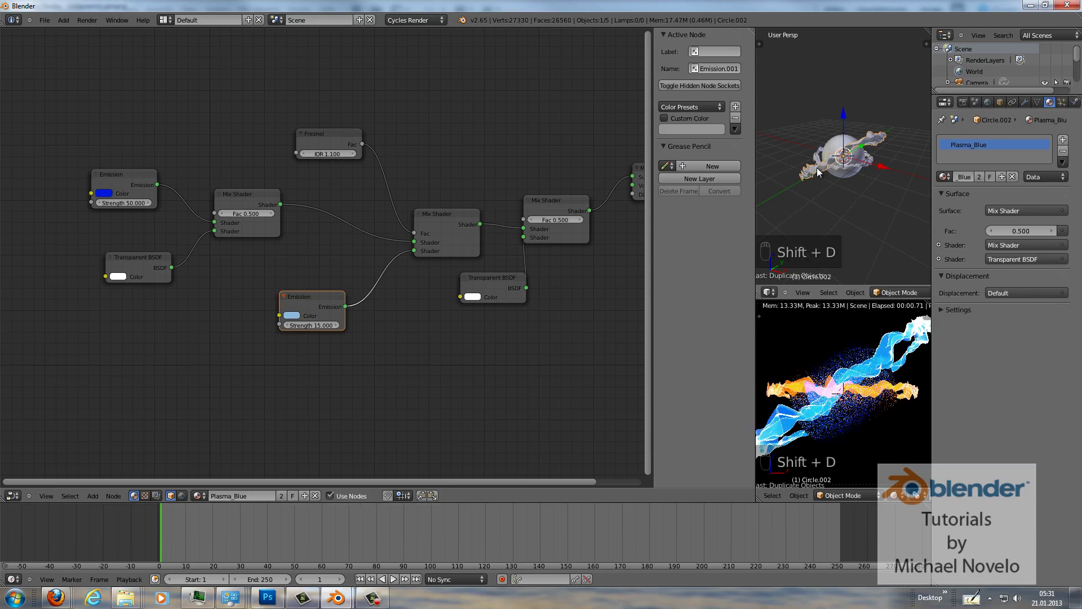
{"action": "key", "text": "r"}
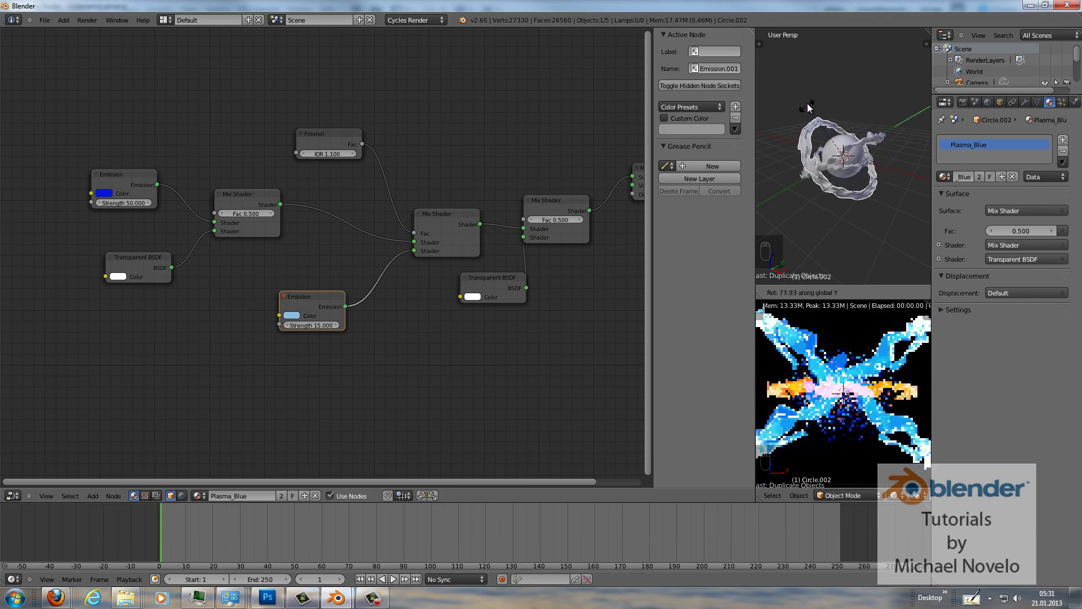
{"action": "left_click", "coordinate": [816, 119]}
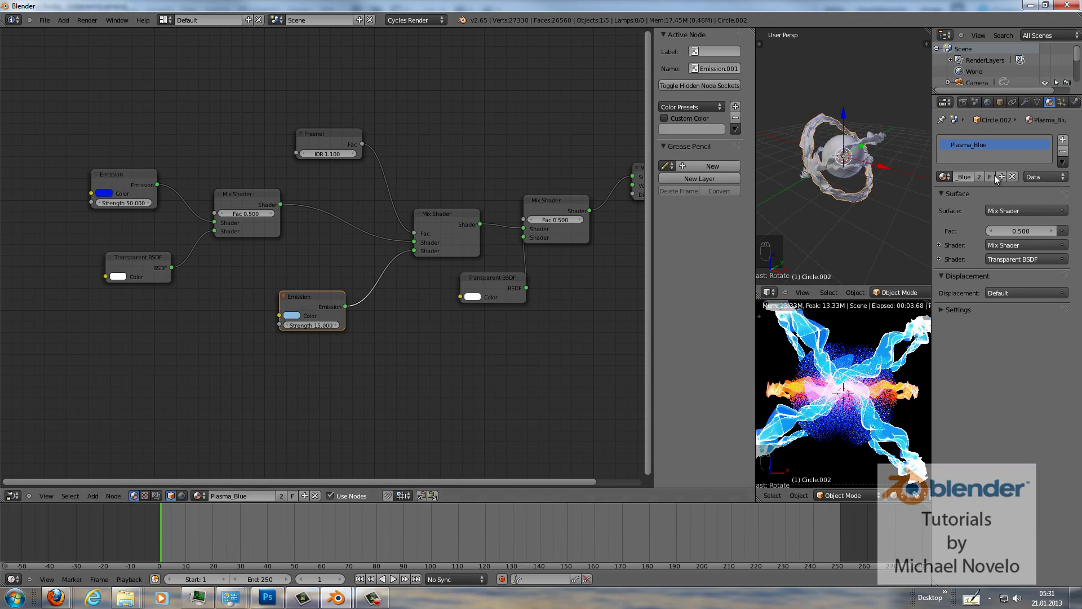
Step: Make the second large ring's material a single-user copy and rename it Plasma_Green
{"action": "left_click", "coordinate": [979, 175]}
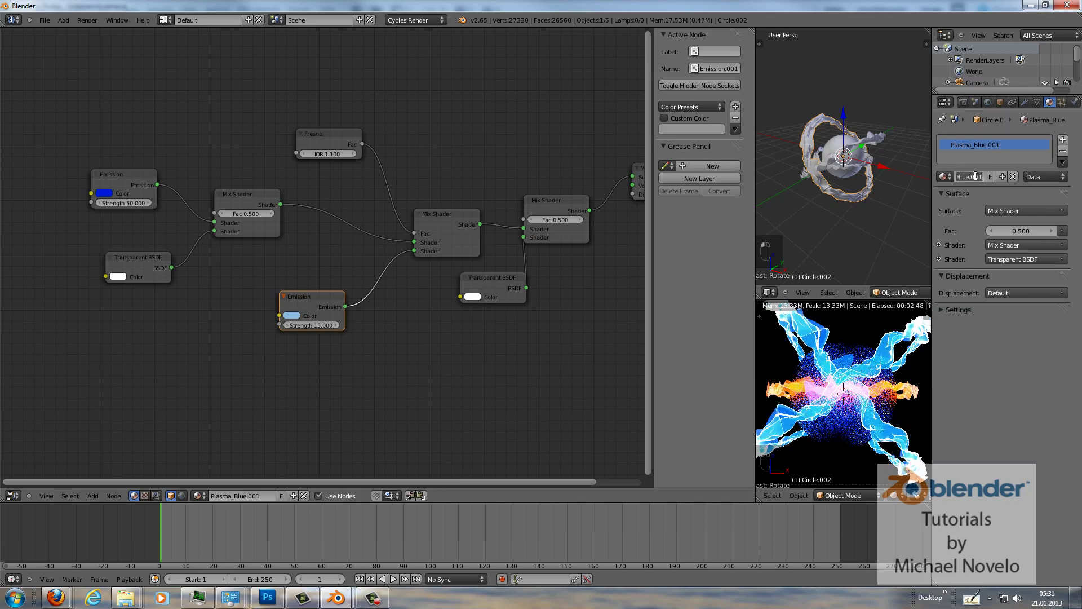
{"action": "left_click", "coordinate": [975, 176]}
{"action": "type", "text": "Plasm"}
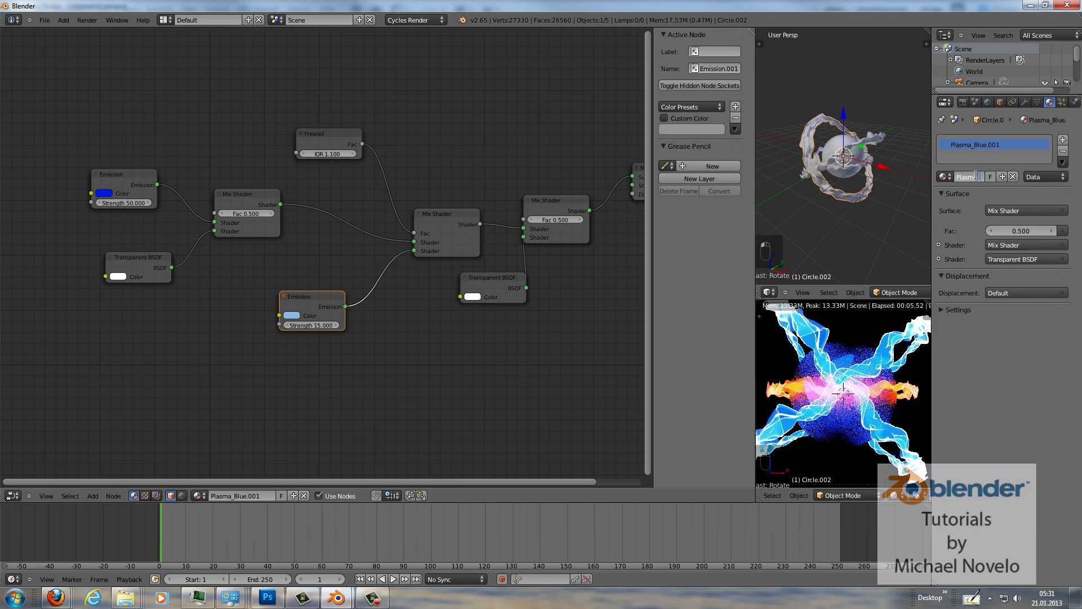
{"action": "type", "text": "a_Green"}
{"action": "key", "text": "Return"}
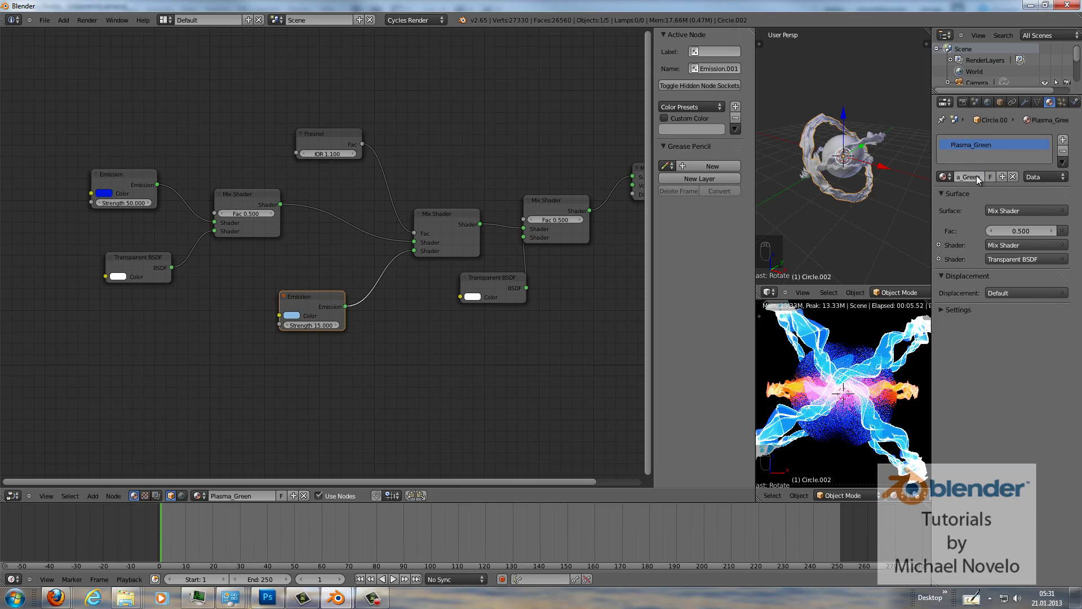
Step: Color Plasma_Green's strength-50 Emission node bright green and its strength-15 Emission node pale green
{"action": "left_click", "coordinate": [102, 193]}
{"action": "left_click_drag", "start_coordinate": [120, 84], "coordinate": [94, 77]}
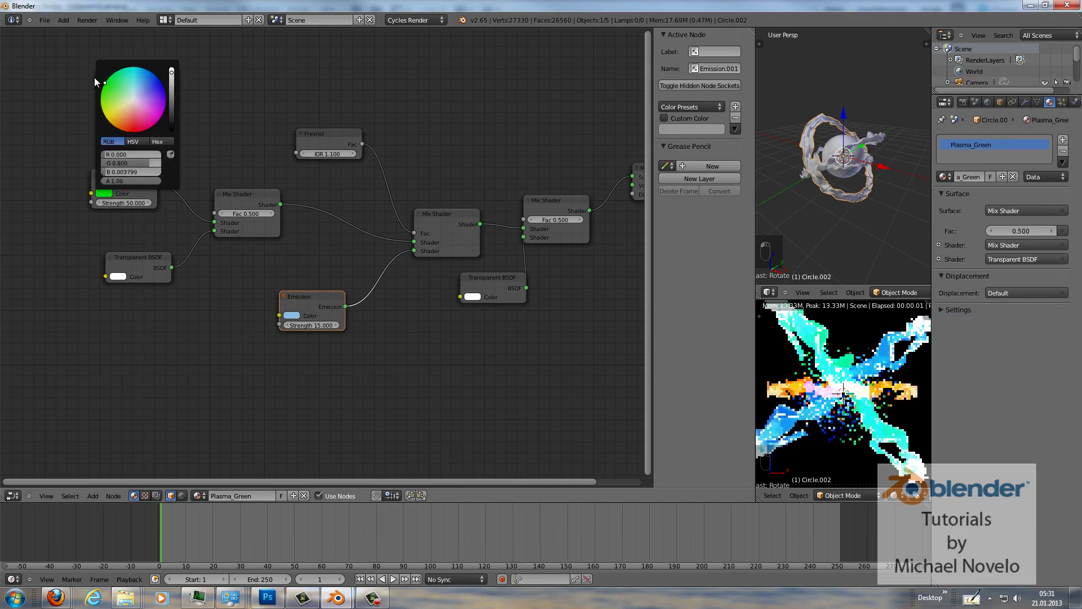
{"action": "left_click", "coordinate": [290, 315]}
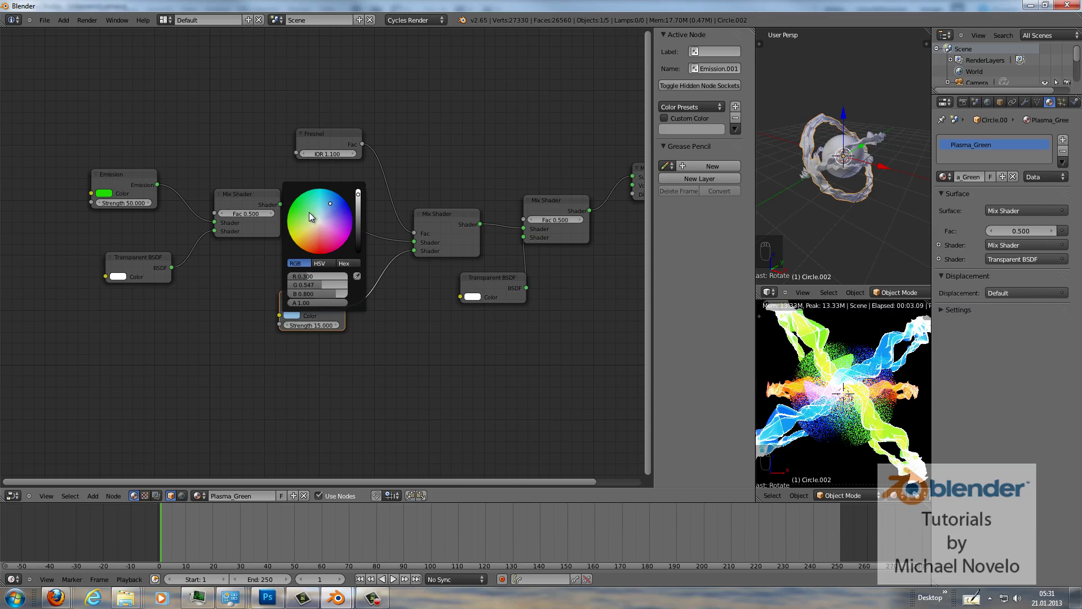
{"action": "left_click", "coordinate": [312, 210]}
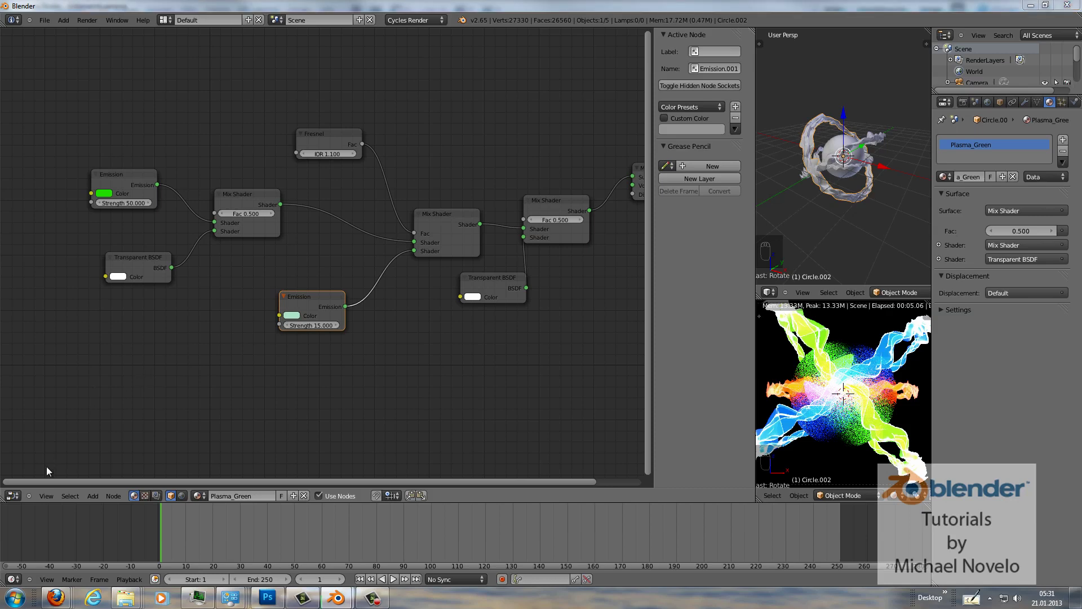
Step: Switch the Node Editor to the compositing node tree and render the current frame, returning to the nodes when it is done
{"action": "left_click", "coordinate": [155, 496]}
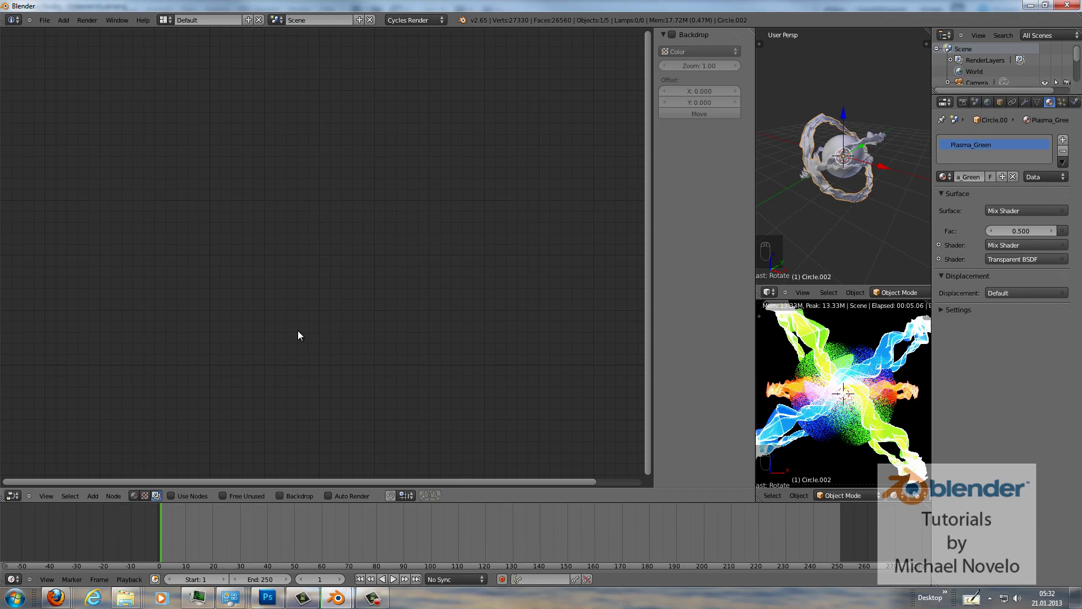
{"action": "key", "text": "F12"}
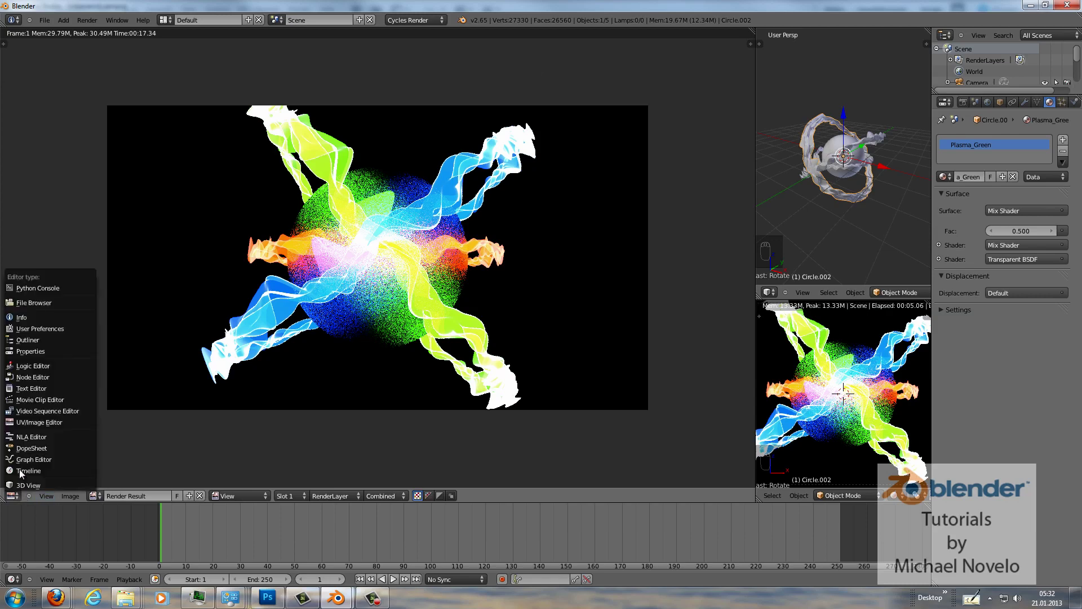
{"action": "left_click", "coordinate": [14, 496]}
{"action": "key", "text": "Escape"}
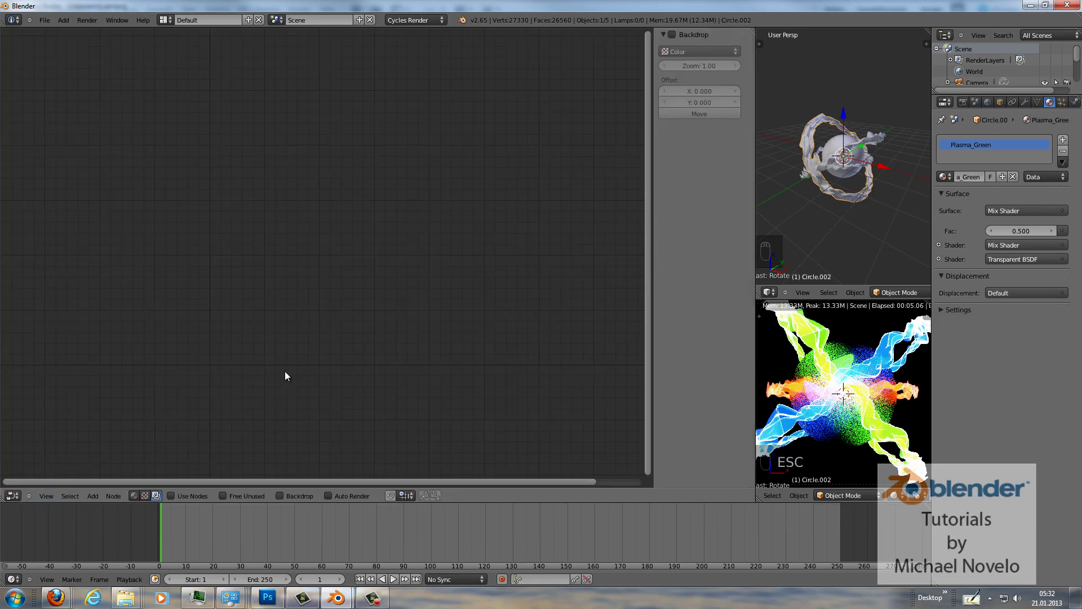
Step: Enable nodes for the scene's compositing tree
{"action": "scroll", "coordinate": [280, 368], "scroll_direction": "down", "scroll_amount": 2}
{"action": "left_click", "coordinate": [171, 495]}
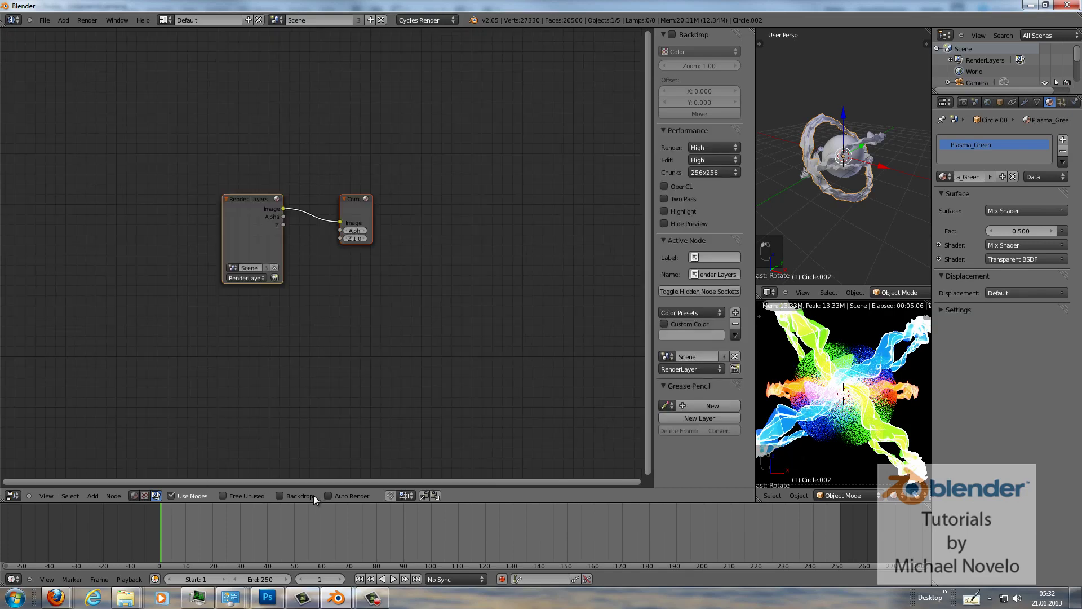
Step: Enable the compositor backdrop and spread the Render Layers and Composite nodes apart
{"action": "left_click", "coordinate": [279, 496]}
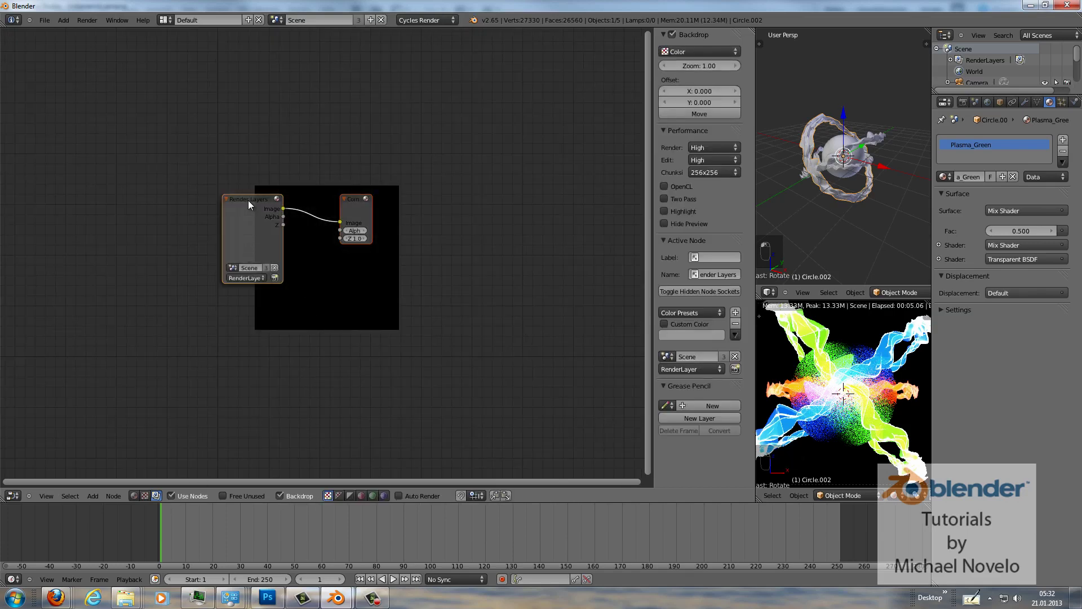
{"action": "left_click_drag", "start_coordinate": [248, 201], "coordinate": [93, 203]}
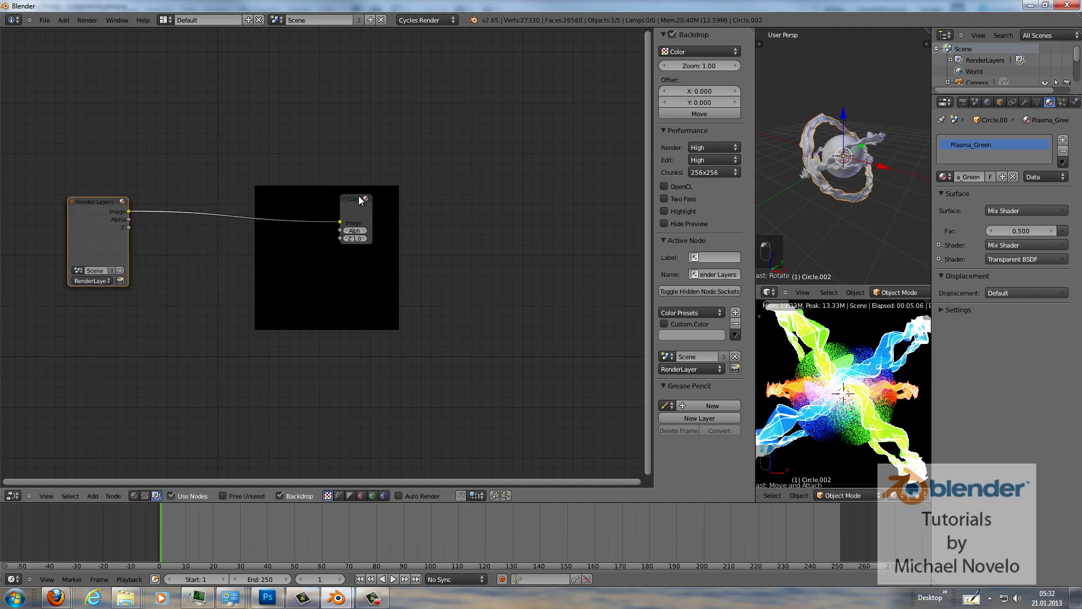
{"action": "left_click_drag", "start_coordinate": [354, 197], "coordinate": [512, 187]}
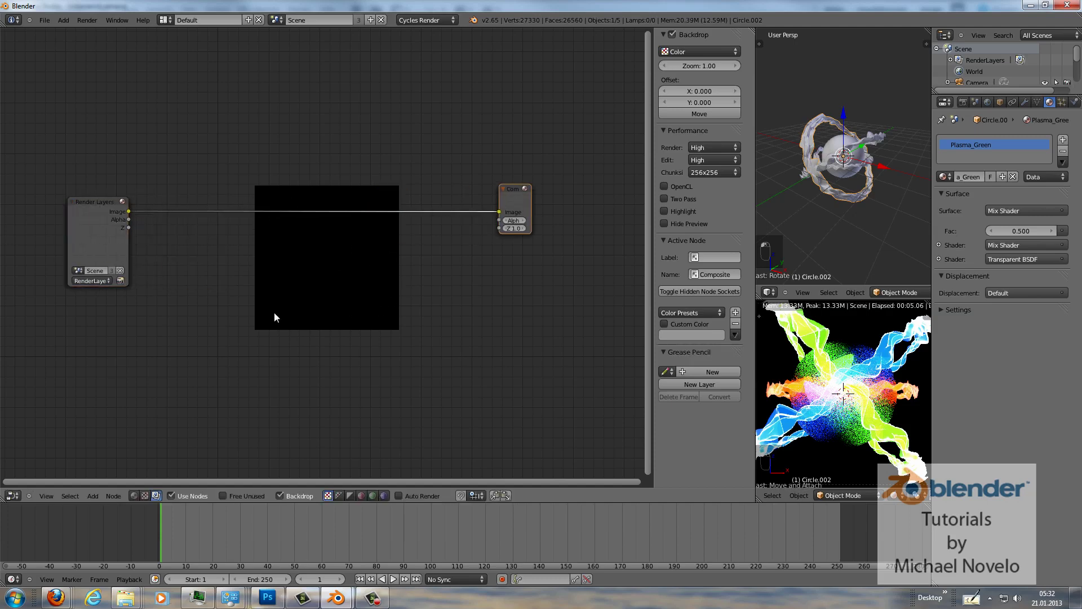
Step: Add a Viewer node fed by the Render Layers image and place it below the Composite node
{"action": "key", "text": "shift+a"}
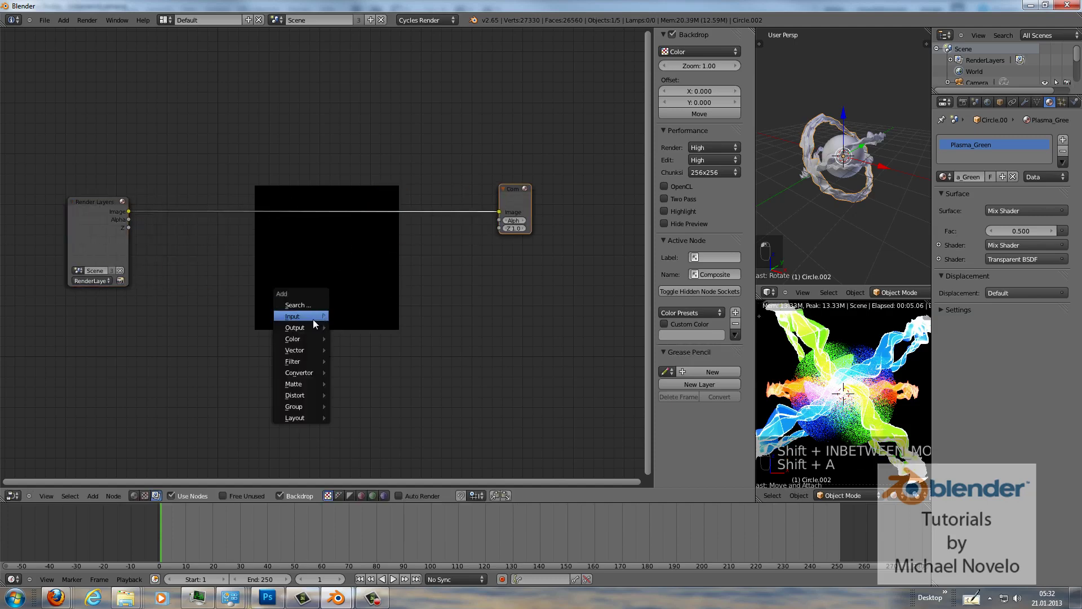
{"action": "mouse_move", "coordinate": [313, 319]}
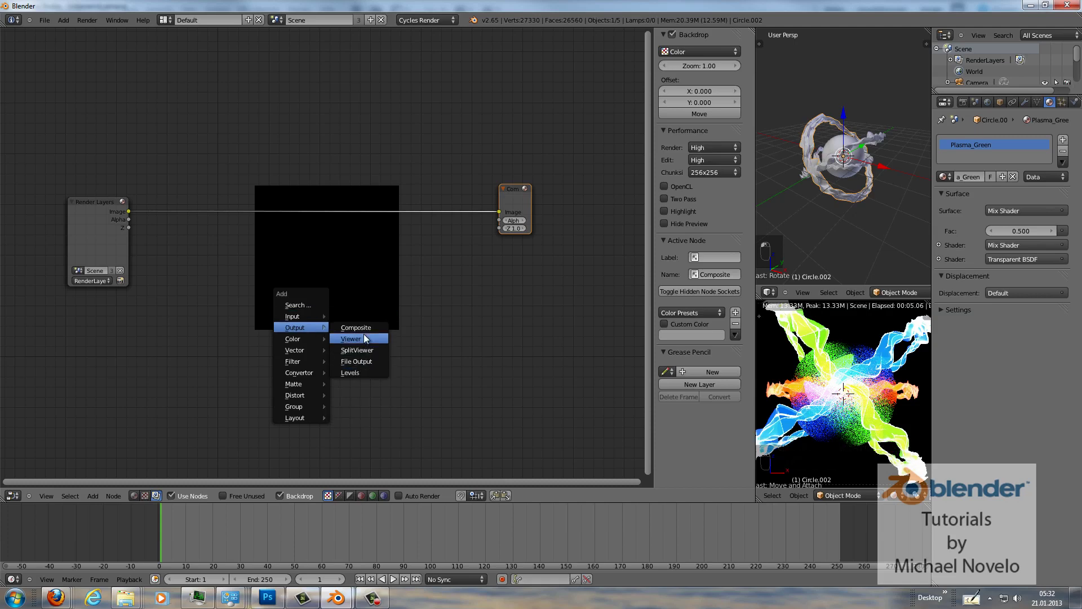
{"action": "left_click", "coordinate": [364, 334]}
{"action": "left_click", "coordinate": [91, 201], "text": "ctrl+shift"}
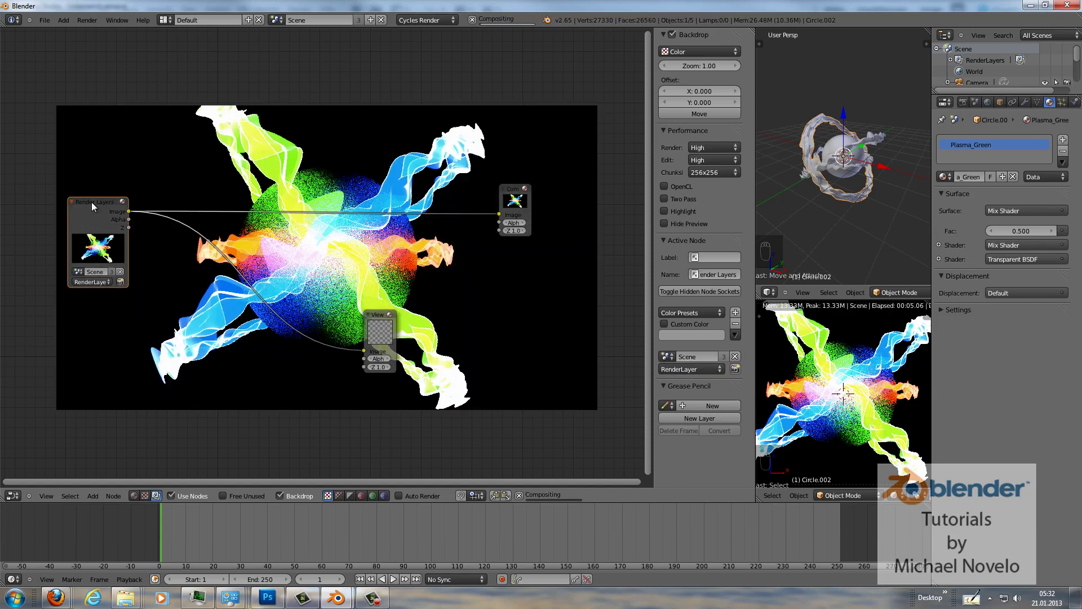
{"action": "left_click_drag", "start_coordinate": [466, 305], "coordinate": [584, 303]}
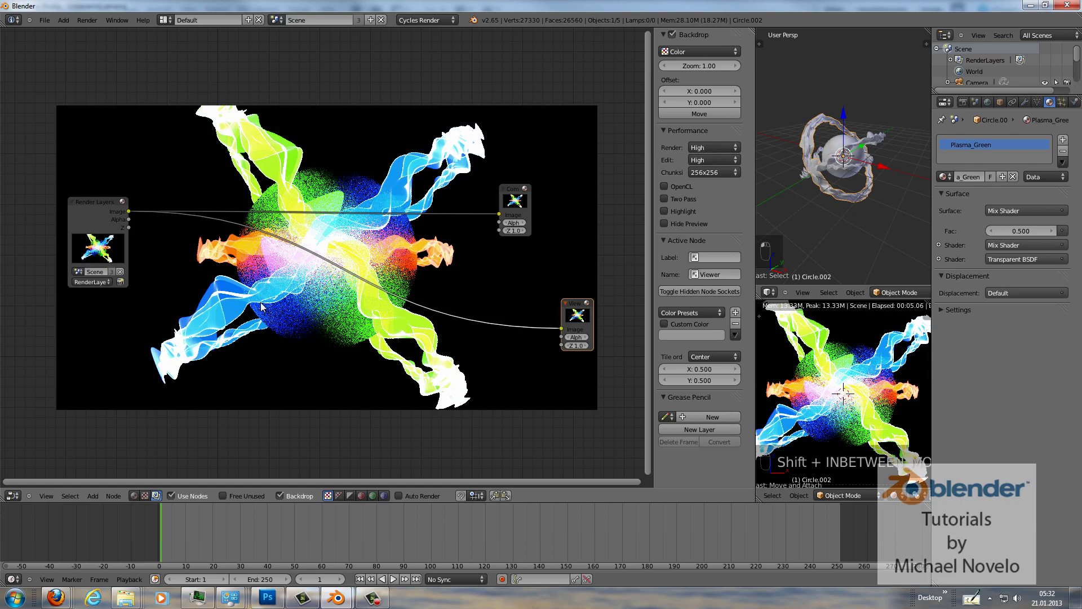
Step: Add a Blur node set to Fast Gaussian with X and Y at 20
{"action": "key", "text": "shift+a"}
{"action": "mouse_move", "coordinate": [246, 348]}
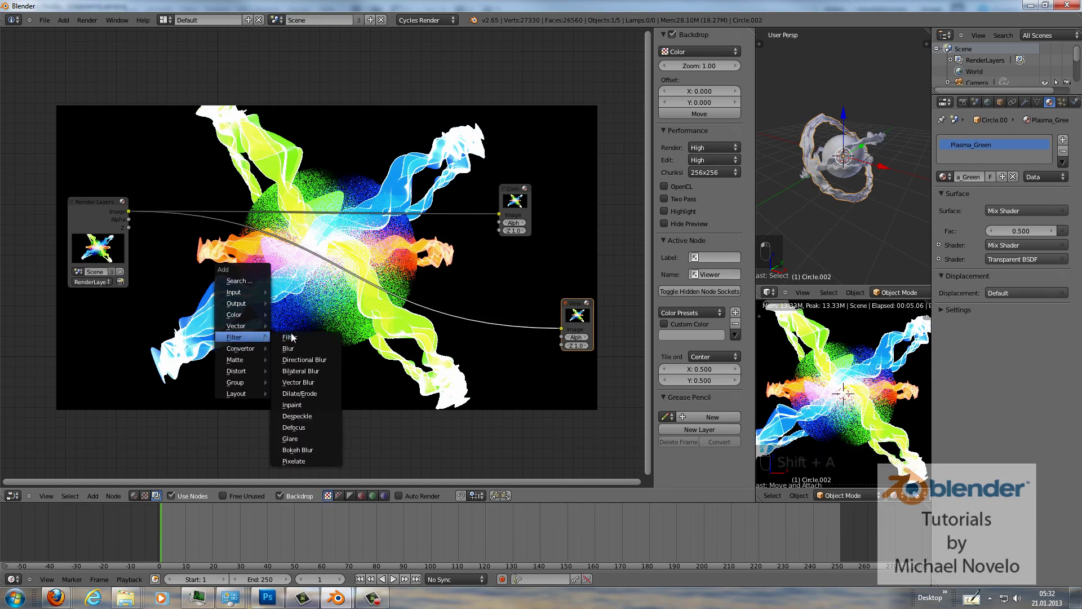
{"action": "left_click", "coordinate": [312, 347]}
{"action": "left_click", "coordinate": [319, 359]}
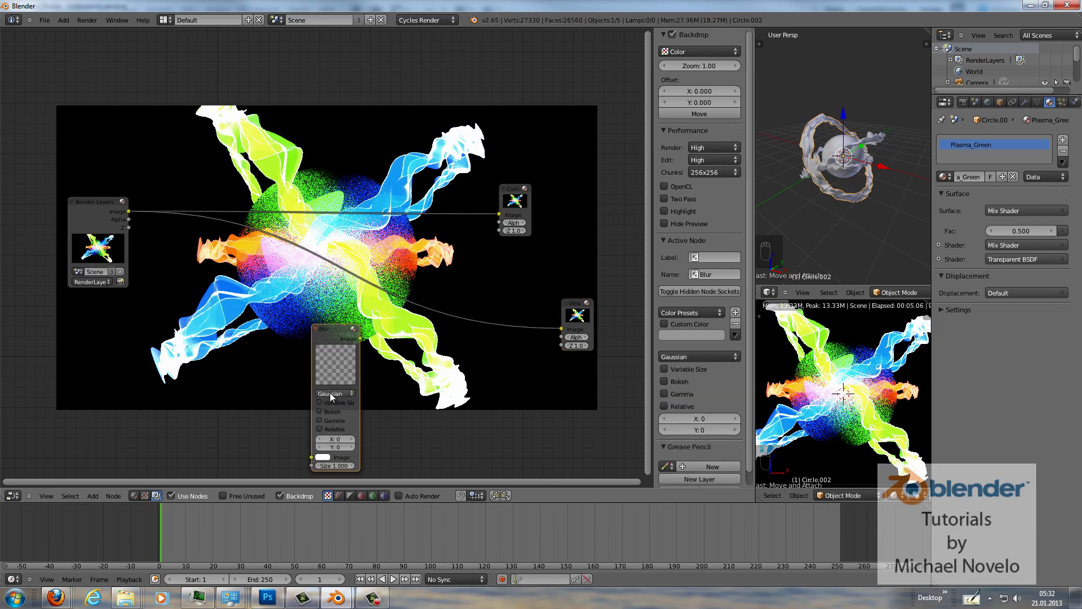
{"action": "left_click", "coordinate": [334, 394]}
{"action": "left_click", "coordinate": [336, 341]}
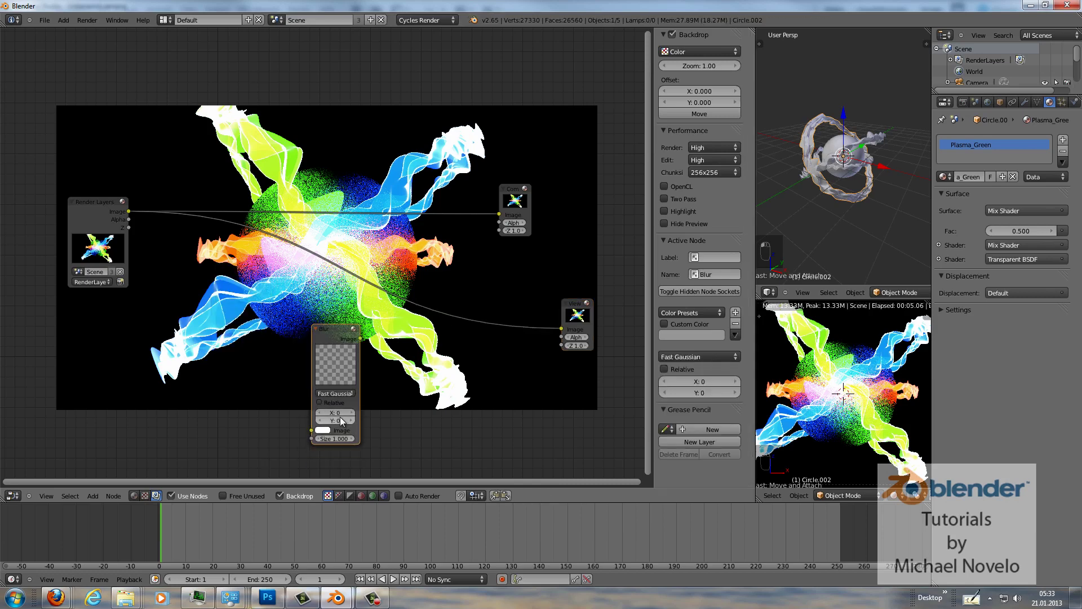
{"action": "type", "text": "20"}
{"action": "key", "text": "Tab"}
{"action": "type", "text": "20"}
{"action": "key", "text": "Return"}
Step: Feed the Render Layers image into the Blur node and send the blurred result to the Viewer
{"action": "left_click_drag", "start_coordinate": [334, 330], "coordinate": [256, 327]}
{"action": "left_click_drag", "start_coordinate": [129, 211], "coordinate": [234, 428]}
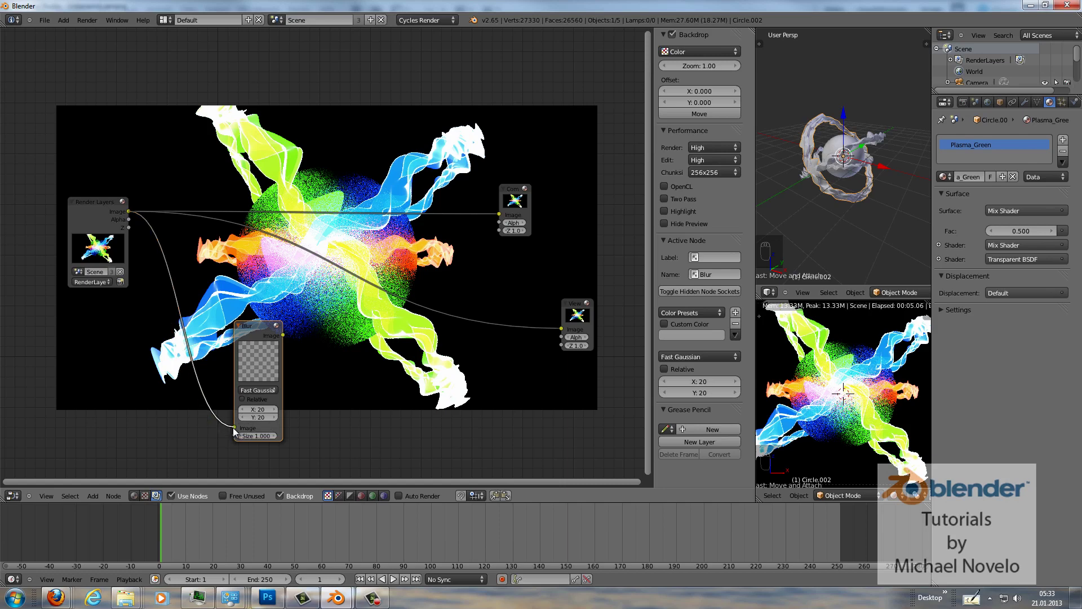
{"action": "left_click", "coordinate": [260, 330], "text": "ctrl+shift"}
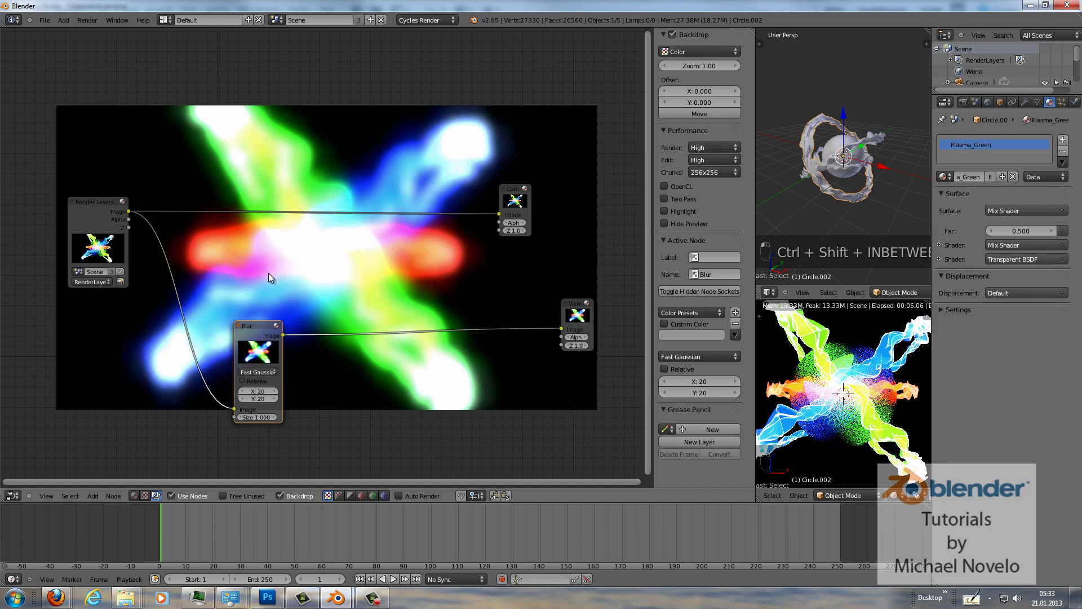
Step: Add a Glare node on the link between the Blur and Viewer nodes, making room for it
{"action": "left_click_drag", "start_coordinate": [252, 322], "coordinate": [228, 302]}
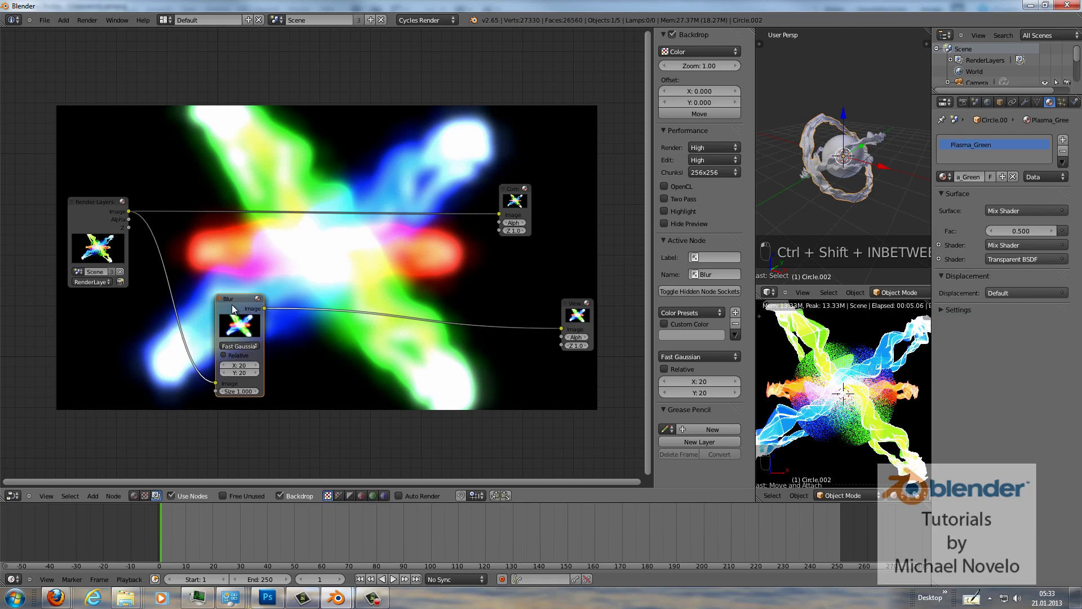
{"action": "key", "text": "shift+a"}
{"action": "mouse_move", "coordinate": [232, 305]}
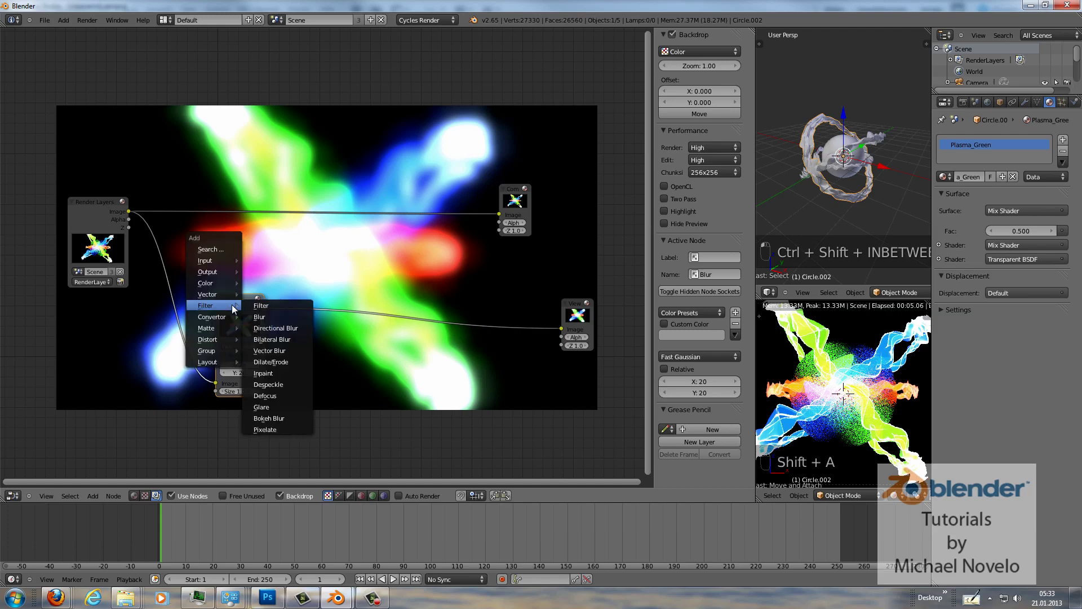
{"action": "left_click", "coordinate": [275, 406]}
{"action": "left_click_drag", "start_coordinate": [311, 385], "coordinate": [403, 265]}
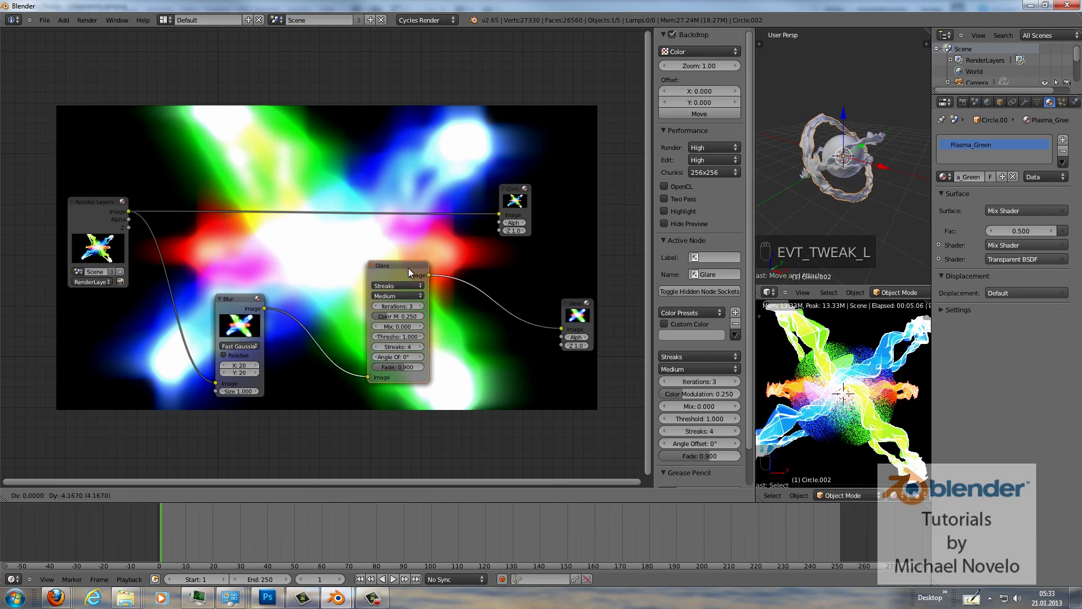
{"action": "left_click_drag", "start_coordinate": [408, 268], "coordinate": [405, 282]}
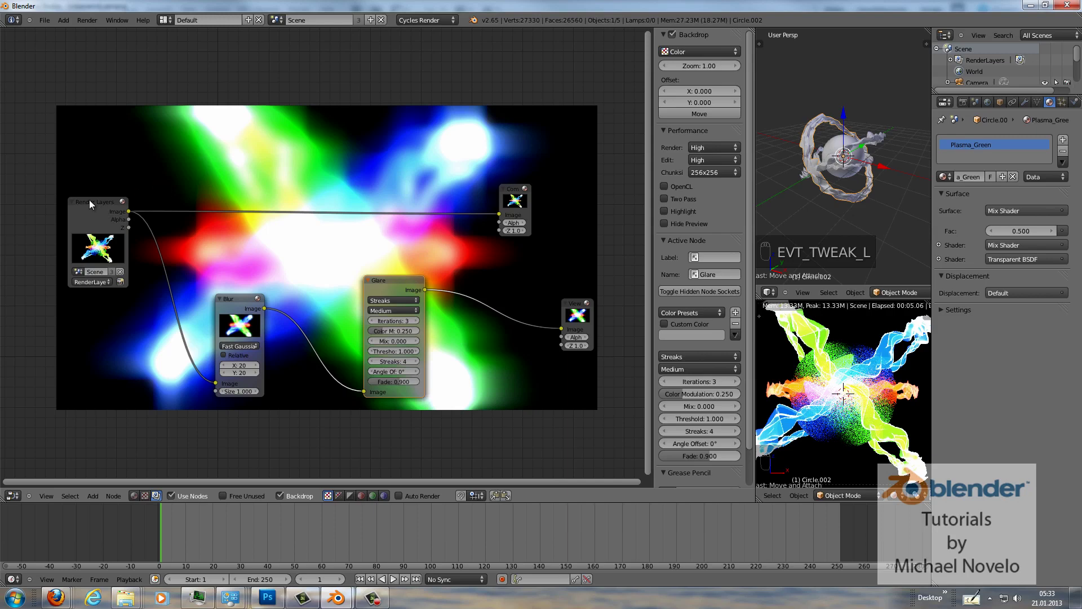
Step: Rearrange the Render Layers, Blur, Glare and Composite nodes to free space before the outputs
{"action": "mouse_move", "coordinate": [89, 199]}
{"action": "left_mouse_down"}
{"action": "mouse_move", "coordinate": [86, 182]}
{"action": "mouse_move", "coordinate": [90, 190]}
{"action": "left_mouse_up"}
{"action": "left_click_drag", "start_coordinate": [231, 299], "coordinate": [210, 298]}
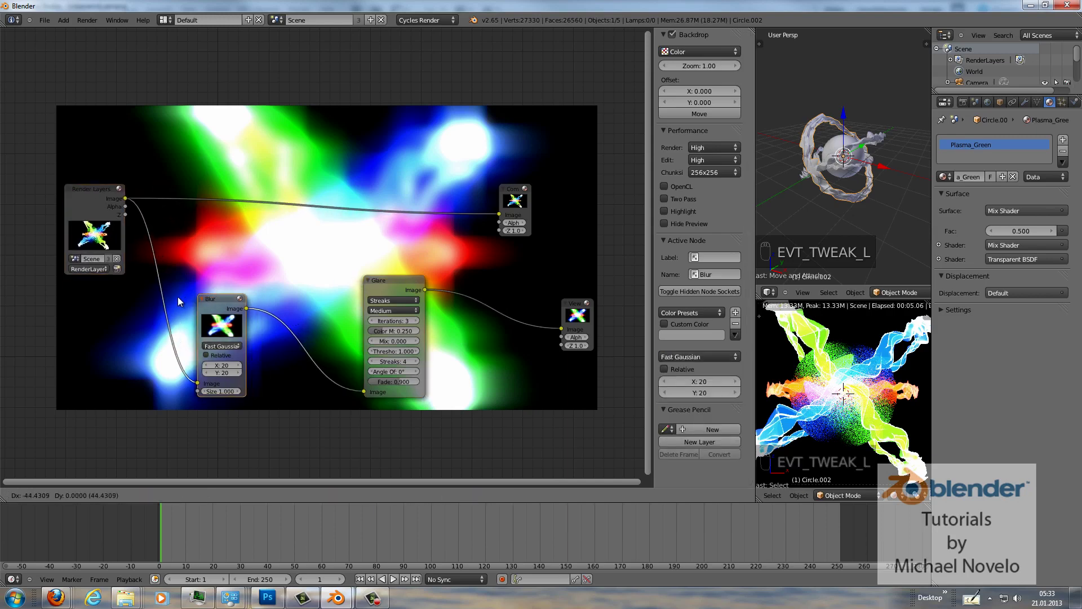
{"action": "left_click_drag", "start_coordinate": [372, 282], "coordinate": [327, 285]}
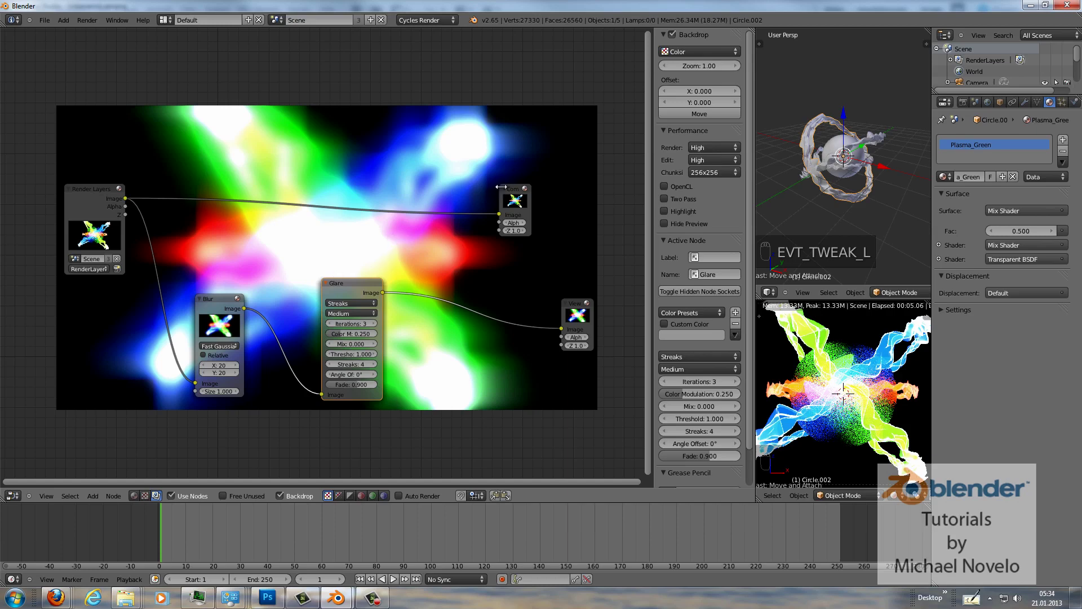
{"action": "left_click_drag", "start_coordinate": [514, 188], "coordinate": [643, 92]}
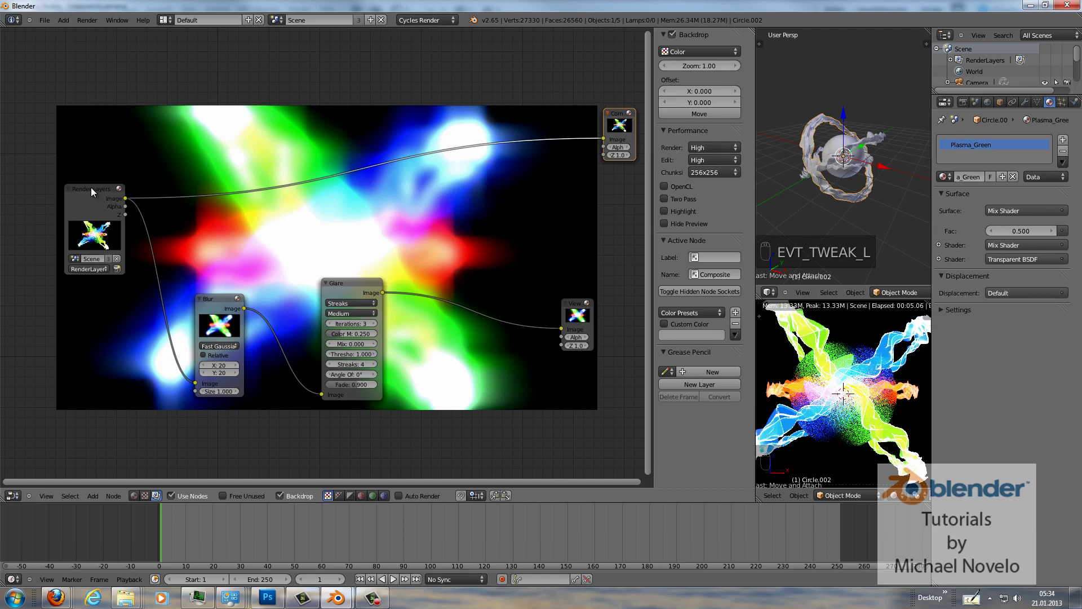
{"action": "left_click_drag", "start_coordinate": [89, 188], "coordinate": [60, 186]}
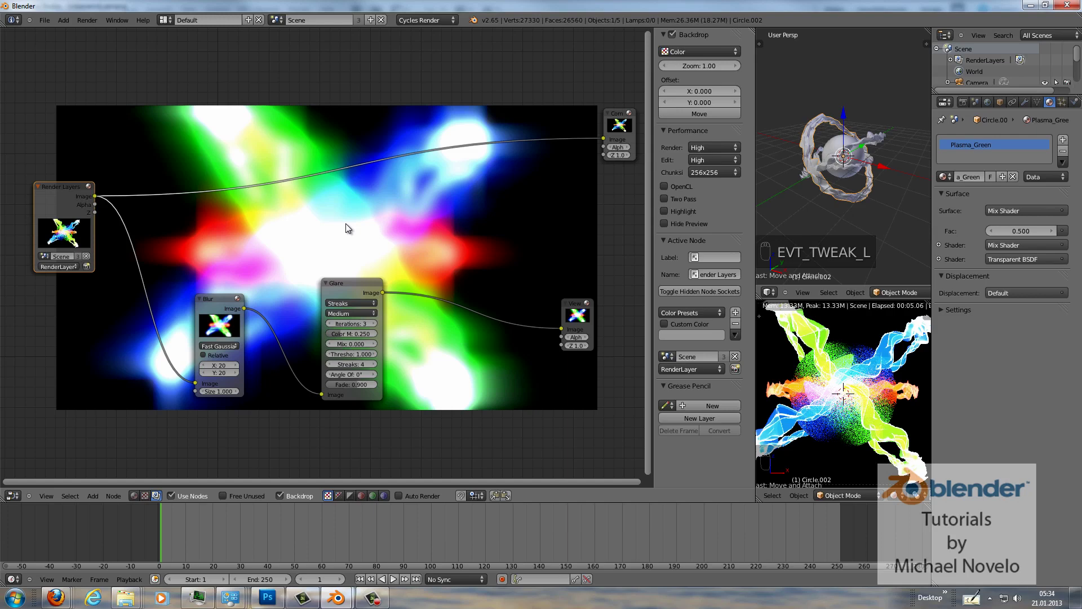
Step: Add a Mix node with the Multiply blend type and place it above the Viewer node
{"action": "key", "text": "shift+a"}
{"action": "mouse_move", "coordinate": [346, 224]}
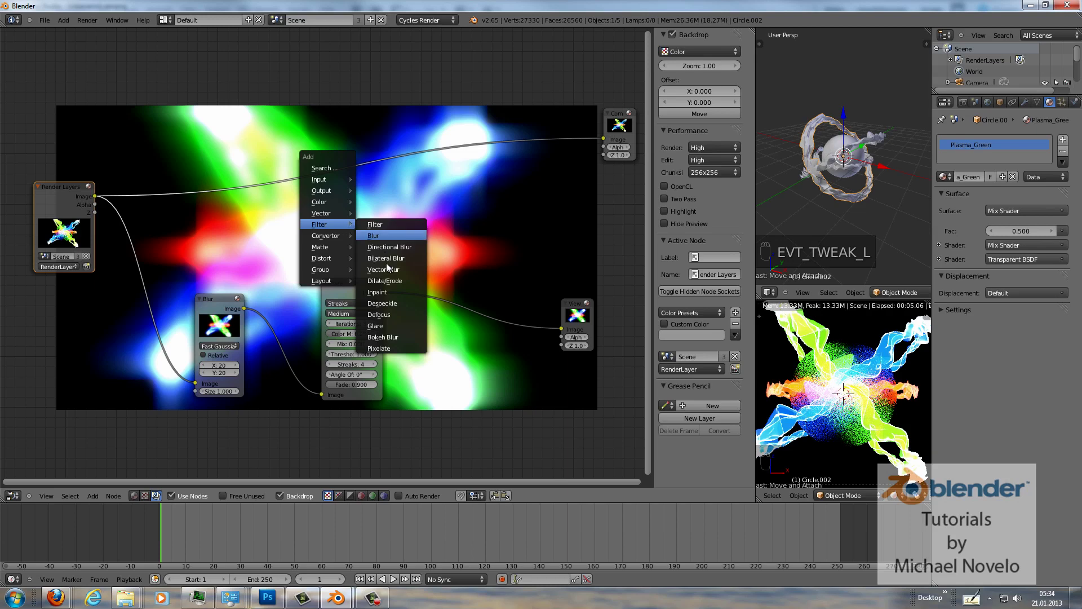
{"action": "mouse_move", "coordinate": [328, 181]}
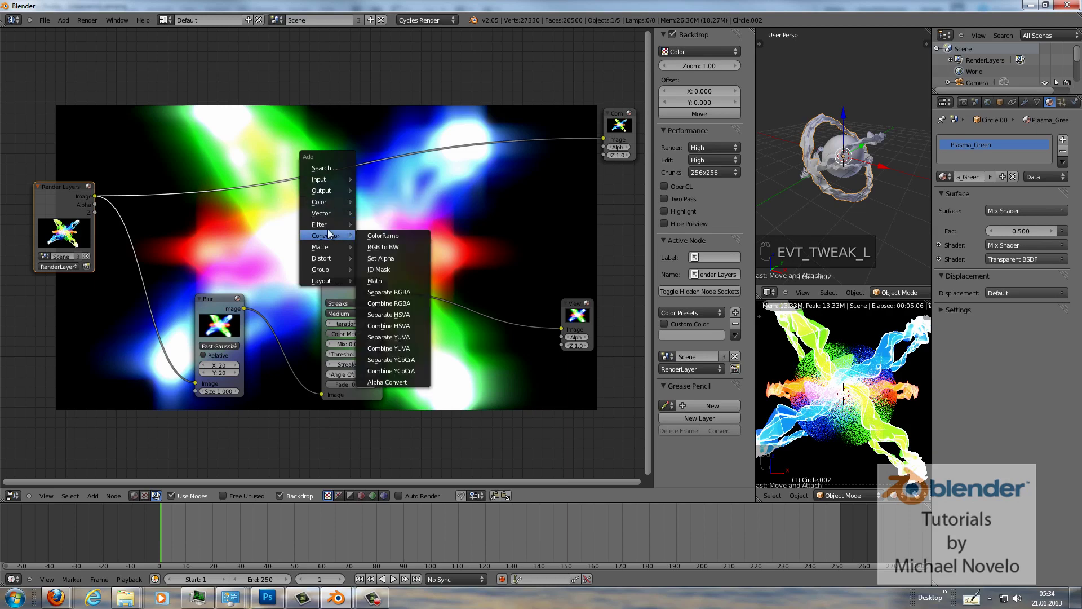
{"action": "mouse_move", "coordinate": [330, 201]}
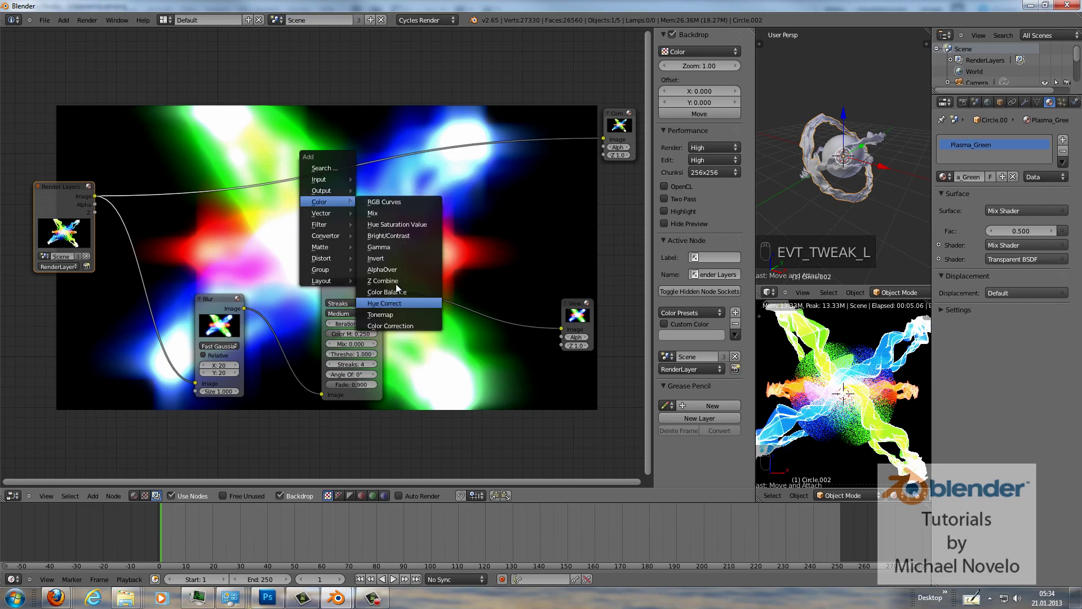
{"action": "left_click", "coordinate": [392, 212]}
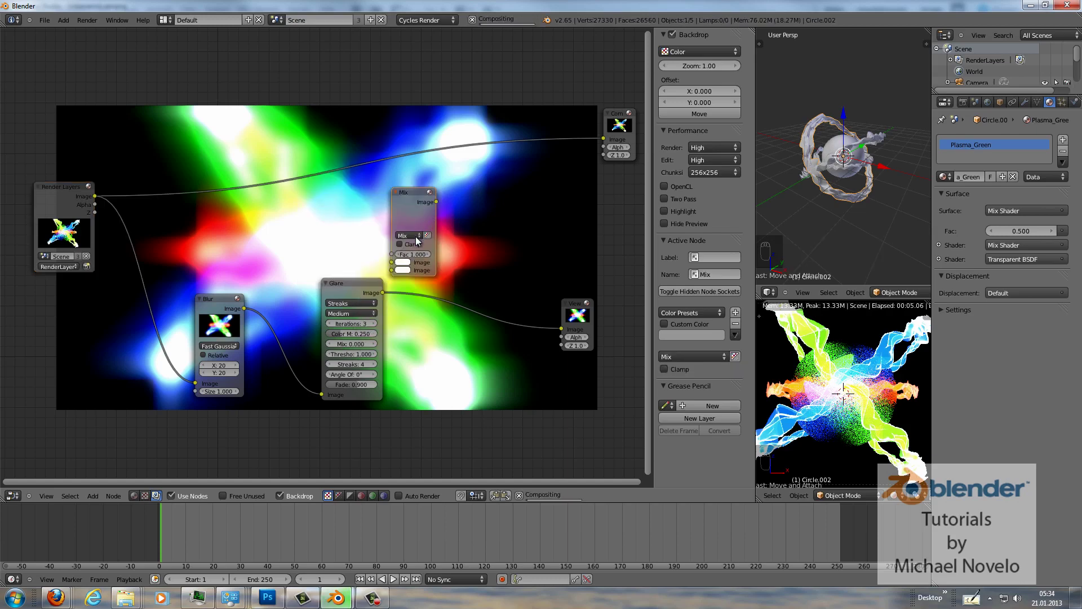
{"action": "left_click", "coordinate": [415, 236]}
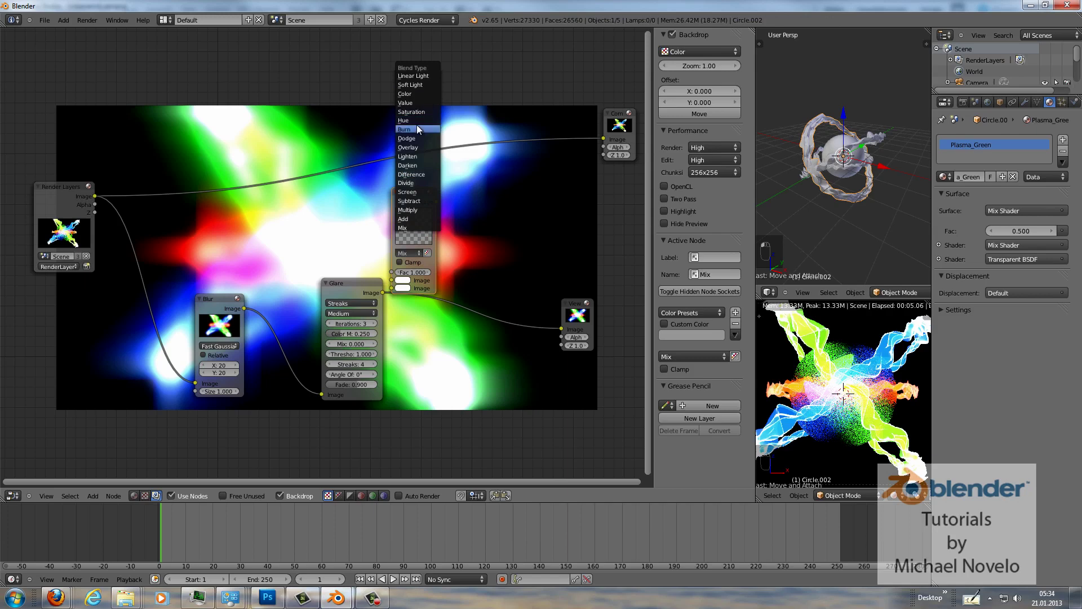
{"action": "left_click", "coordinate": [415, 209]}
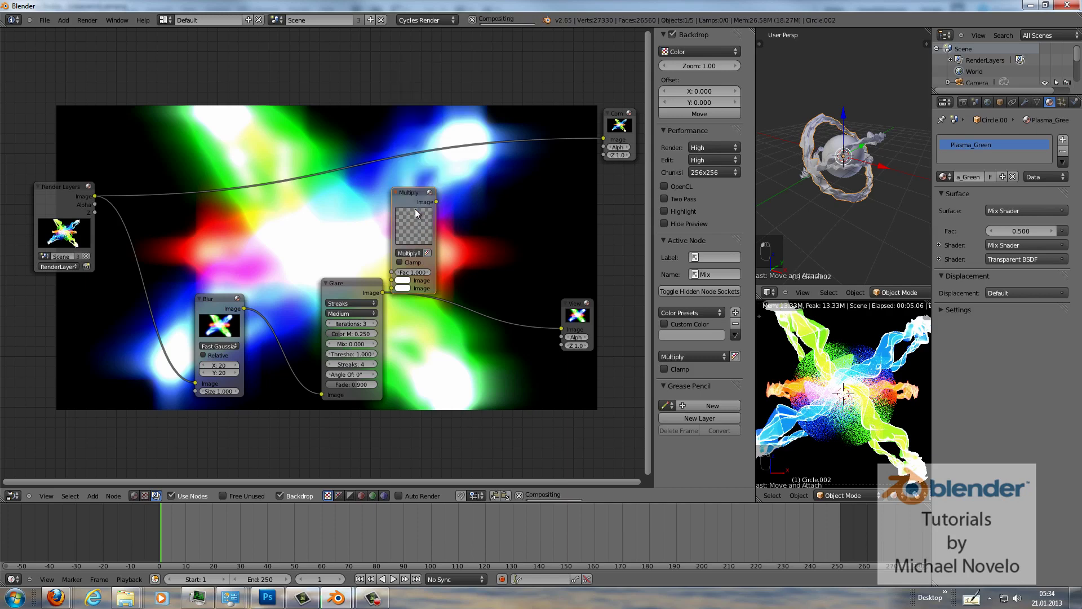
{"action": "left_click_drag", "start_coordinate": [410, 192], "coordinate": [549, 162]}
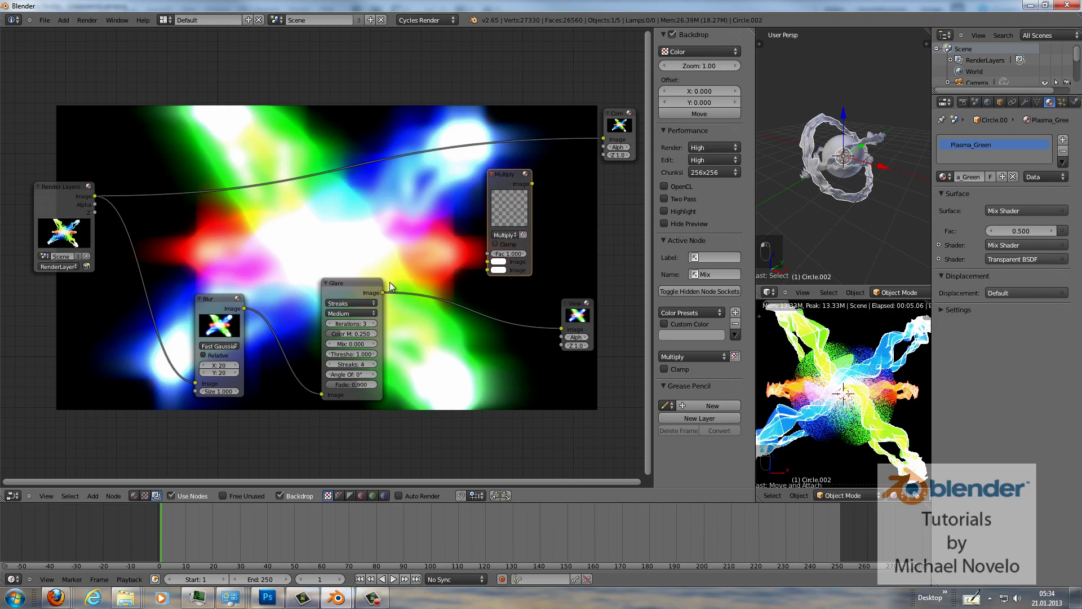
Step: Link the Glare and Render Layers images into the Multiply node and send its output to the Viewer
{"action": "left_click_drag", "start_coordinate": [383, 293], "coordinate": [488, 270]}
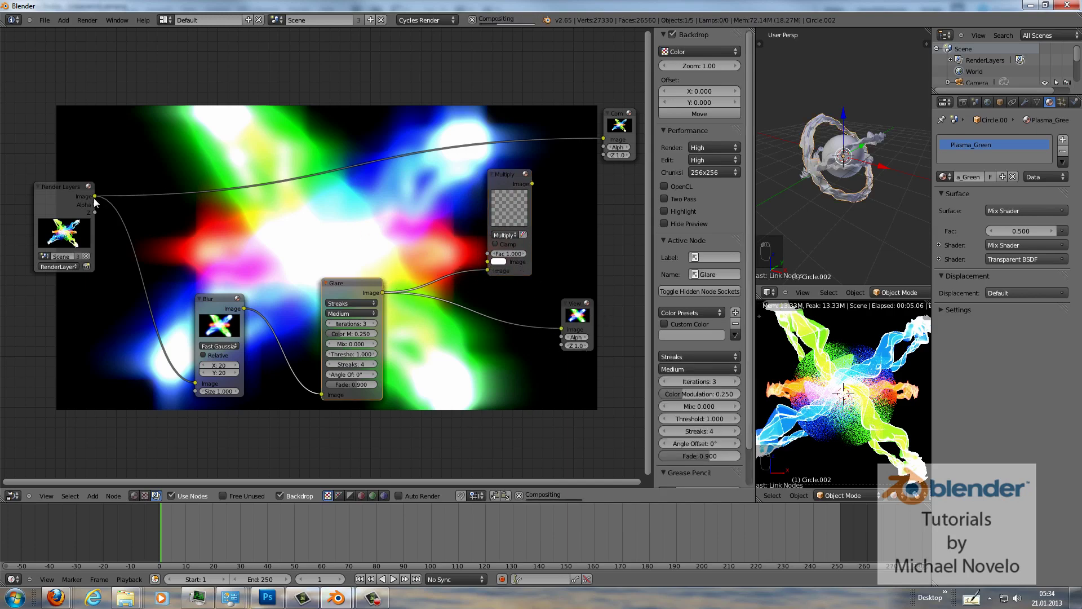
{"action": "left_click_drag", "start_coordinate": [94, 197], "coordinate": [487, 243]}
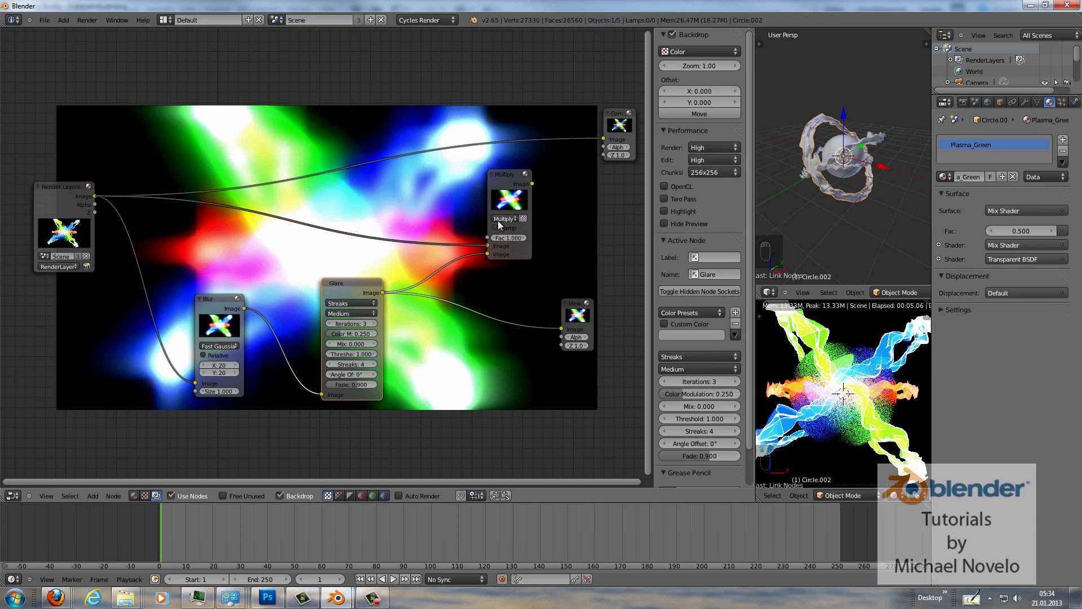
{"action": "left_click", "coordinate": [506, 175], "text": "ctrl+shift"}
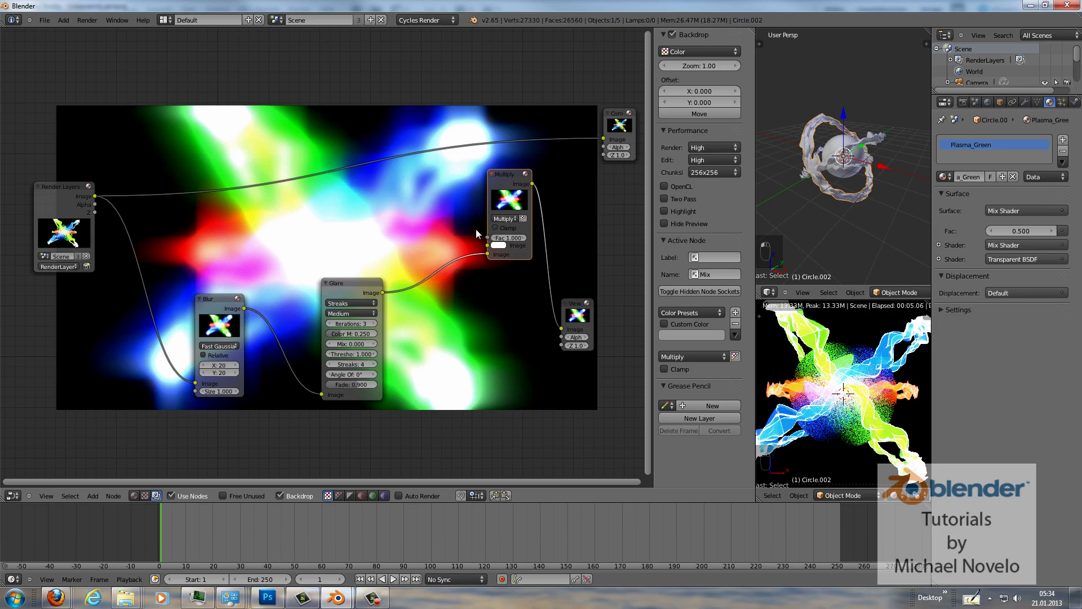
Step: Set the Multiply node's factor to 0.5 and change its blend type to Mix
{"action": "type", "text": "0.5"}
{"action": "key", "text": "Return"}
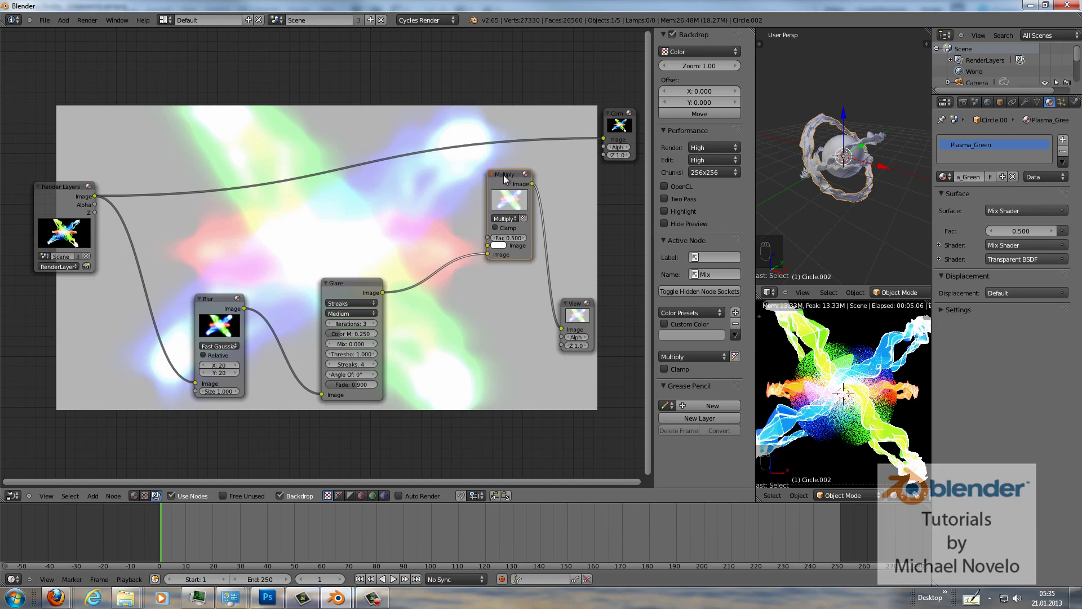
{"action": "left_click_drag", "start_coordinate": [504, 179], "coordinate": [462, 239]}
{"action": "left_click", "coordinate": [461, 277]}
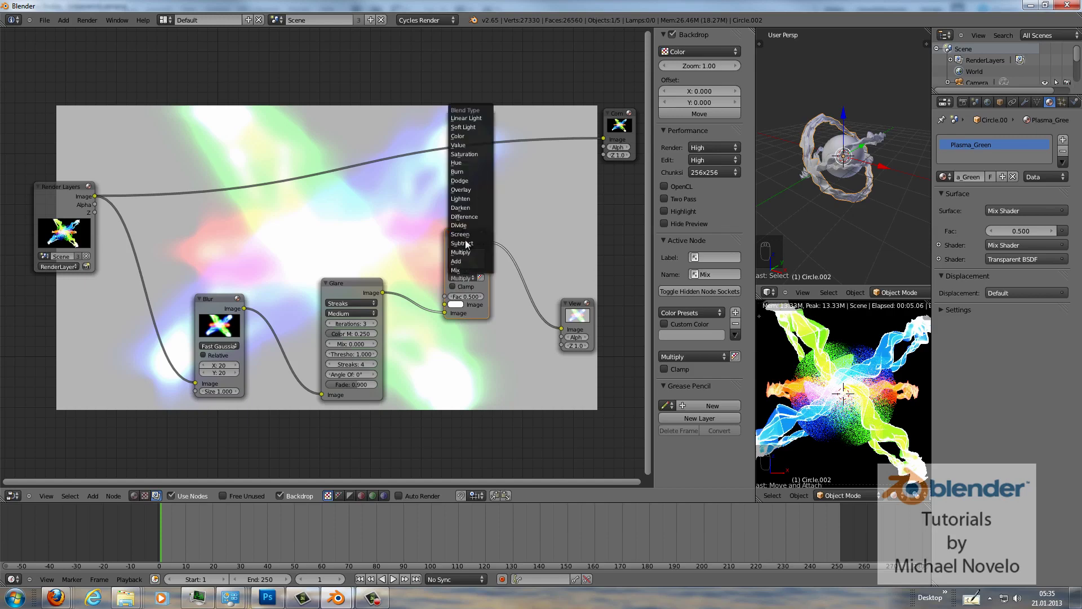
{"action": "left_click", "coordinate": [468, 270]}
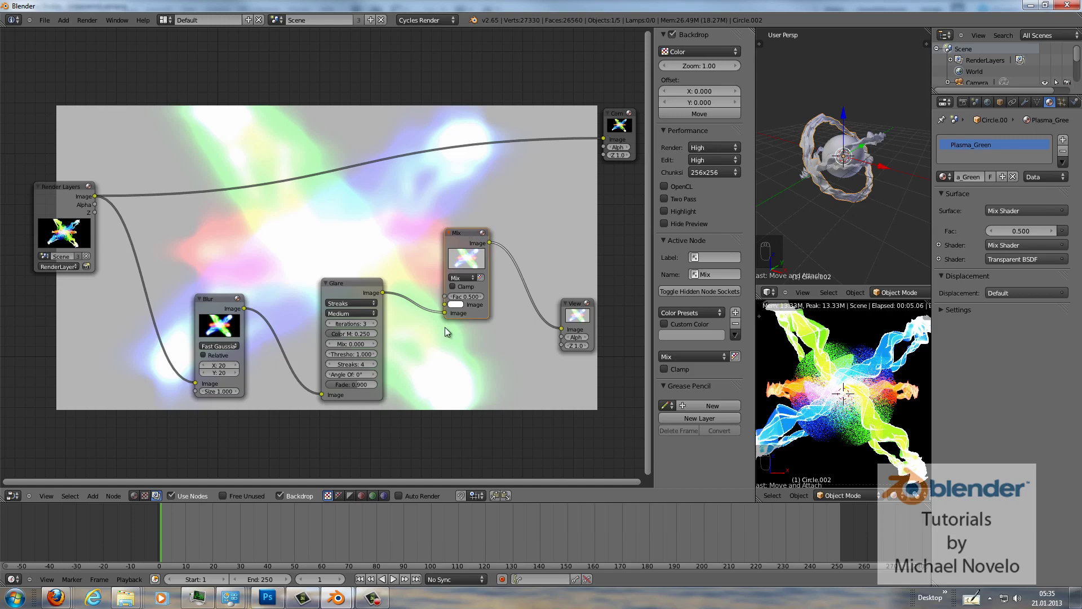
Step: Raise the Mix node, feeding the Render Layers image into its first image input and the Glare image into its second
{"action": "left_click_drag", "start_coordinate": [445, 310], "coordinate": [445, 304]}
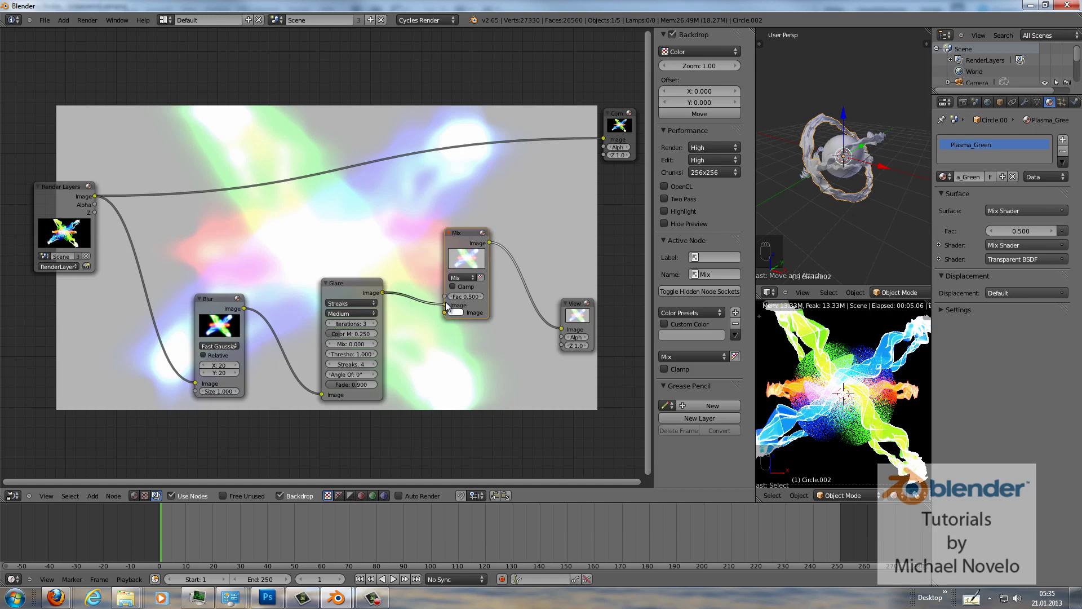
{"action": "left_click_drag", "start_coordinate": [464, 236], "coordinate": [515, 183]}
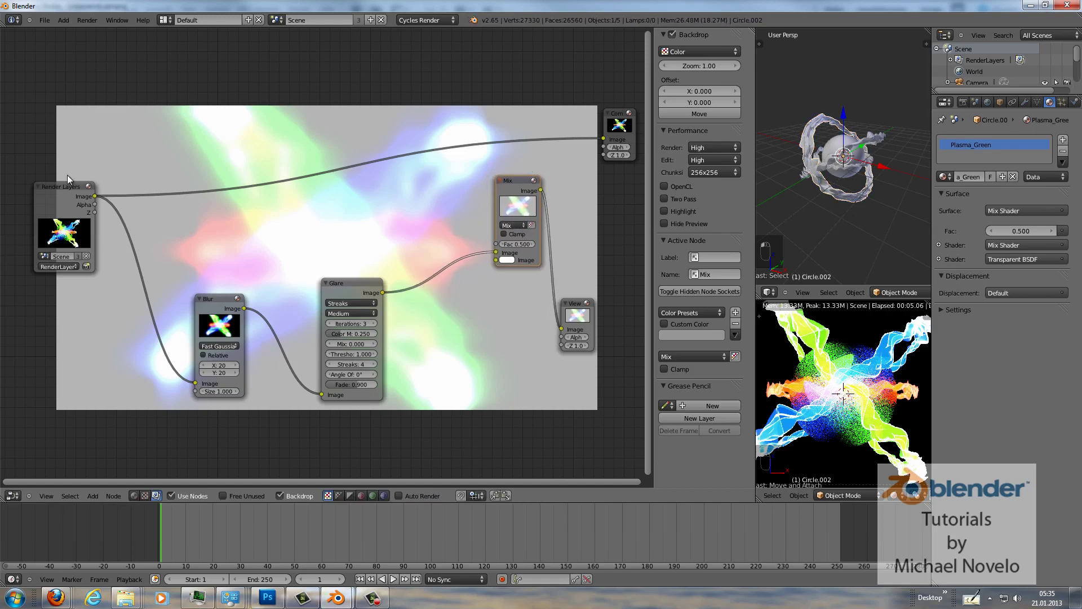
{"action": "left_click_drag", "start_coordinate": [95, 195], "coordinate": [495, 252]}
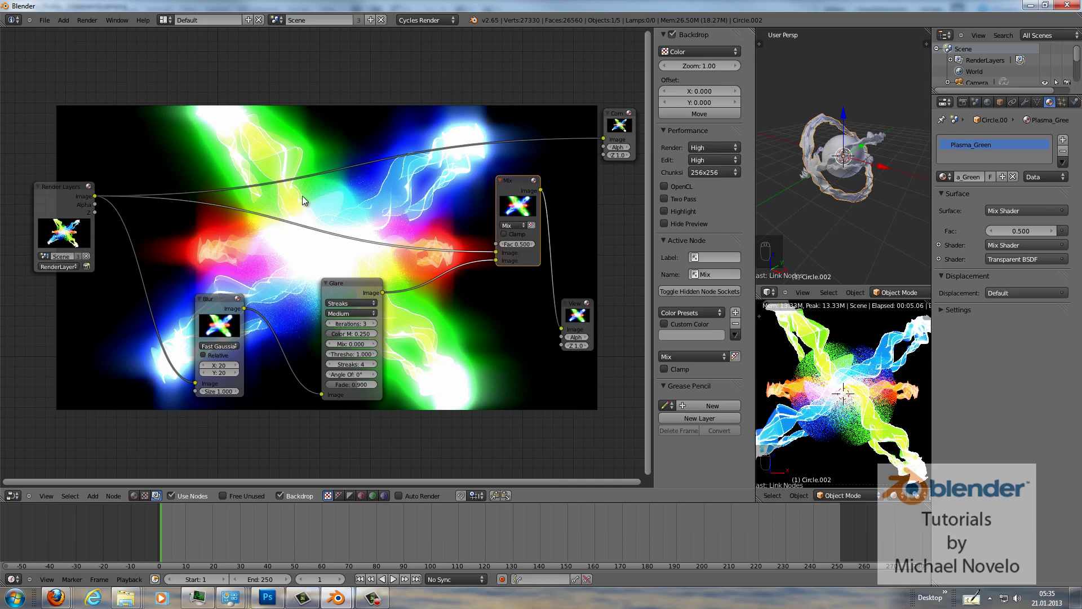
Step: Try a factor of 0.4 on the Mix node, then return the factor to 0.5
{"action": "left_click", "coordinate": [519, 245]}
{"action": "type", "text": "0.4"}
{"action": "key", "text": "Return"}
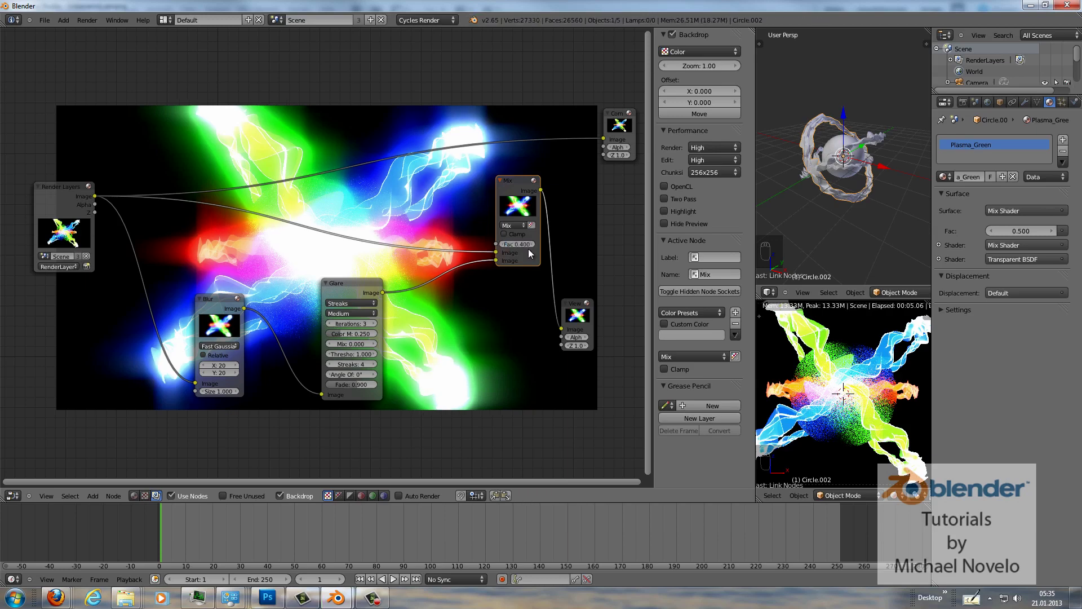
{"action": "left_click", "coordinate": [526, 244]}
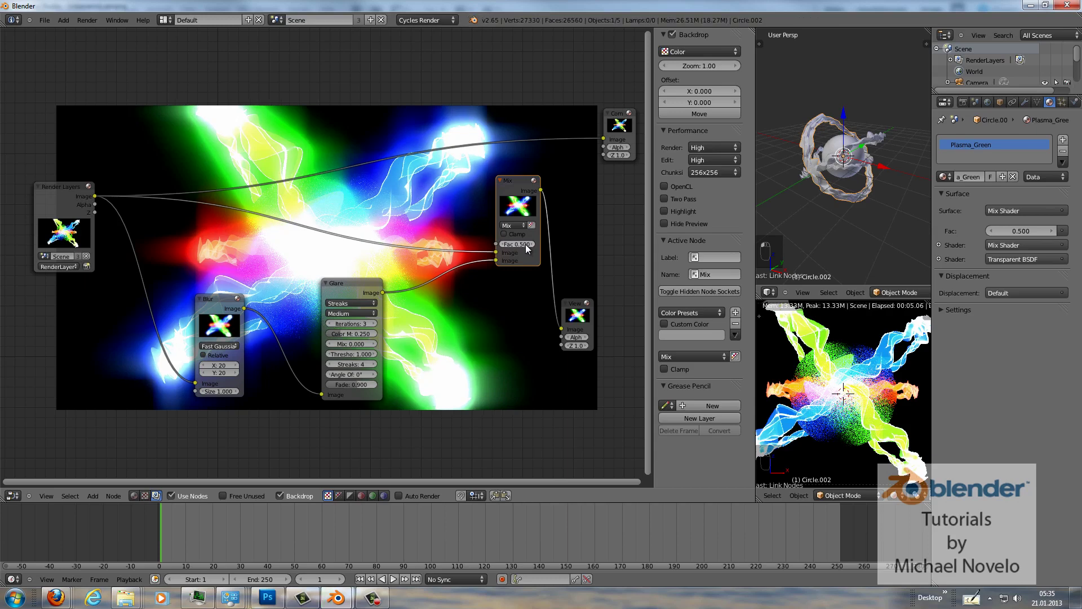
Step: Set the Mix node's factor to 0.3
{"action": "left_click", "coordinate": [514, 243]}
{"action": "key", "text": "BackSpace"}
{"action": "type", "text": "0.3"}
{"action": "key", "text": "Return"}
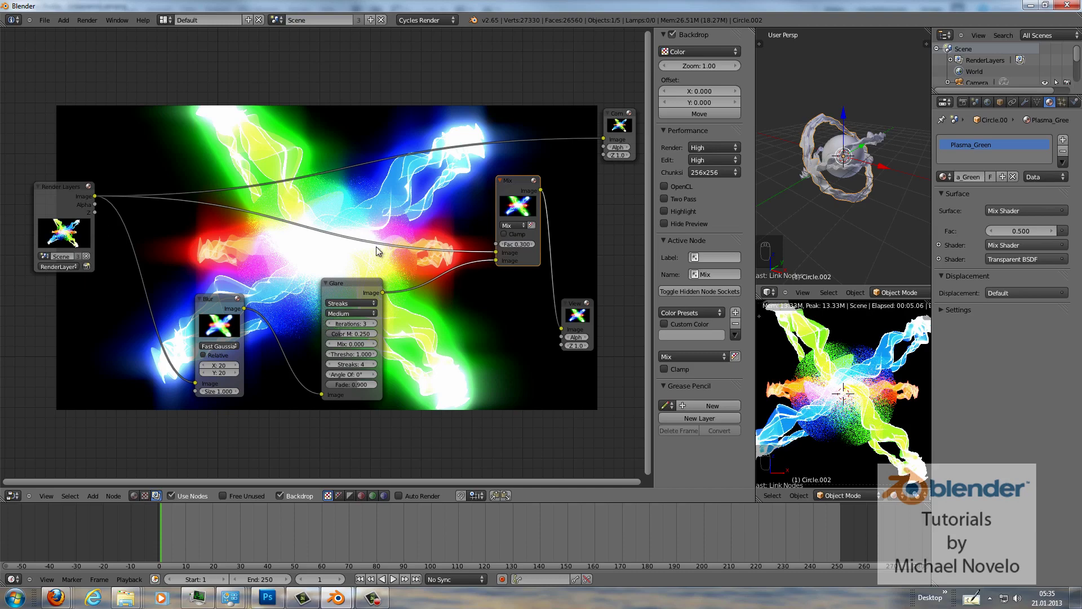
Step: In the camera view, rotate the green plasma ring about -18°, enlarge it about 1.32 times and fine-tune its rotation
{"action": "scroll", "coordinate": [377, 245], "scroll_direction": "up", "scroll_amount": 1}
{"action": "scroll", "coordinate": [377, 246], "scroll_direction": "down", "scroll_amount": 1}
{"action": "key", "text": "KP_0"}
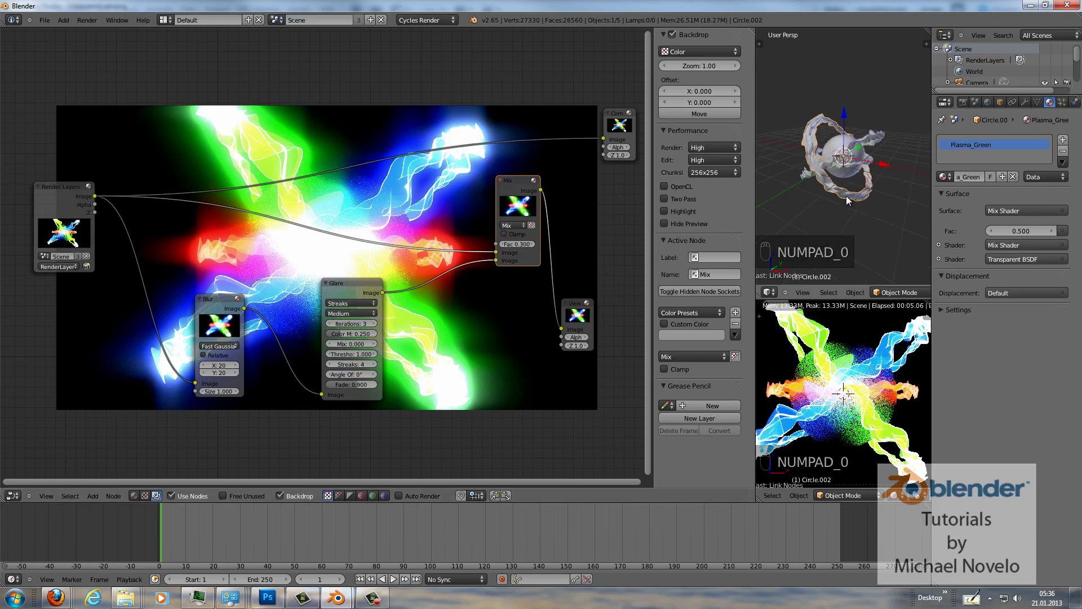
{"action": "scroll", "coordinate": [872, 188], "scroll_direction": "down", "scroll_amount": 3}
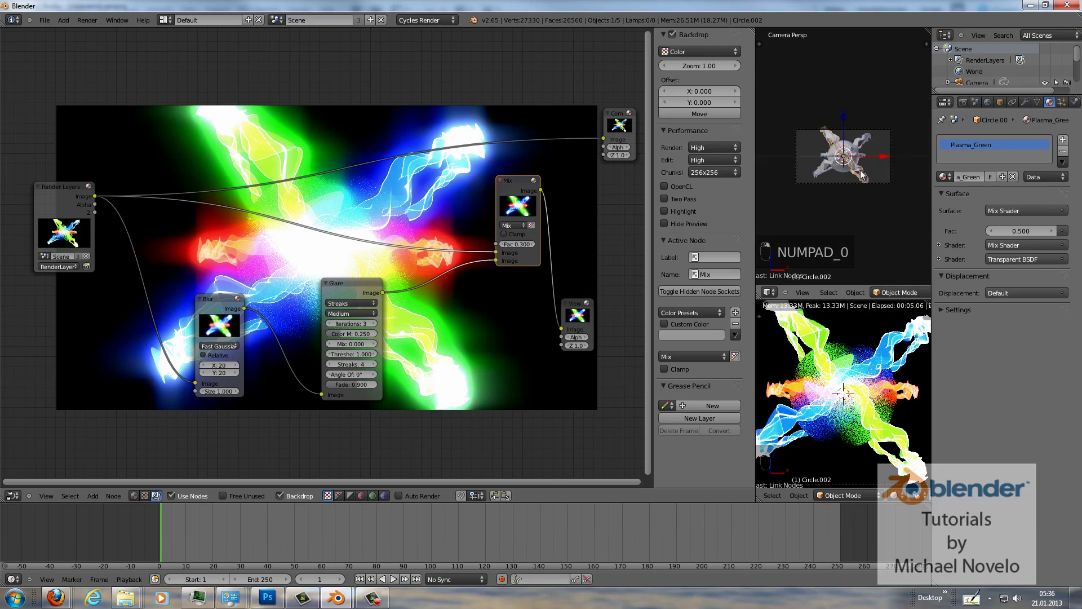
{"action": "key", "text": "r"}
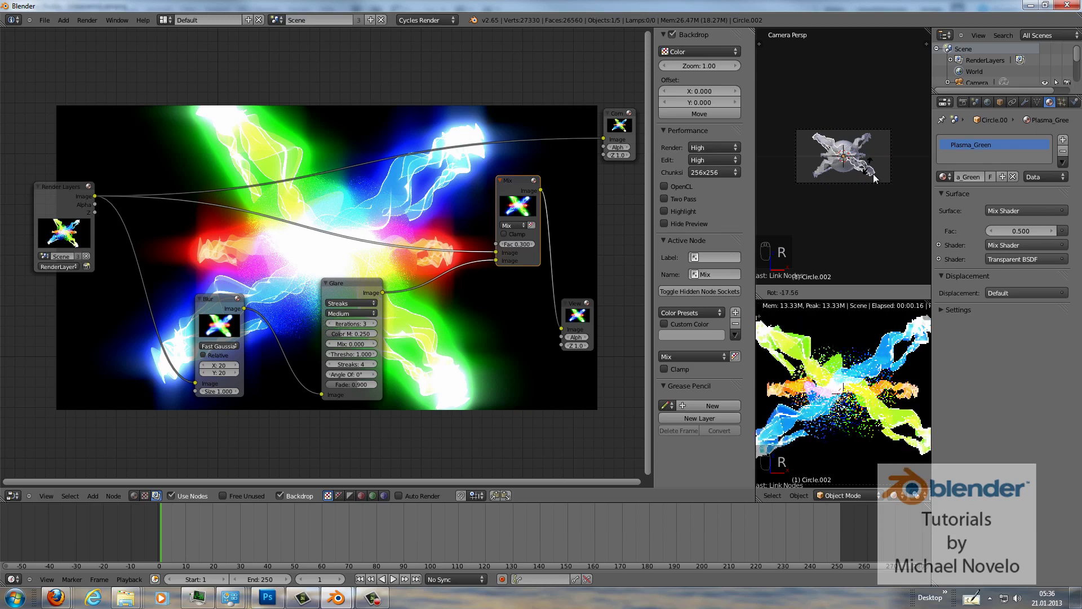
{"action": "left_click", "coordinate": [874, 174]}
{"action": "key", "text": "s"}
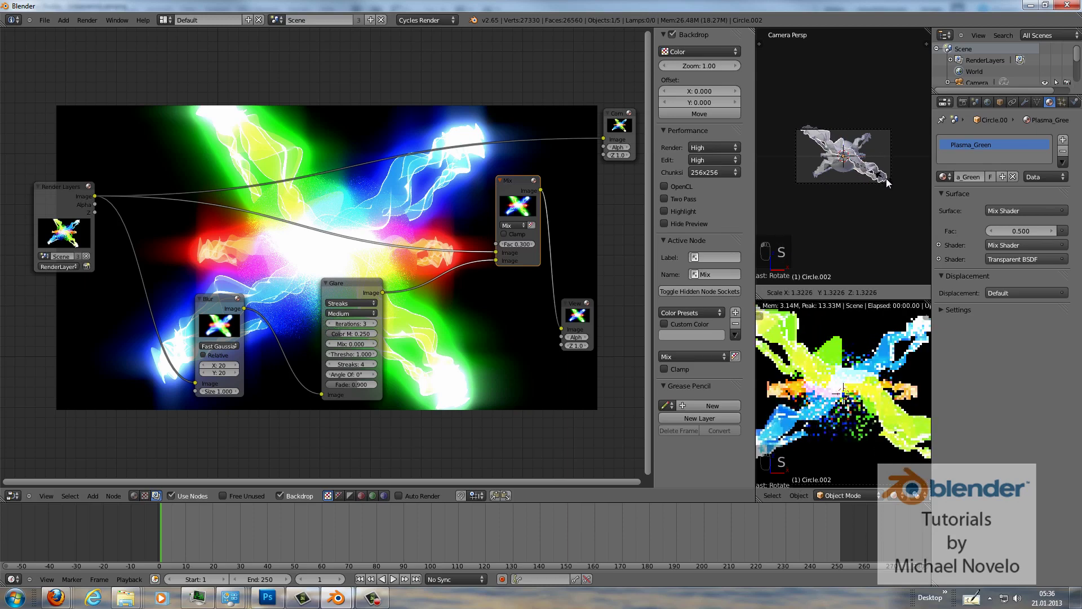
{"action": "left_click", "coordinate": [887, 178]}
{"action": "key", "text": "r"}
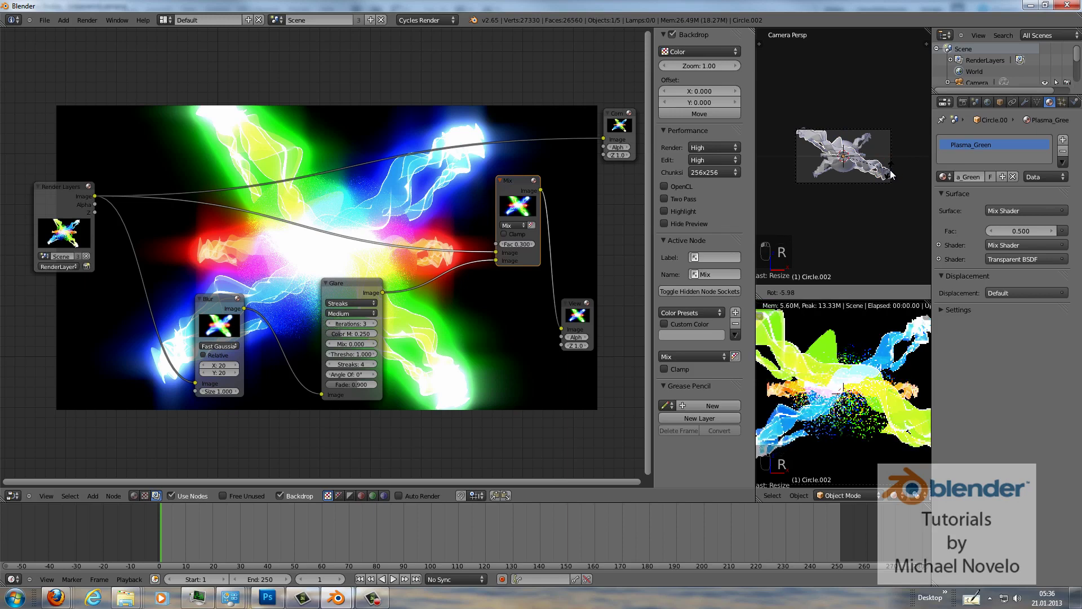
{"action": "left_click", "coordinate": [856, 133]}
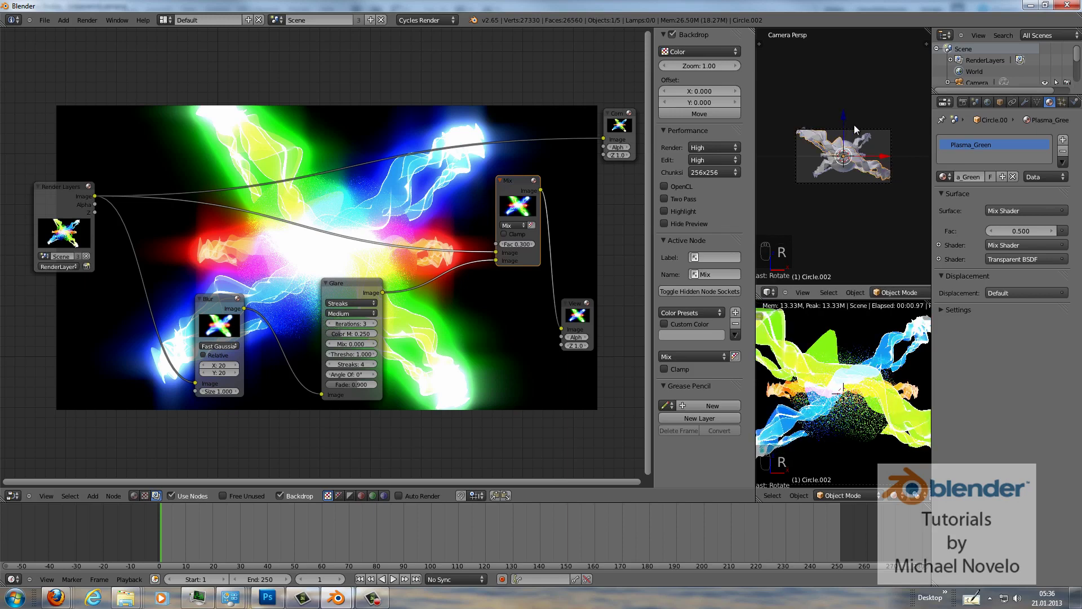
Step: Select the blue plasma ring, enlarge it about 1.32 times and rotate it slightly within the camera frame
{"action": "right_click", "coordinate": [871, 139]}
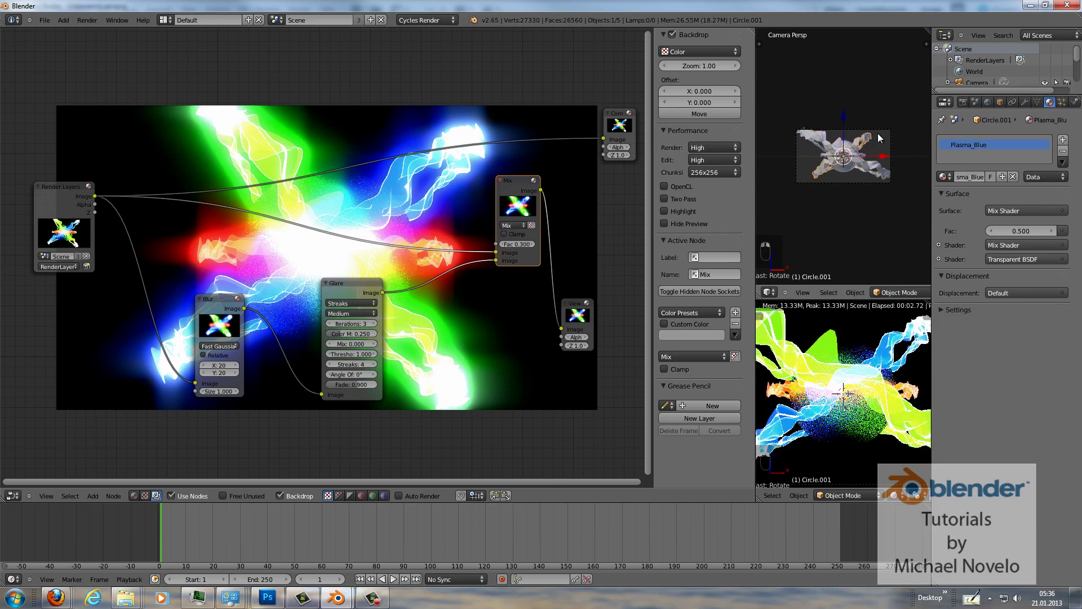
{"action": "key", "text": "r"}
{"action": "key", "text": "s"}
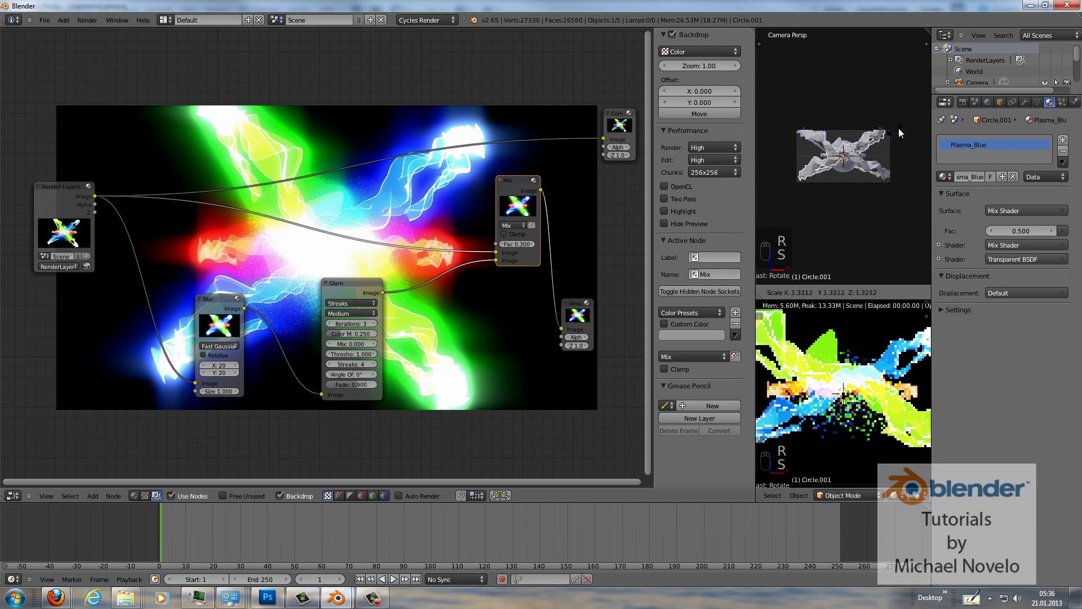
{"action": "left_click", "coordinate": [899, 133]}
{"action": "key", "text": "r"}
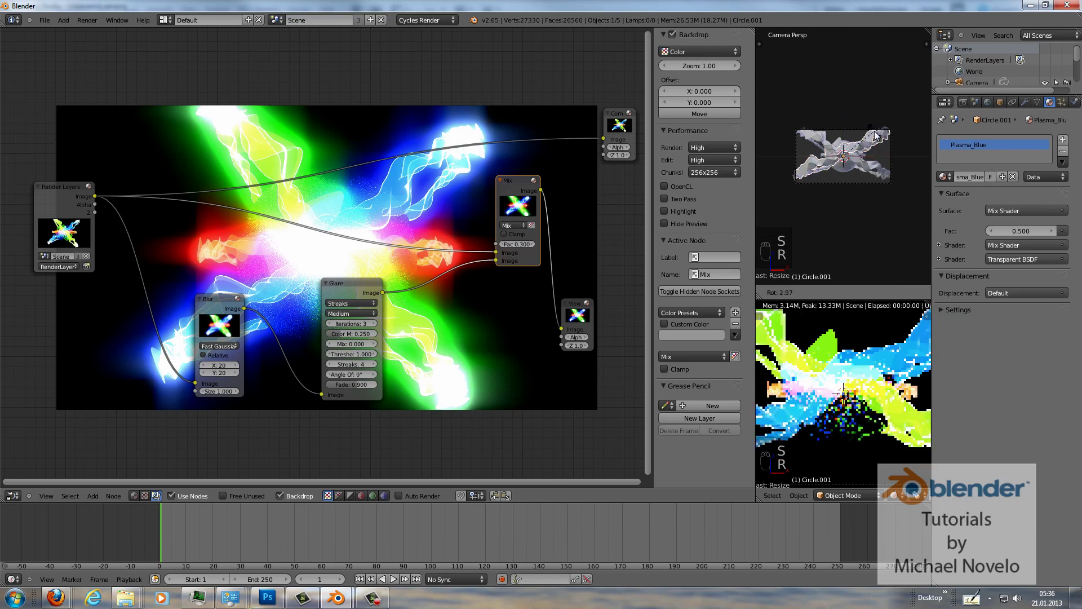
{"action": "left_click", "coordinate": [871, 144]}
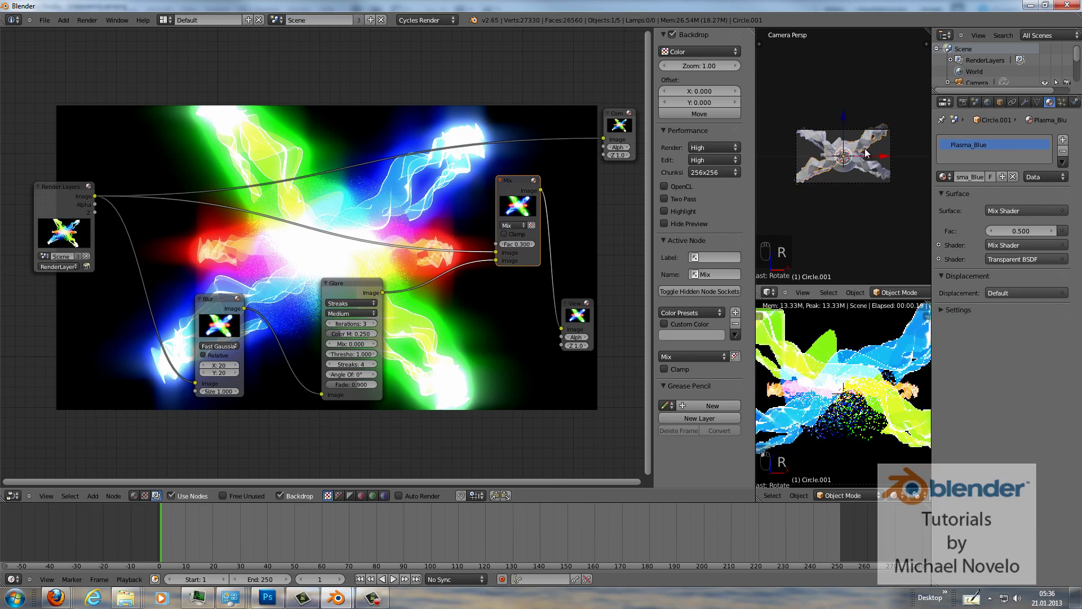
Step: Scale the blue plasma ring along the Y axis to about 0.71
{"action": "middle_click_drag", "start_coordinate": [861, 165], "coordinate": [795, 194]}
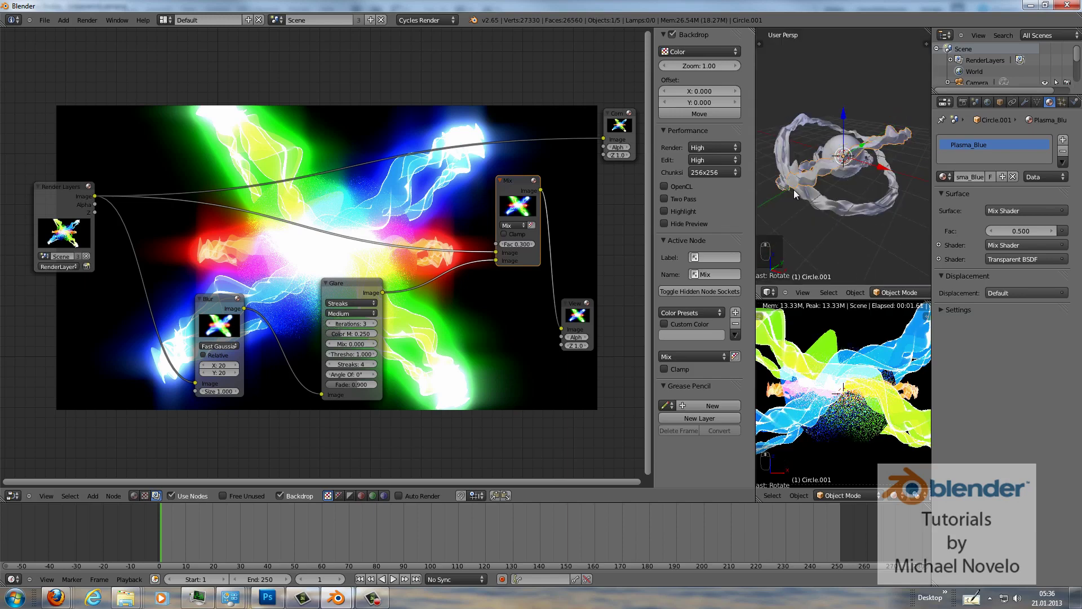
{"action": "middle_click_drag", "start_coordinate": [866, 149], "coordinate": [890, 159]}
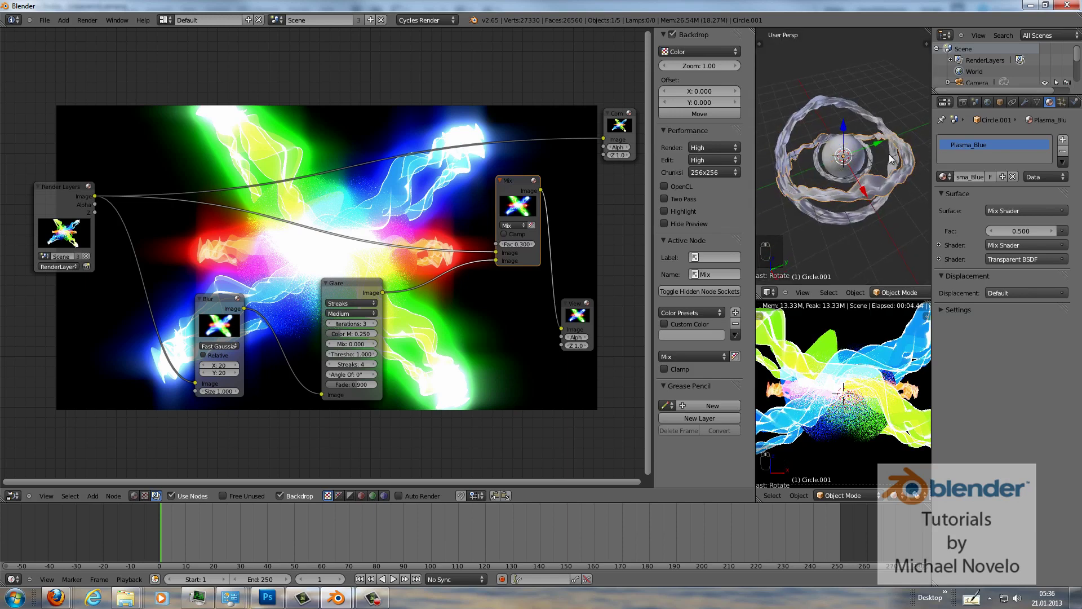
{"action": "key", "text": "s"}
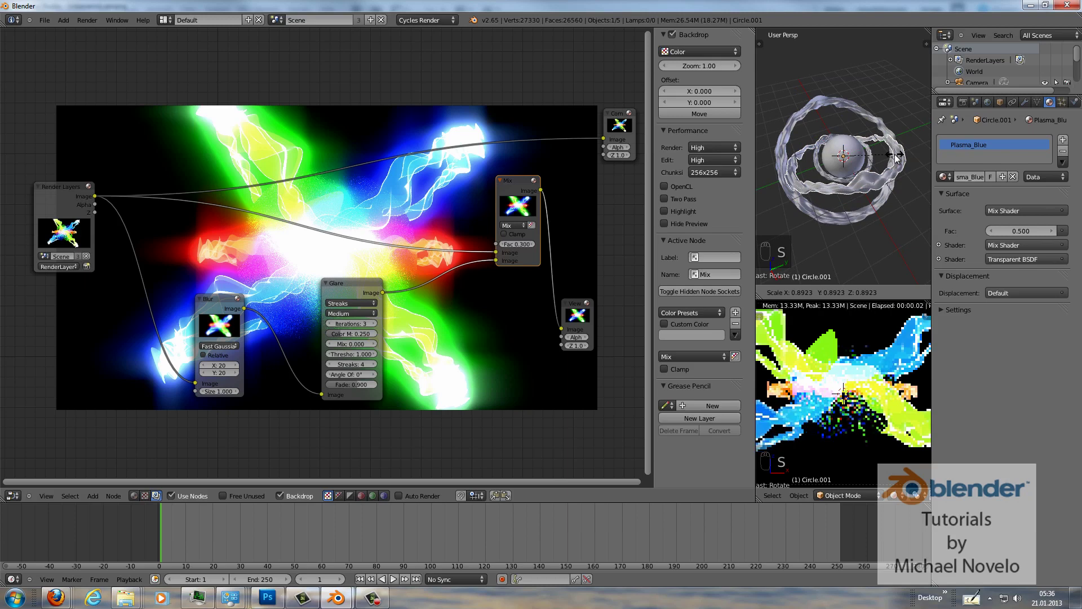
{"action": "key", "text": "y"}
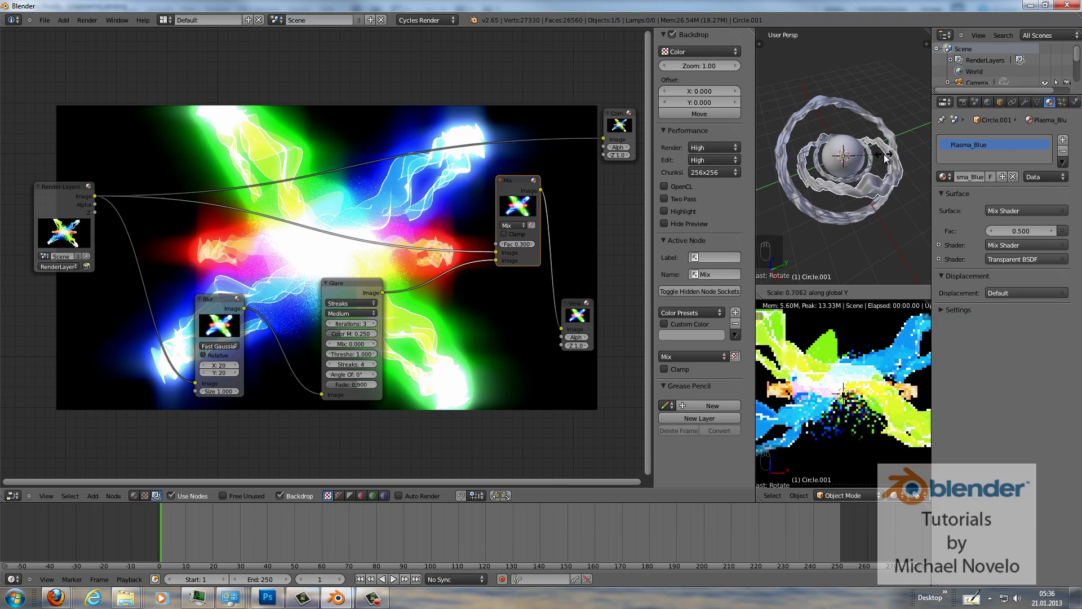
{"action": "left_click", "coordinate": [885, 158]}
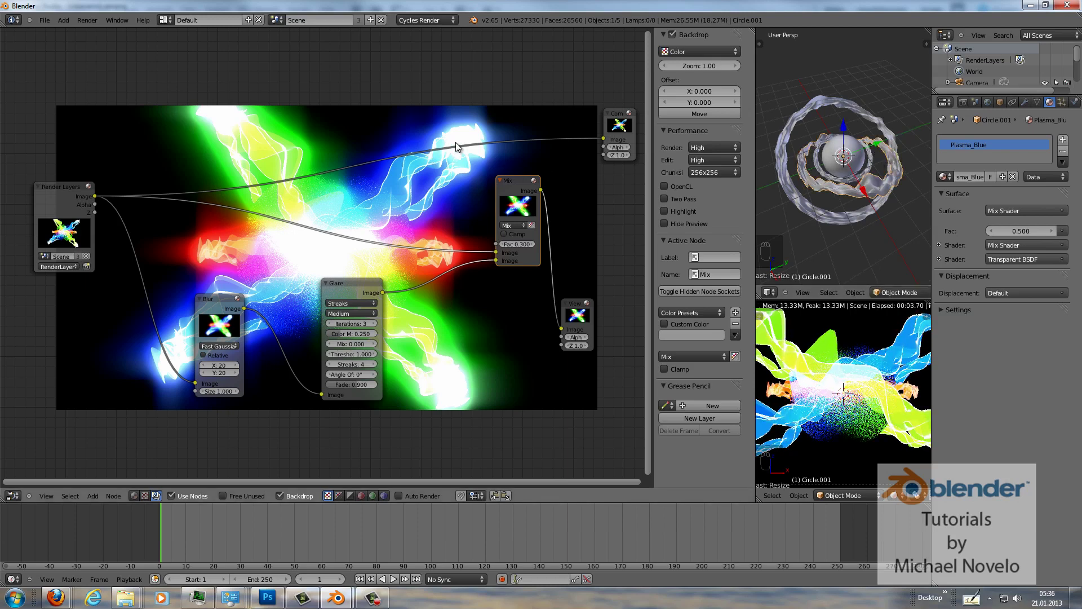
Step: Render the scene with the adjusted rings and return to the compositing nodes
{"action": "key", "text": "F12"}
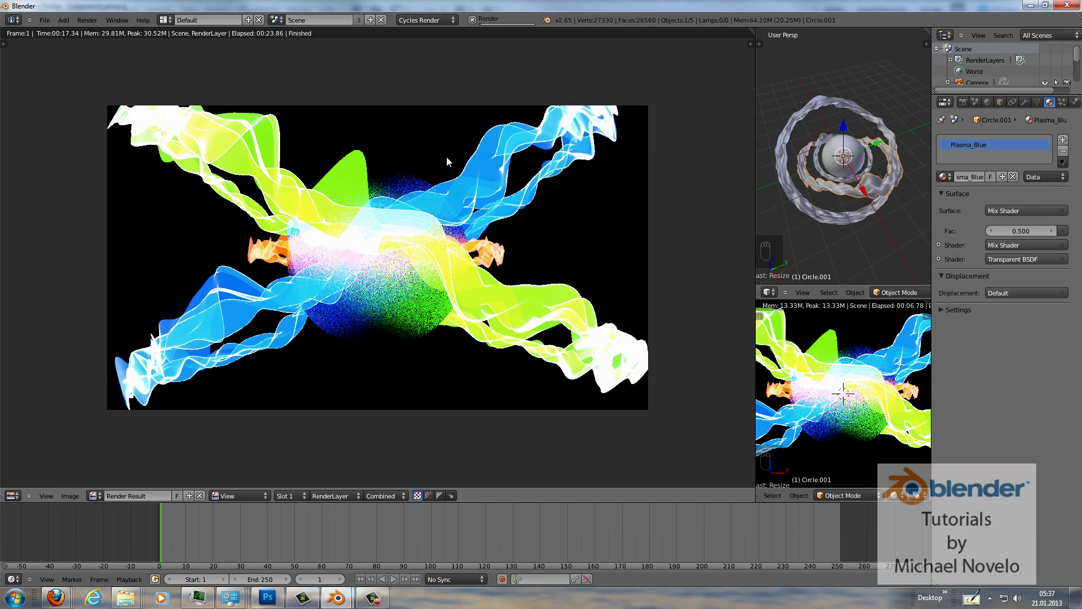
{"action": "key", "text": "Escape"}
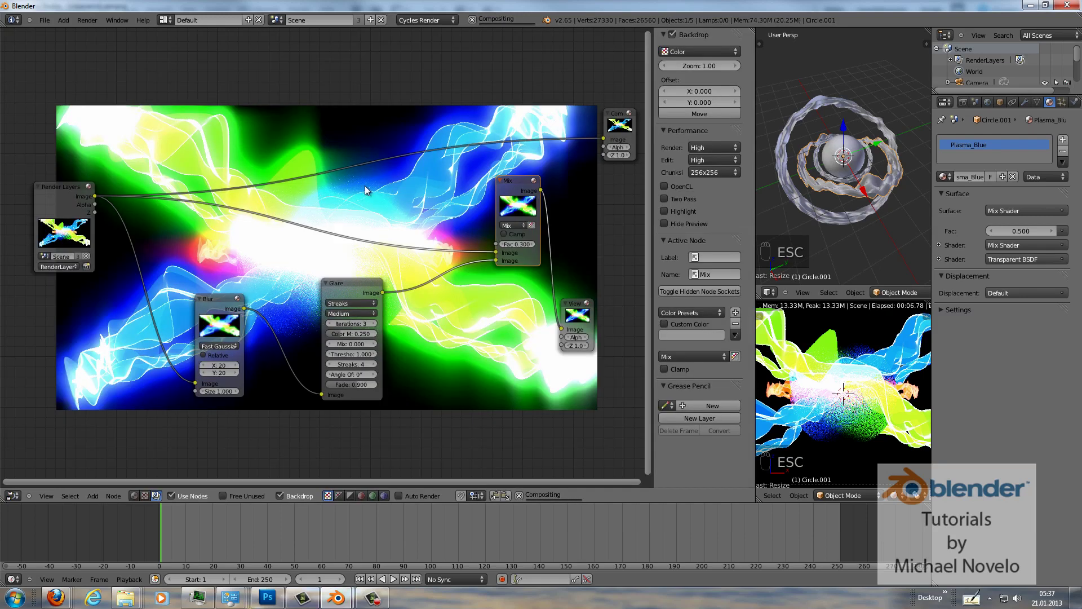
Step: Link the Mix output to the Composite node and shift the Mix and Blur nodes away from the outputs
{"action": "left_click_drag", "start_coordinate": [542, 188], "coordinate": [599, 137]}
{"action": "left_click_drag", "start_coordinate": [506, 181], "coordinate": [482, 182]}
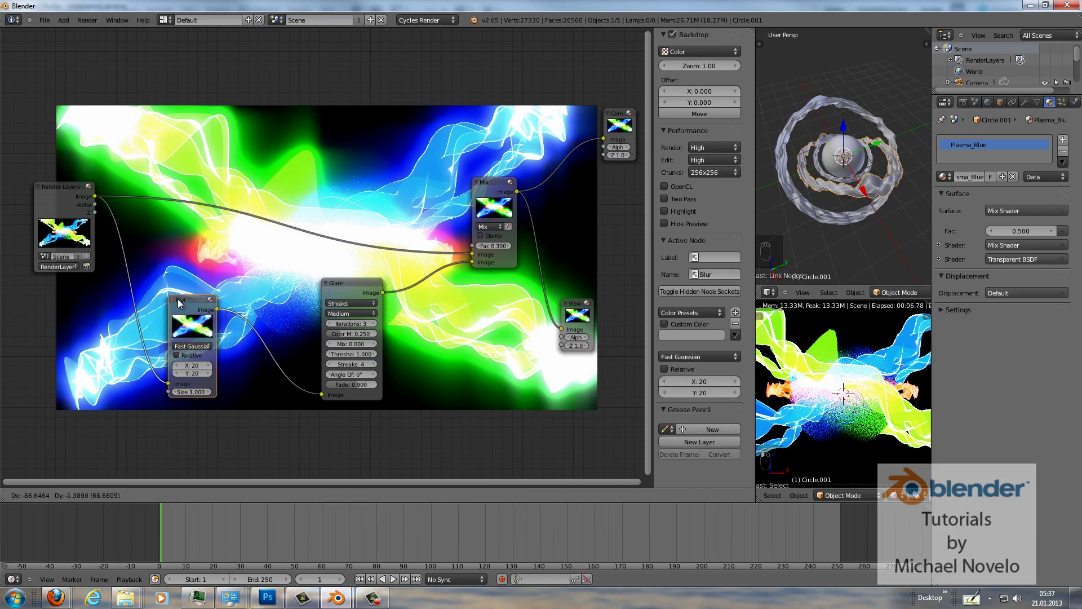
{"action": "left_click", "coordinate": [170, 302]}
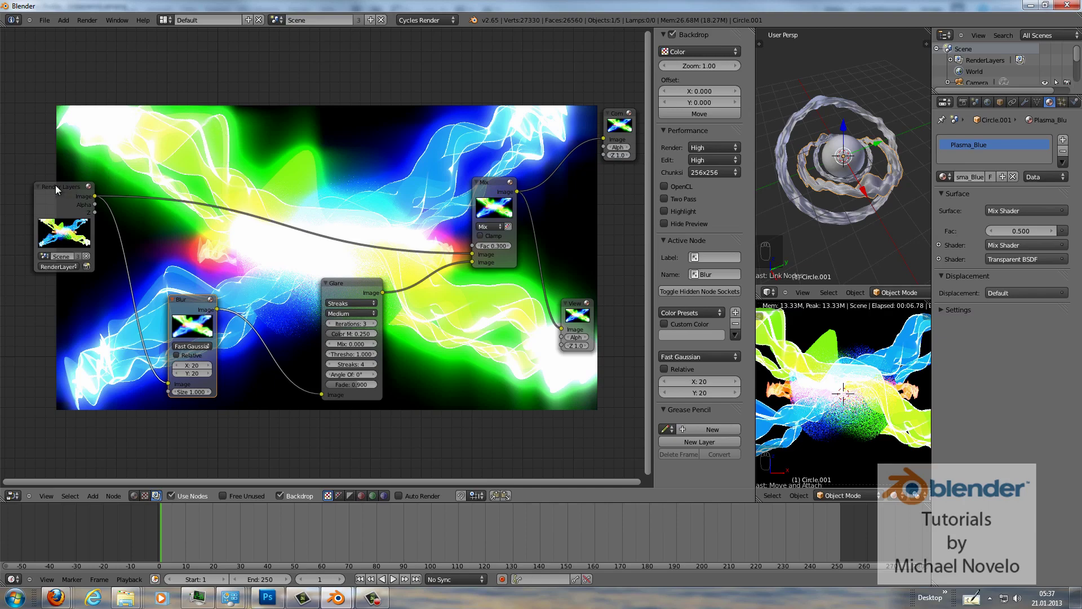
Step: Add a second Blur node on the link between Render Layers and Mix, placed above the first Blur node
{"action": "key", "text": "shift+a"}
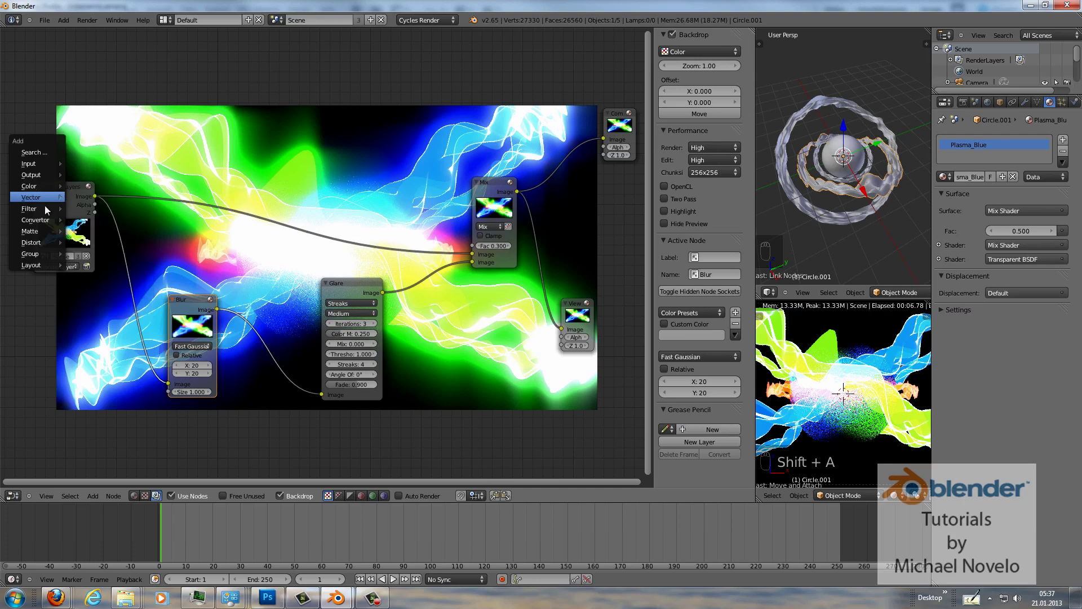
{"action": "mouse_move", "coordinate": [45, 206]}
{"action": "left_click", "coordinate": [98, 221]}
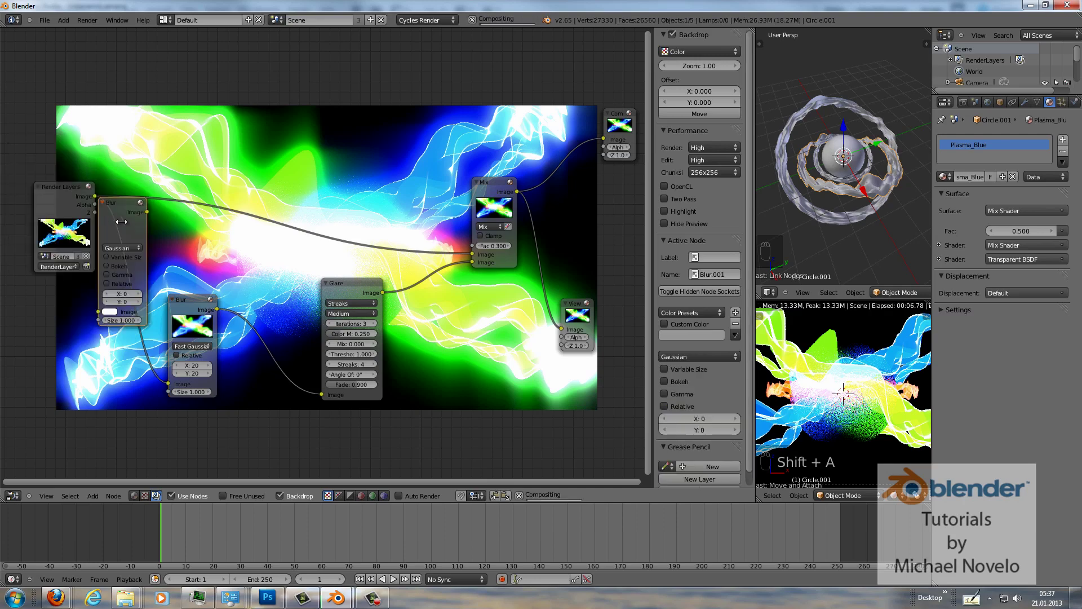
{"action": "left_click", "coordinate": [225, 153]}
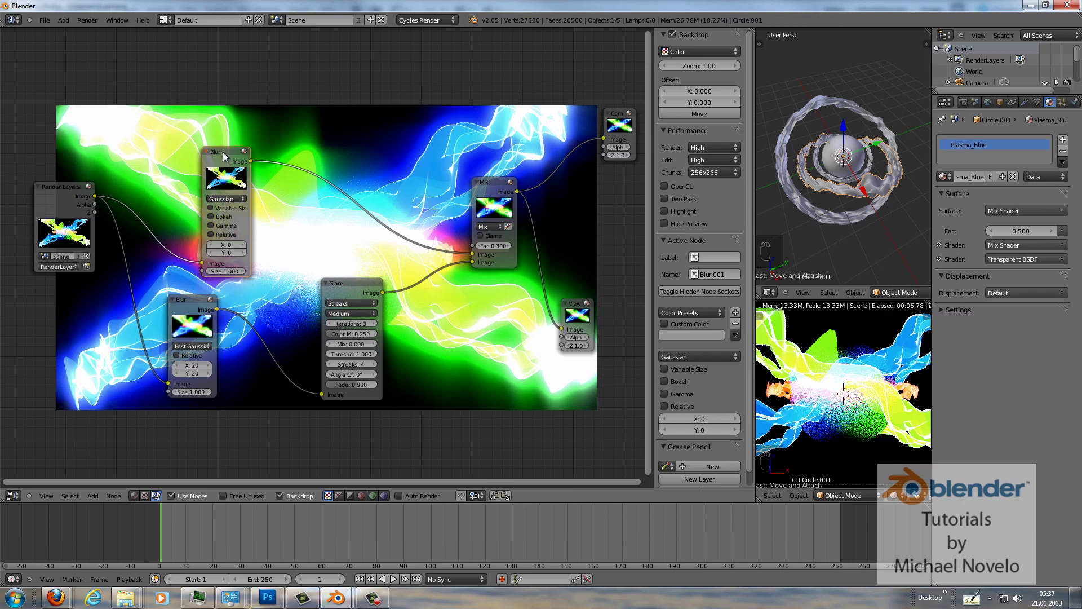
{"action": "left_click_drag", "start_coordinate": [222, 151], "coordinate": [281, 117]}
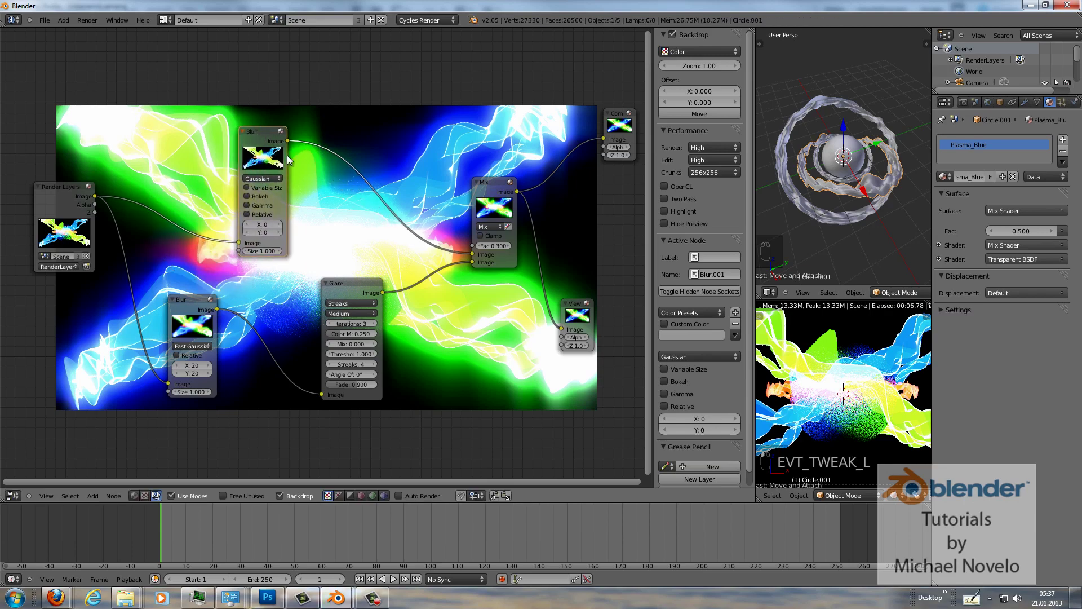
Step: Configure the new Blur node as Fast Gaussian with Relative enabled and X and Y set to 2%
{"action": "left_click", "coordinate": [261, 178]}
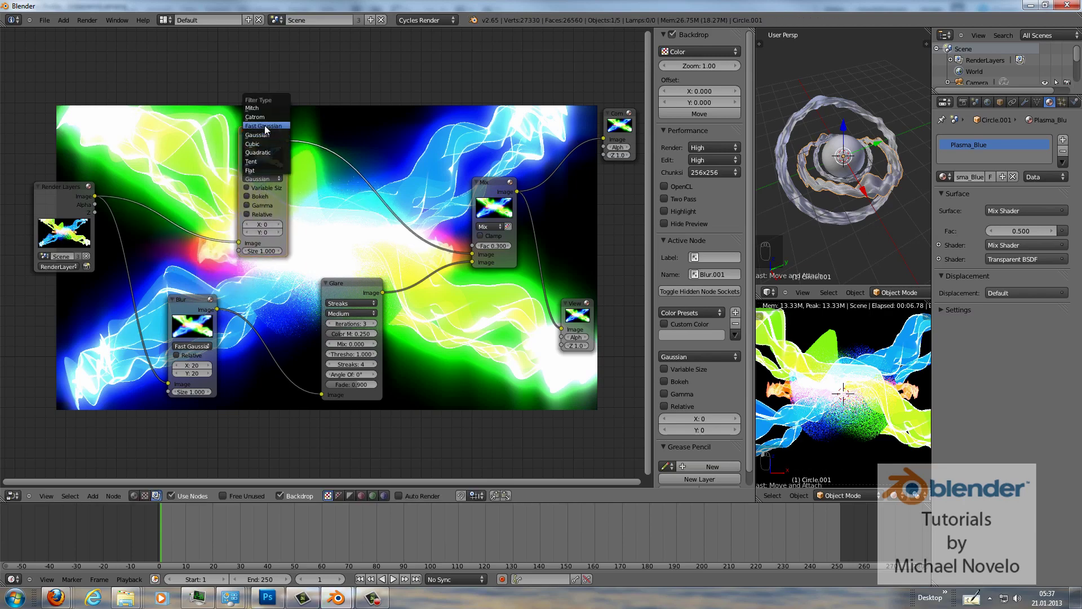
{"action": "left_click", "coordinate": [265, 126]}
{"action": "left_click", "coordinate": [251, 185]}
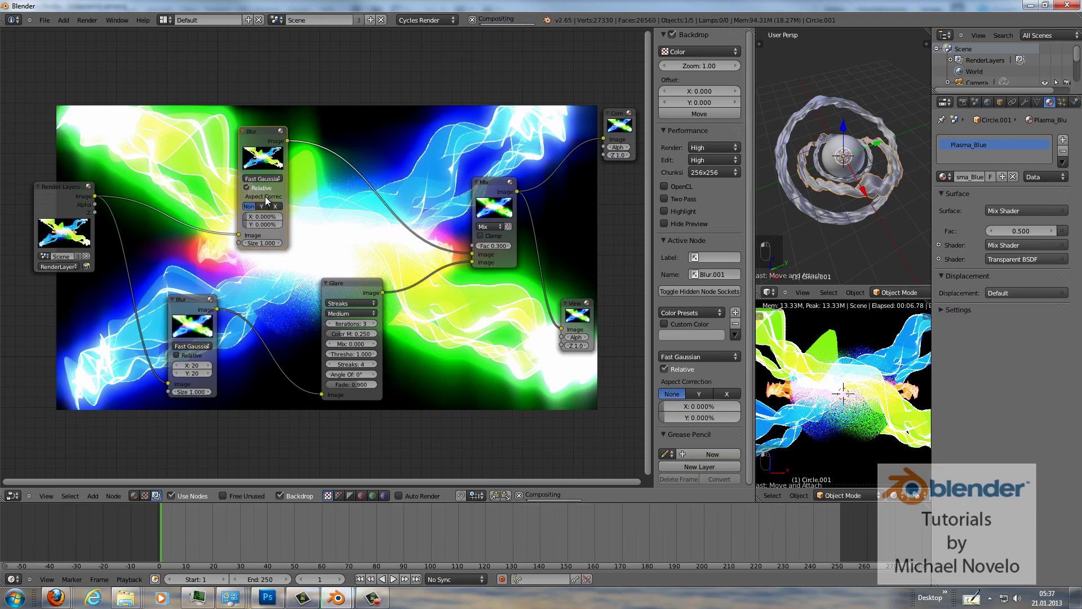
{"action": "left_click", "coordinate": [262, 219]}
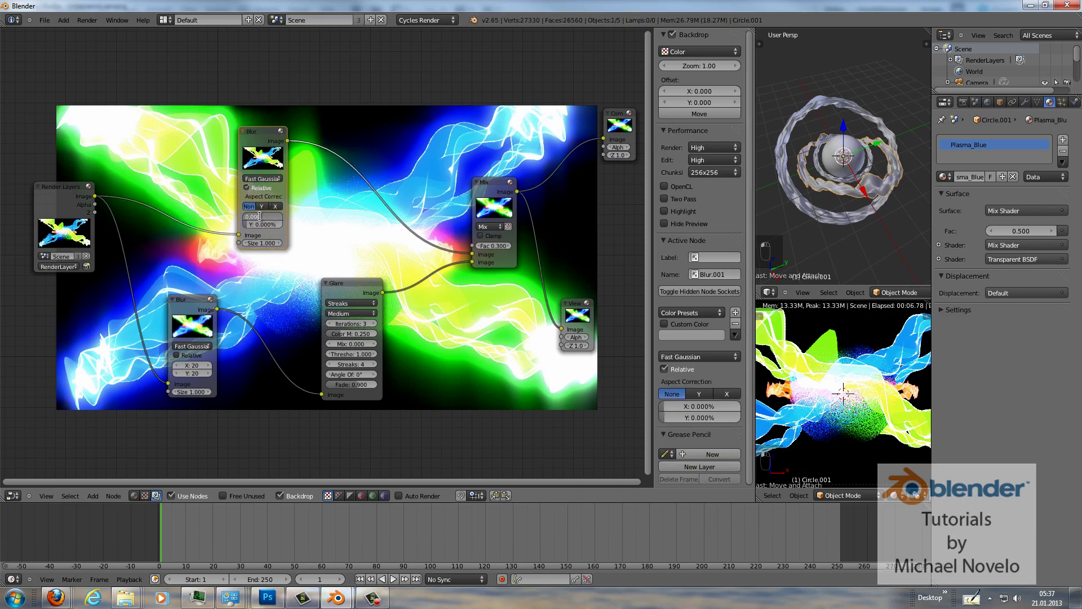
{"action": "type", "text": "2"}
{"action": "key", "text": "Tab"}
{"action": "type", "text": "2"}
{"action": "key", "text": "Return"}
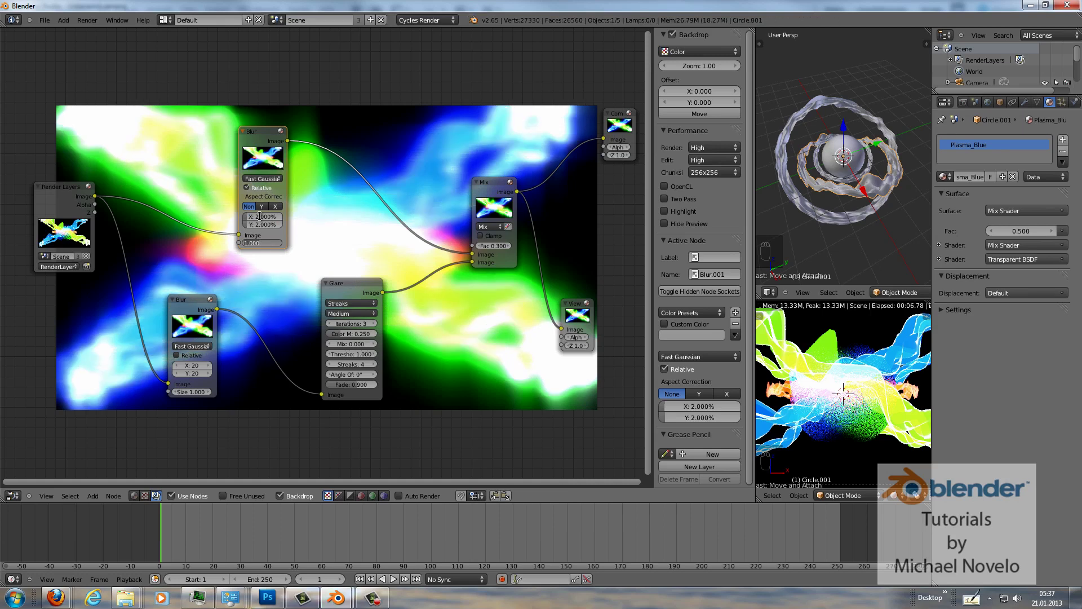
Step: Reduce the new Blur node's X amount to 0.5%
{"action": "left_click", "coordinate": [259, 216]}
{"action": "type", "text": "0.5"}
{"action": "key", "text": "Return"}
{"action": "type", "text": "0.5"}
{"action": "key", "text": "Return"}
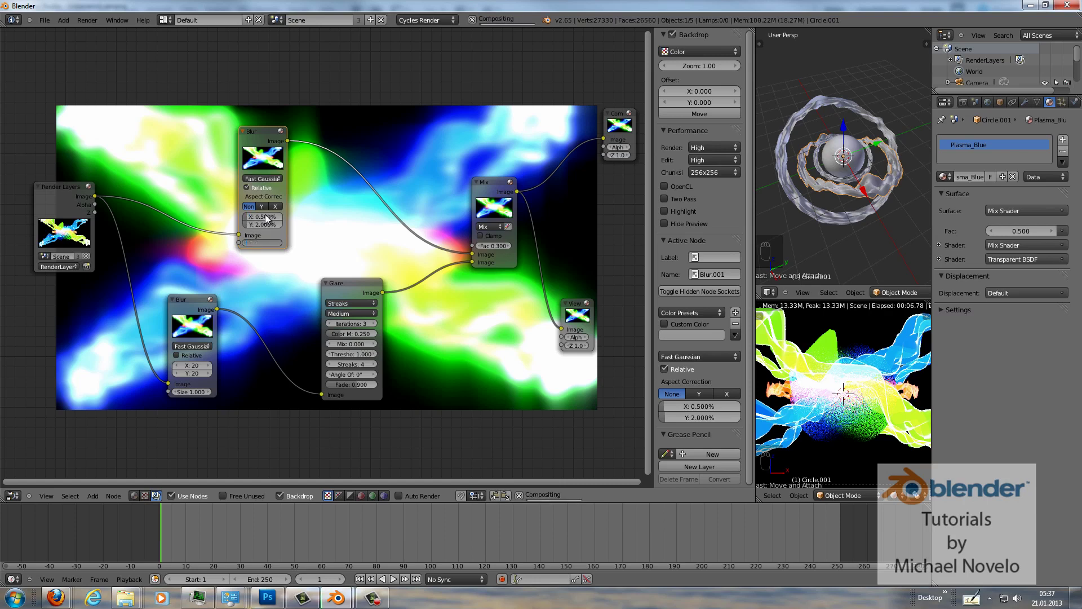